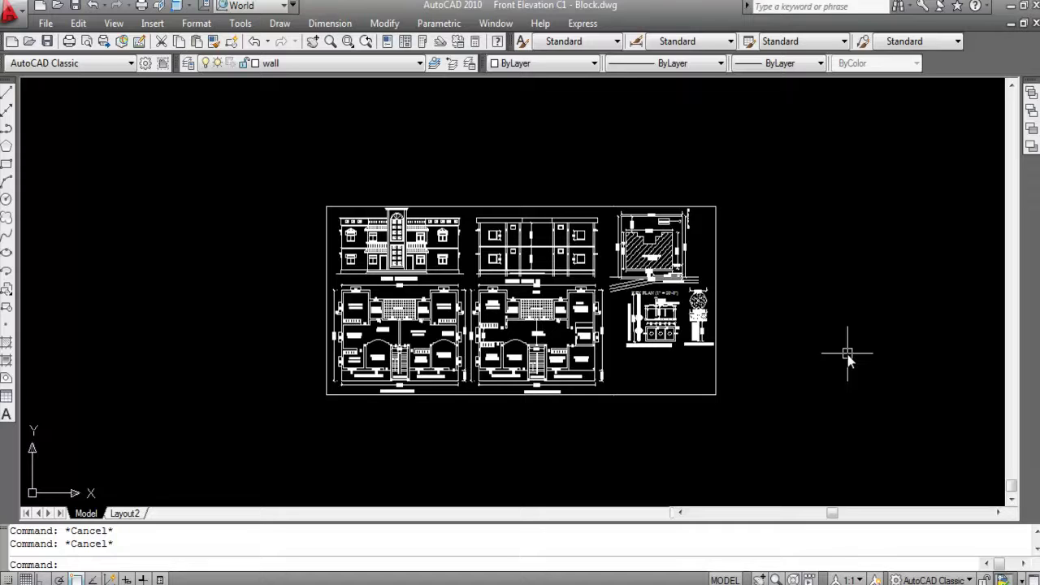
Measure the diagonal distance from the upper-left to the lower-right corner of the drawing sheet's outer border.
type("IS")
key("BackSpace")
key("Return")
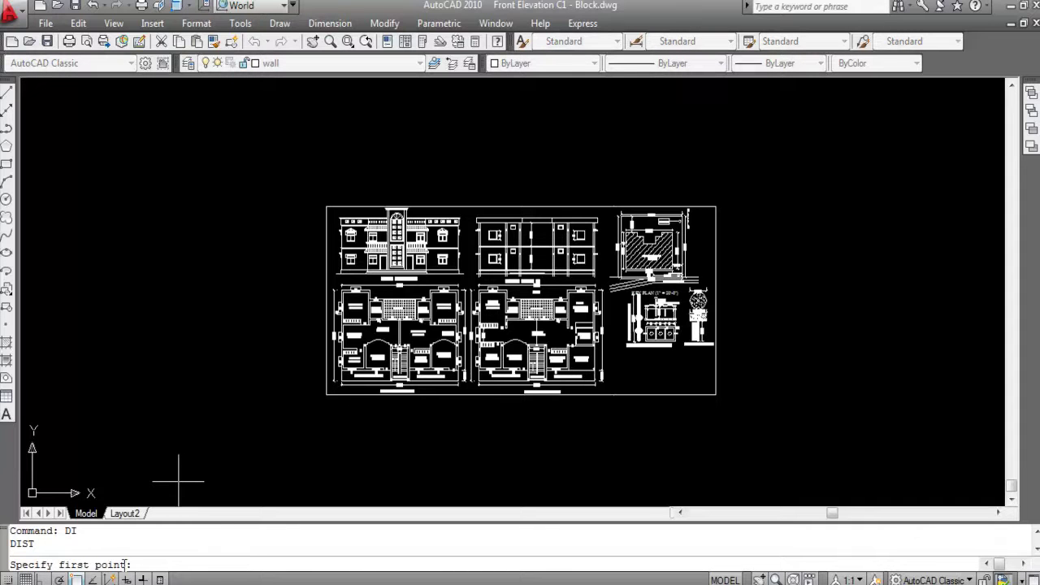
left_click(326, 208)
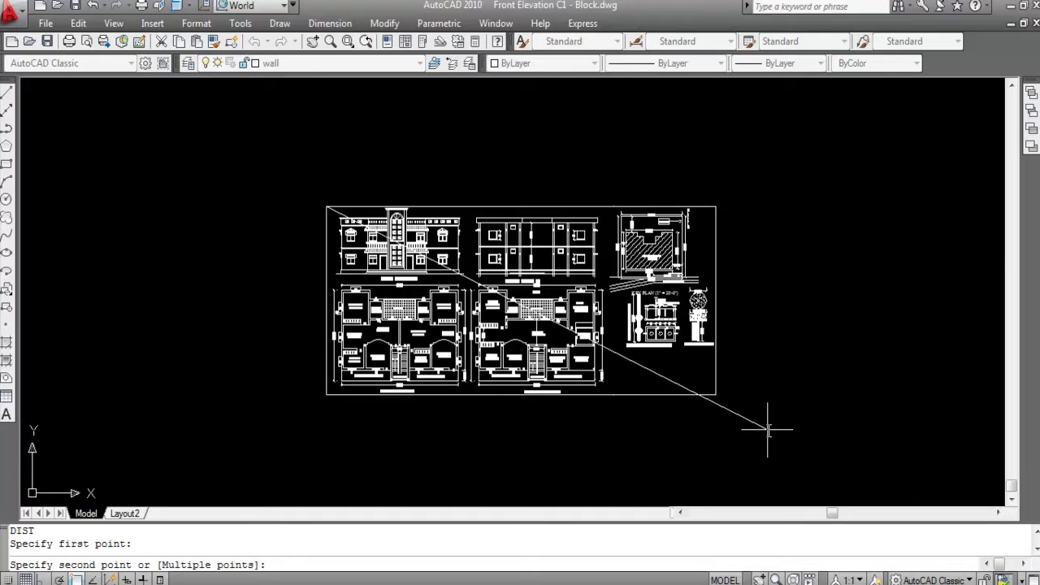
left_click(714, 396)
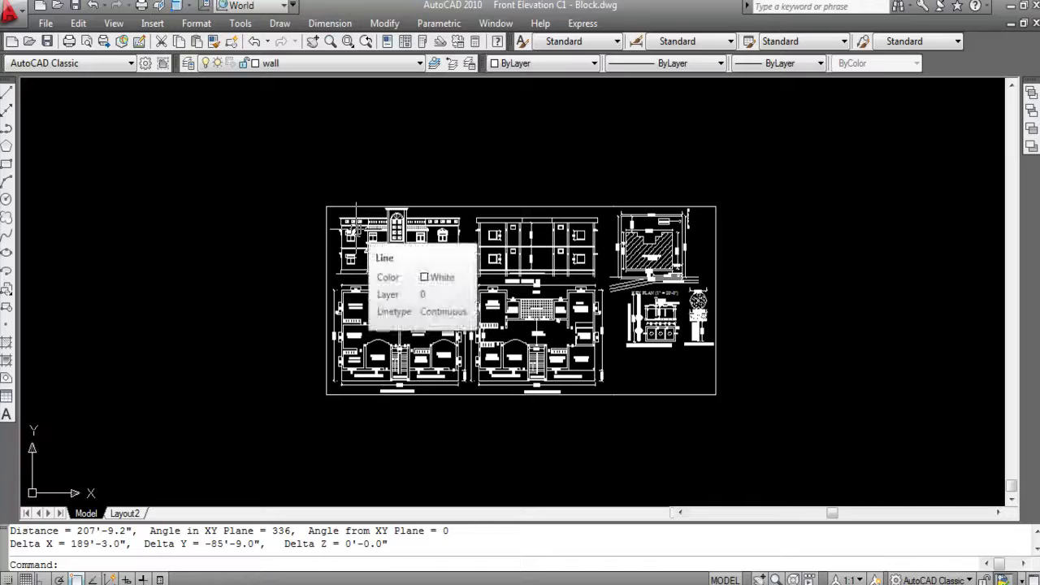
Add an aligned dimension between the outer border's upper-left and lower-right corners, placing the dimension line below the sheet.
left_click(326, 23)
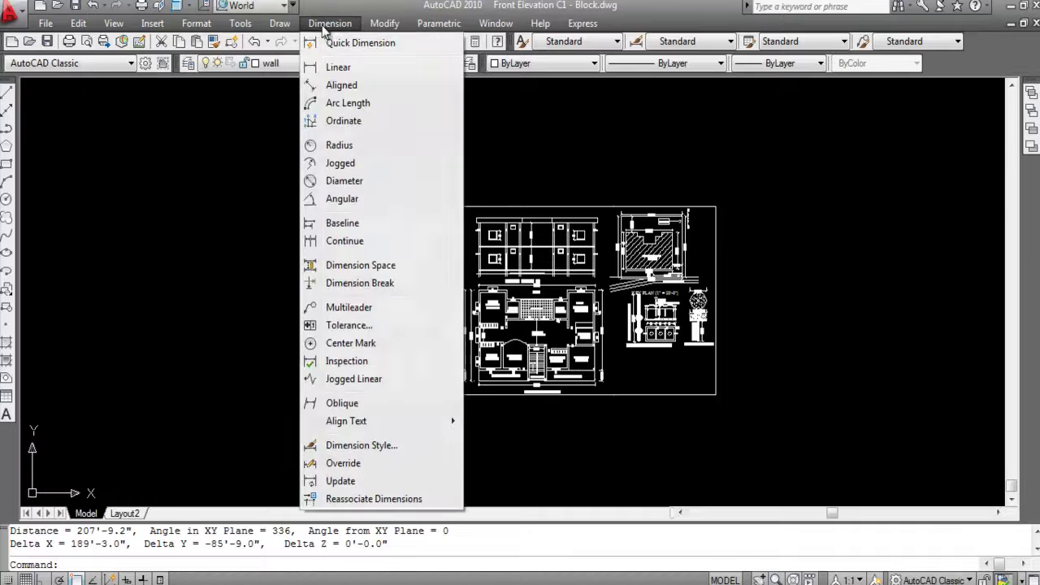
left_click(337, 88)
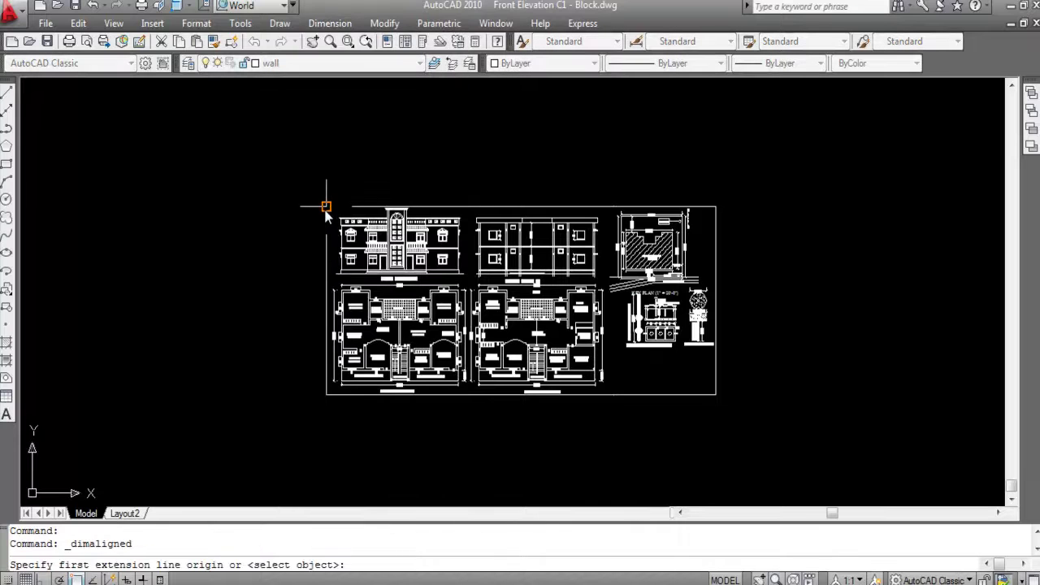
left_click(326, 207)
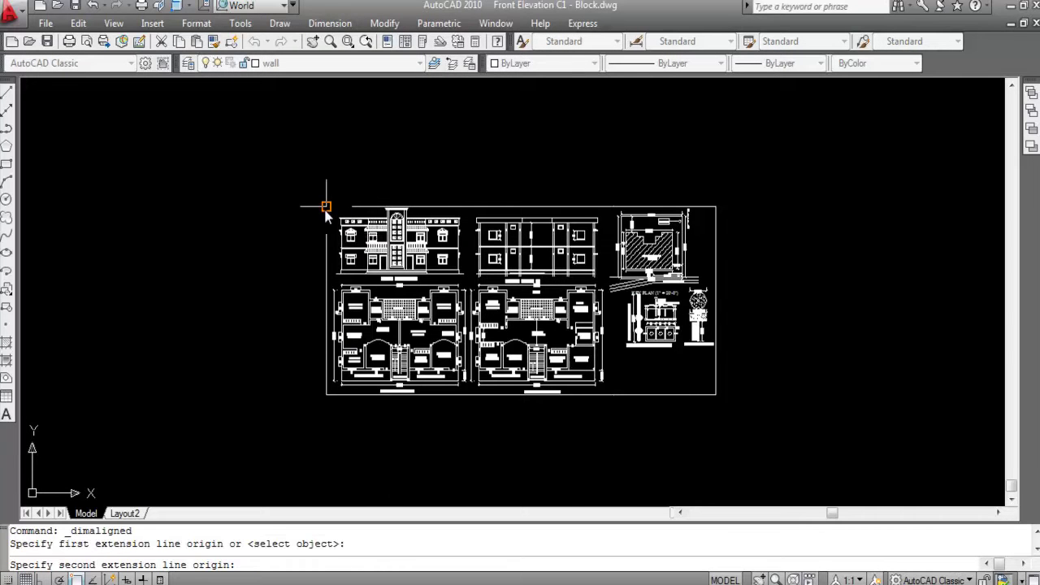
left_click(715, 395)
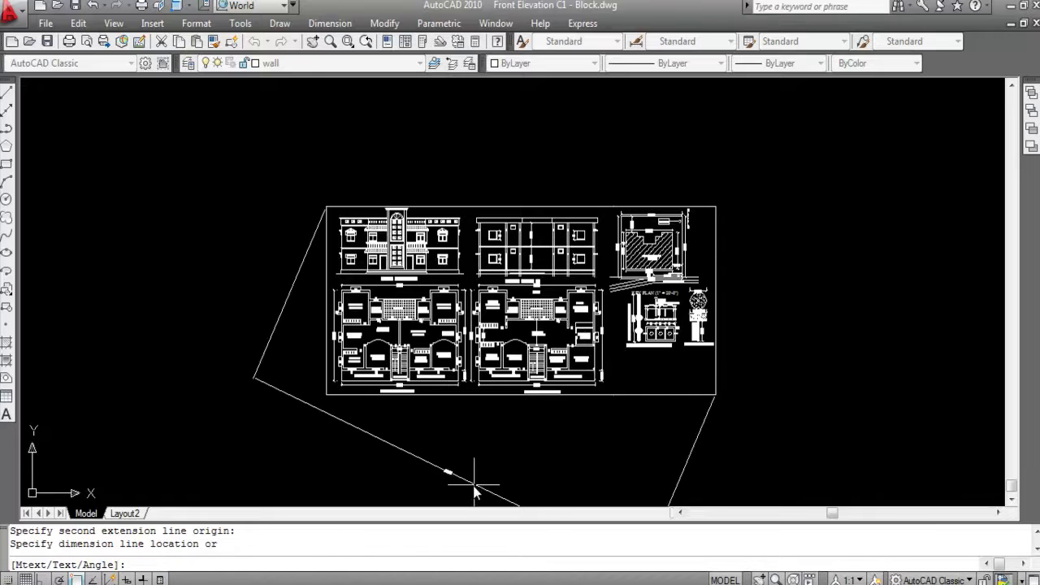
left_click(463, 455)
scroll(468, 467, "up", 5)
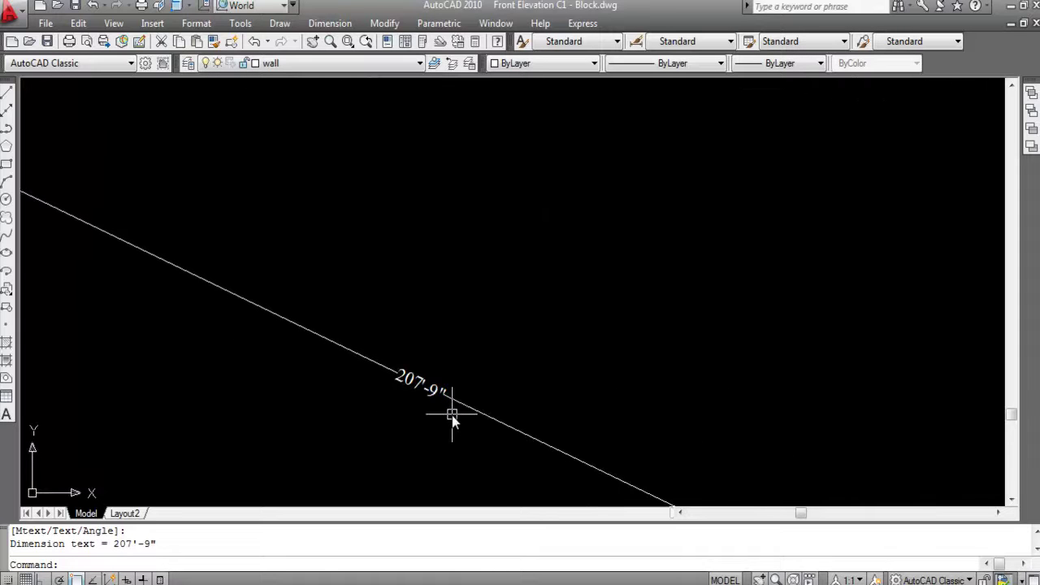
scroll(496, 379, "down", 8)
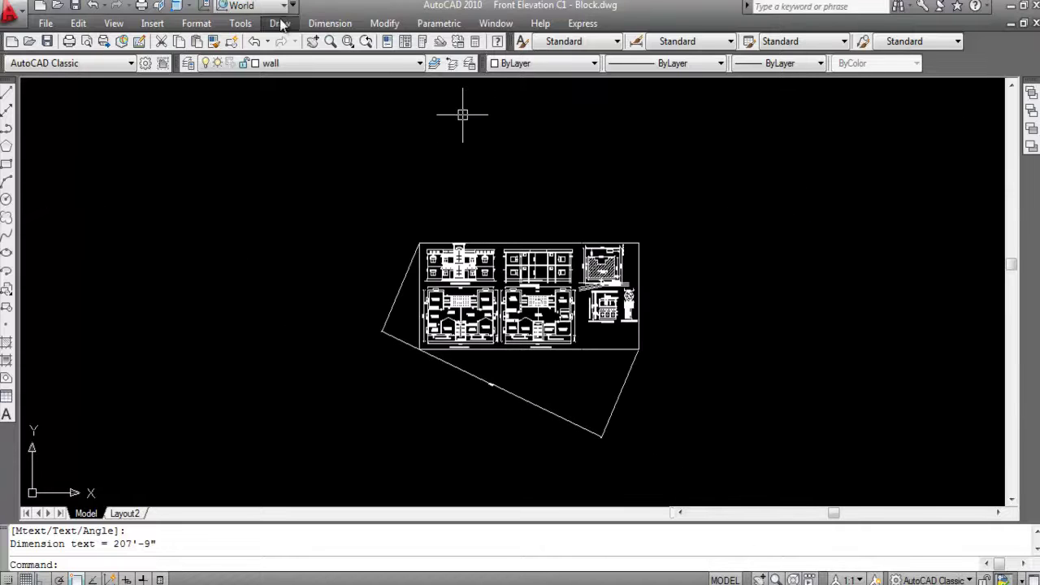
Add a linear dimension to the outer border's top edge by selecting the edge itself, placing it above the sheet.
left_click(329, 24)
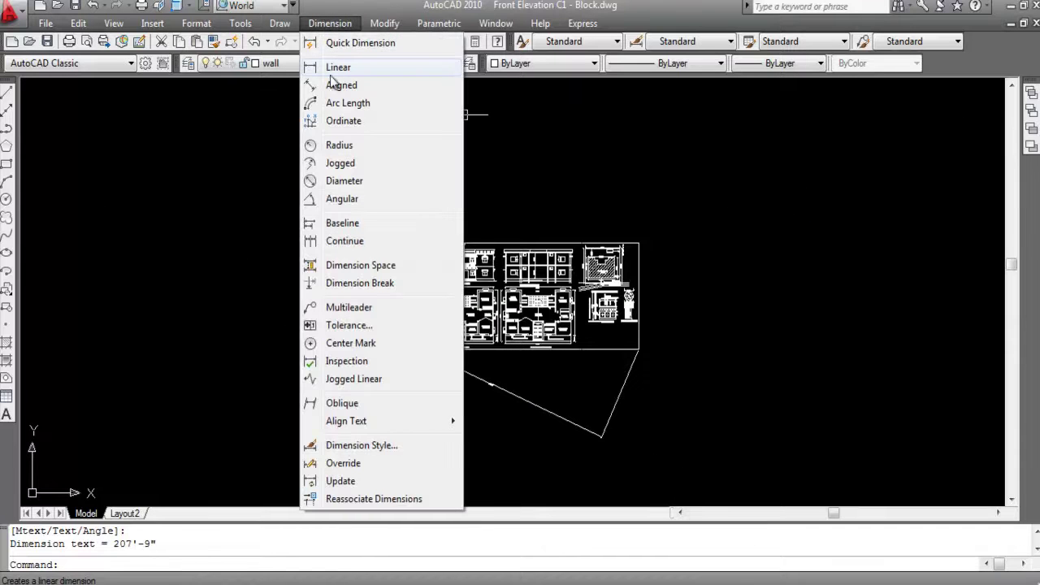
left_click(320, 68)
key("Return")
scroll(562, 260, "up", 5)
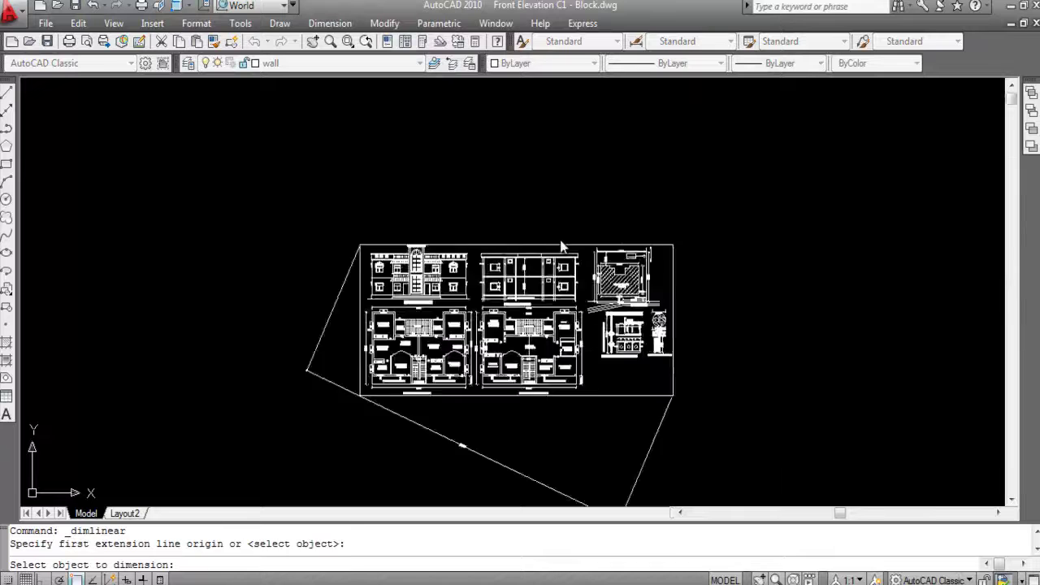
left_click(557, 248)
left_click(549, 163)
scroll(476, 164, "up", 5)
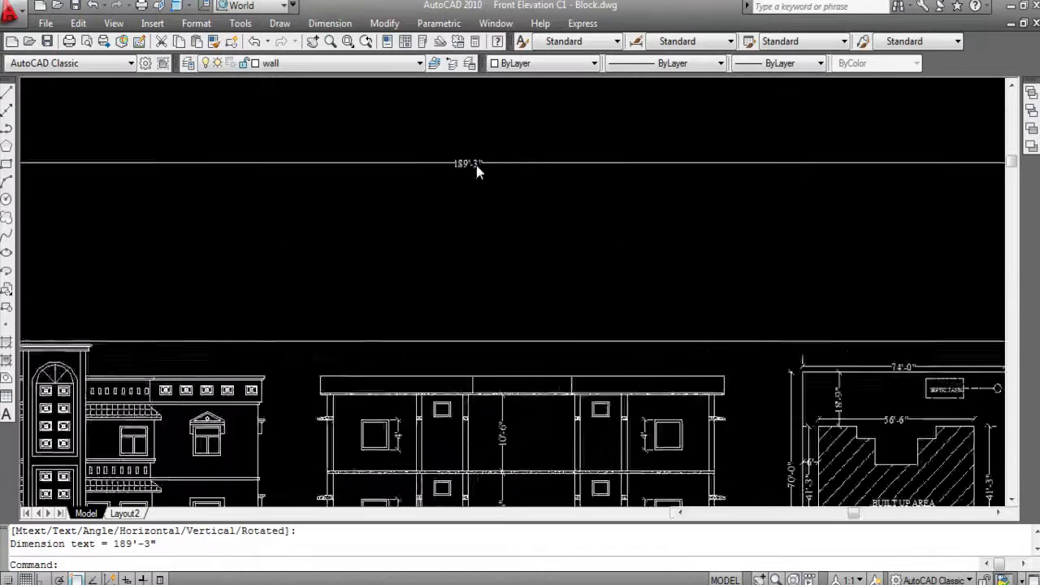
scroll(513, 174, "down", 5)
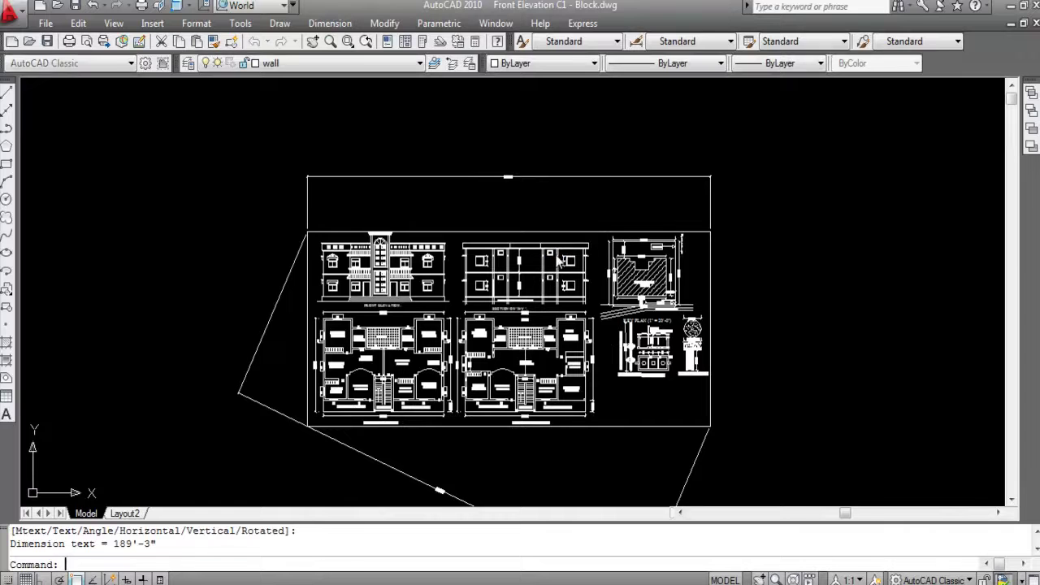
Add a linear dimension to the outer border's right edge by selecting the edge, placing it outside the sheet.
key("Return")
key("Return")
left_click(712, 319)
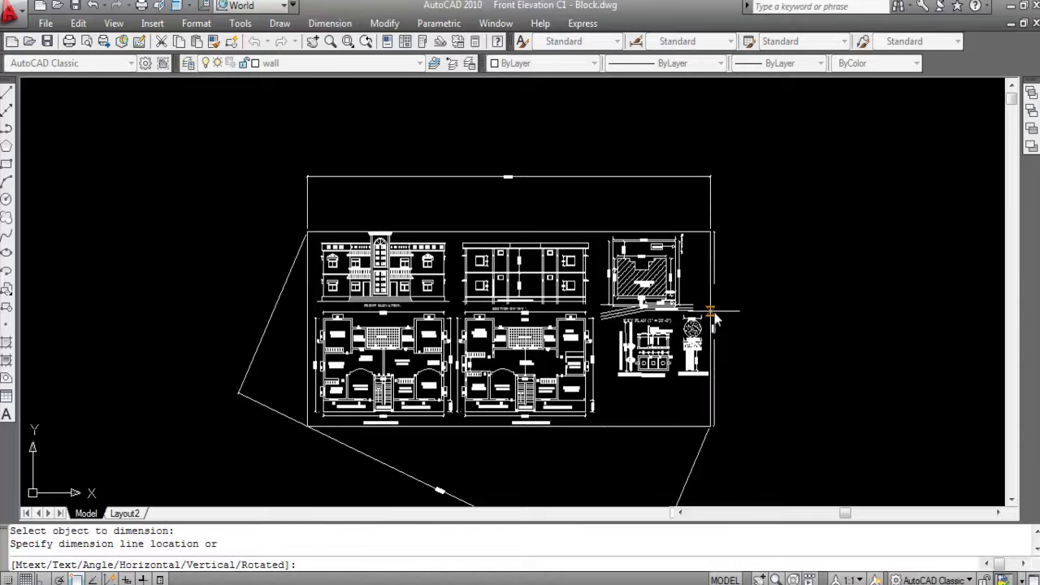
left_click(754, 329)
scroll(759, 342, "up", 8)
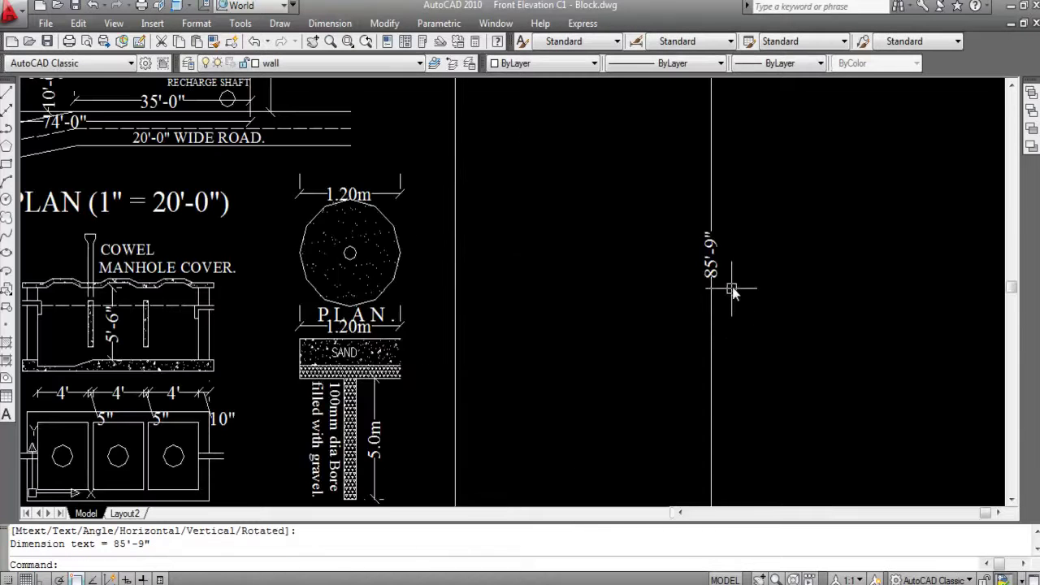
scroll(731, 301, "down", 10)
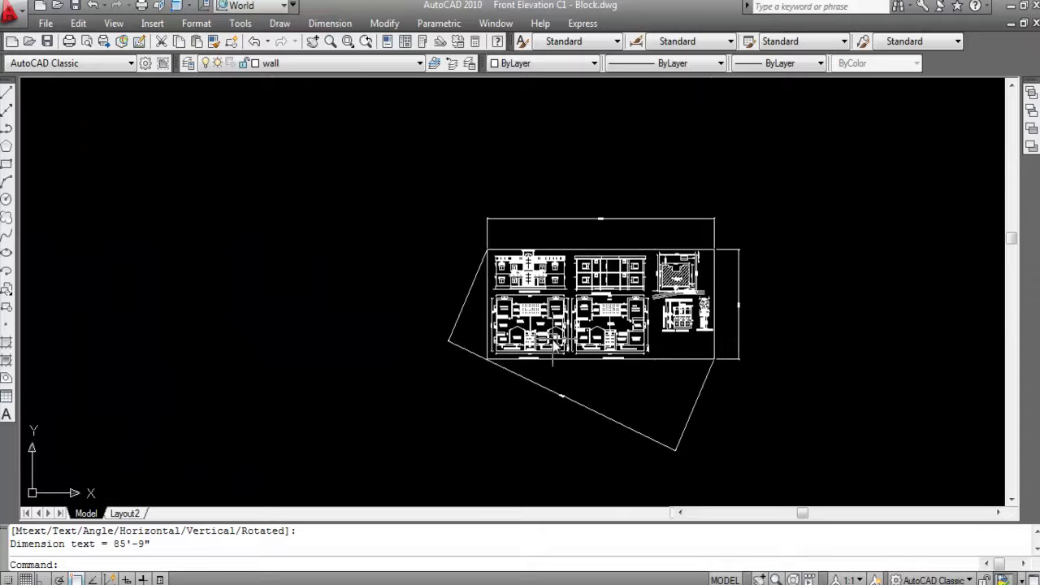
Draw a diagonal line from the outer border's lower-left corner to its upper-right corner.
type("L")
key("Return")
scroll(479, 365, "up", 8)
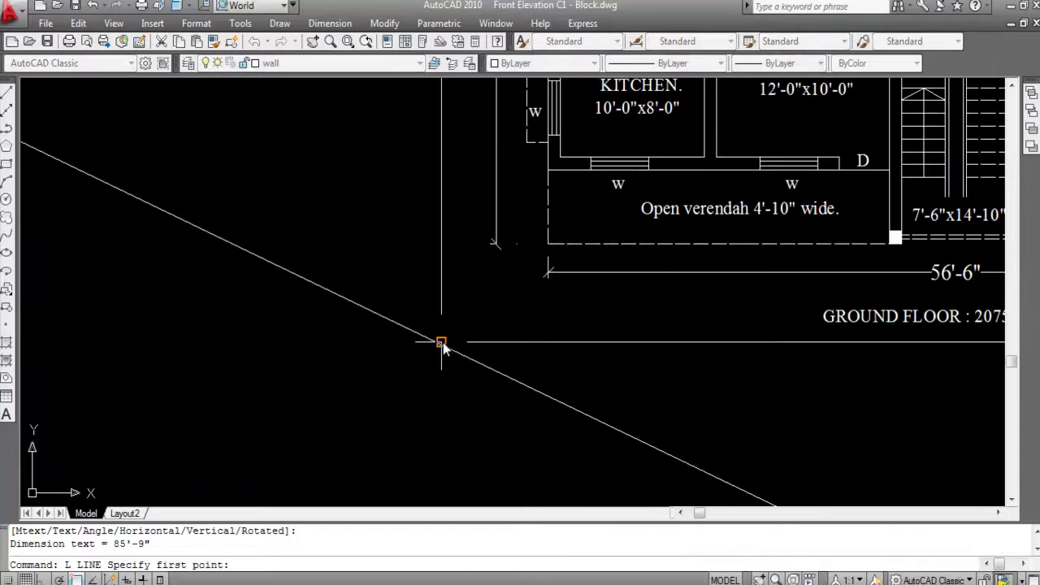
left_click(441, 345)
scroll(349, 430, "down", 8)
scroll(778, 231, "up", 3)
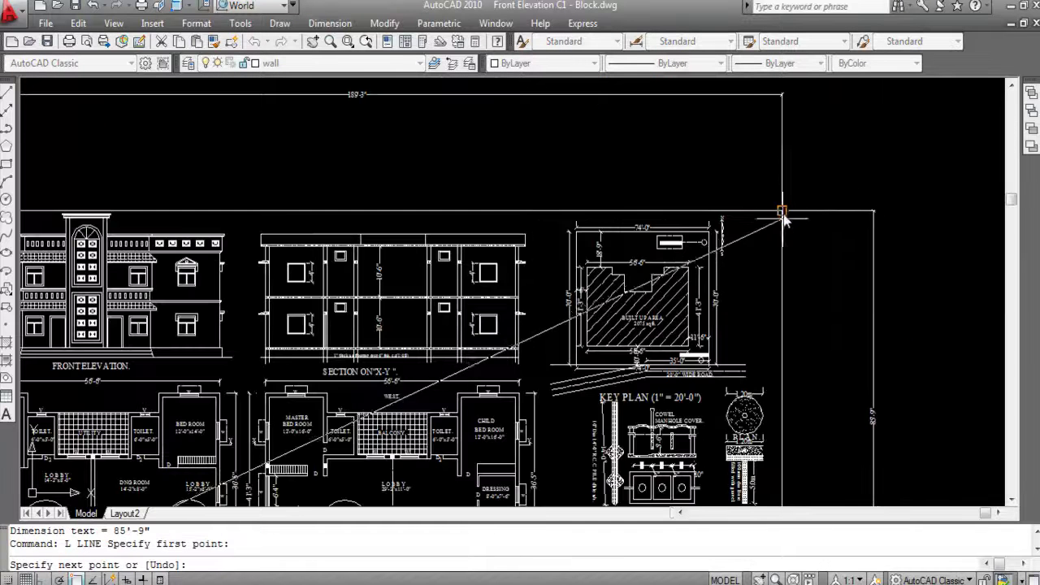
left_click(783, 211)
scroll(882, 178, "down", 5)
key("Escape")
Add an angular dimension between the diagonal line and the border's bottom edge near the lower-left corner.
scroll(679, 299, "up", 8)
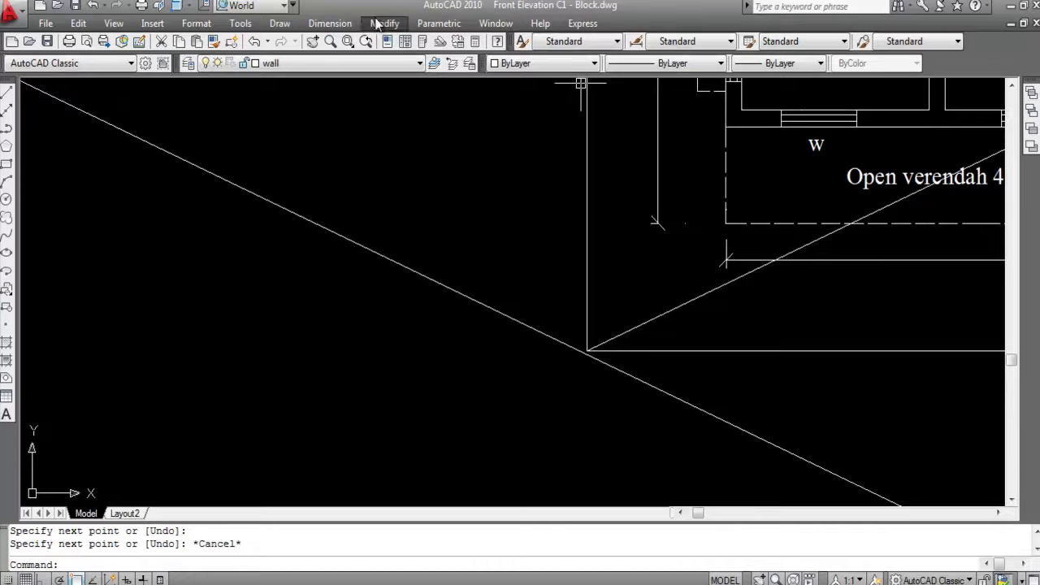
left_click(329, 23)
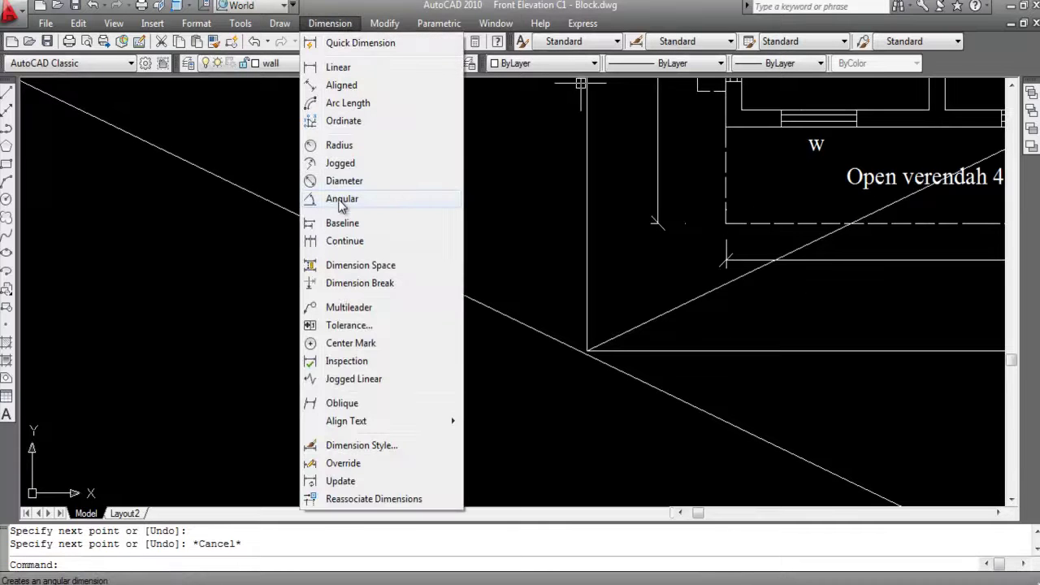
left_click(342, 199)
left_click(723, 285)
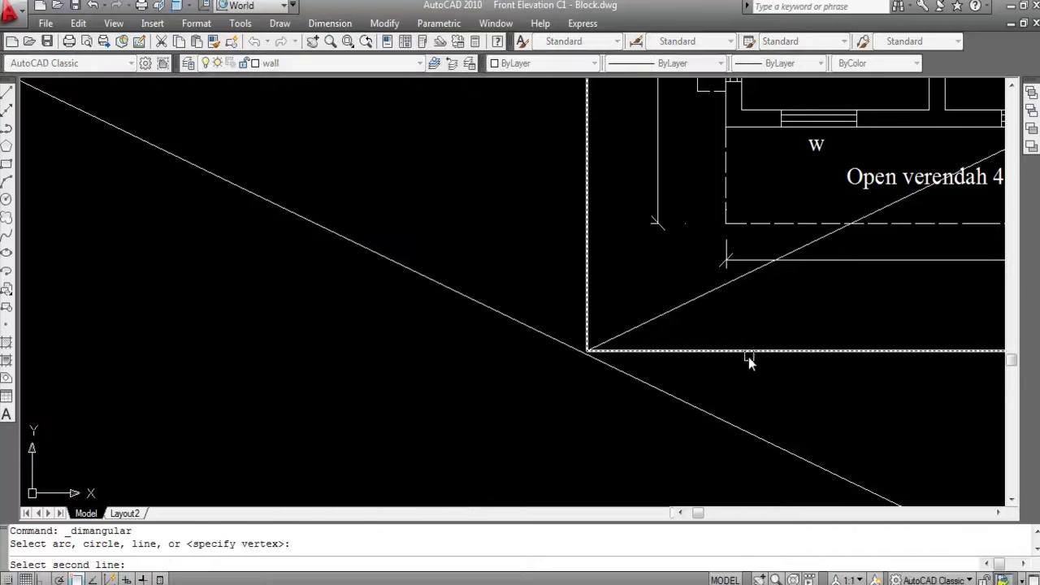
left_click(748, 350)
left_click(799, 333)
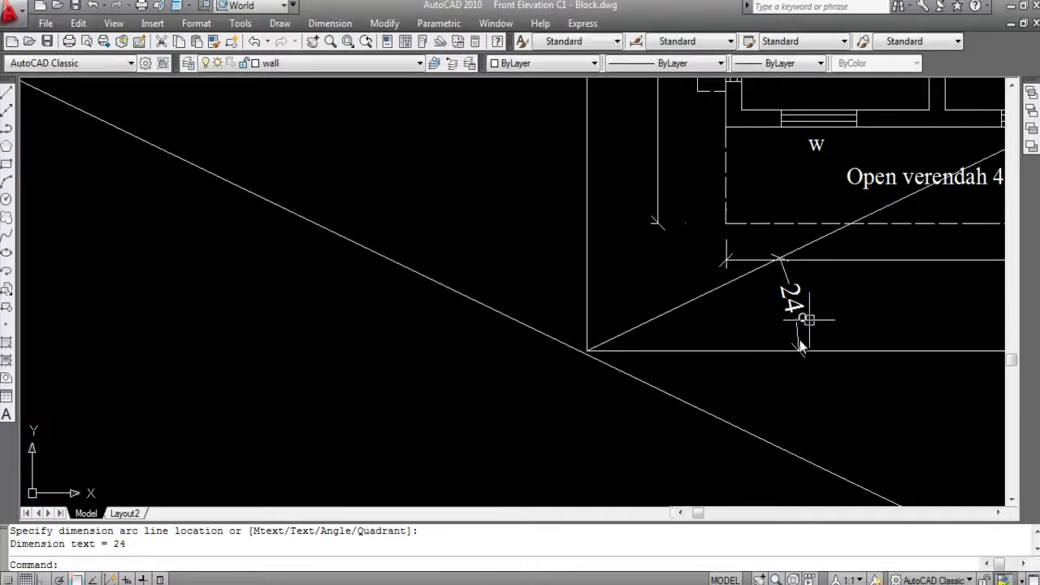
scroll(747, 273, "down", 4)
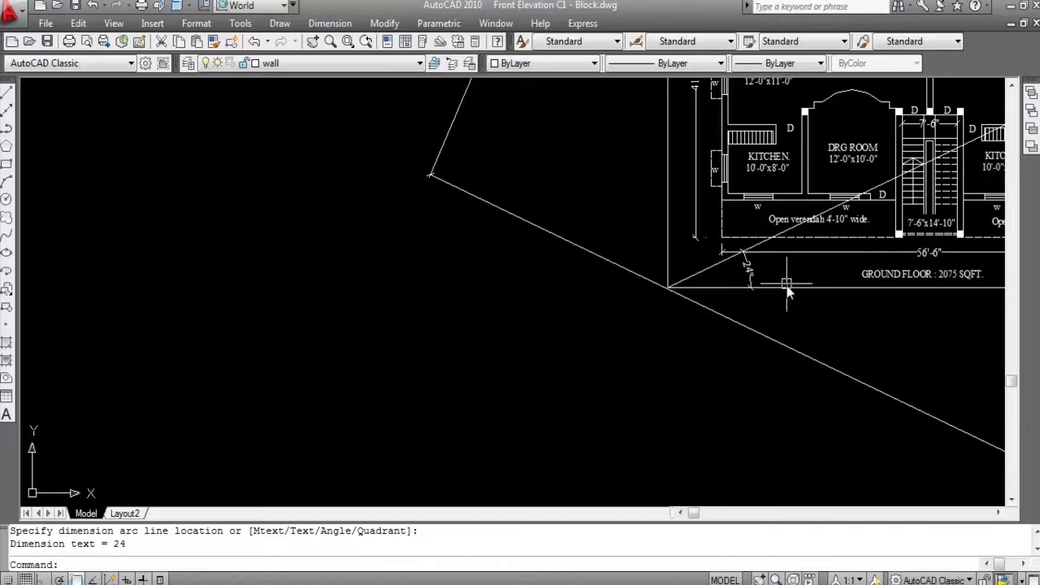
scroll(787, 289, "down", 2)
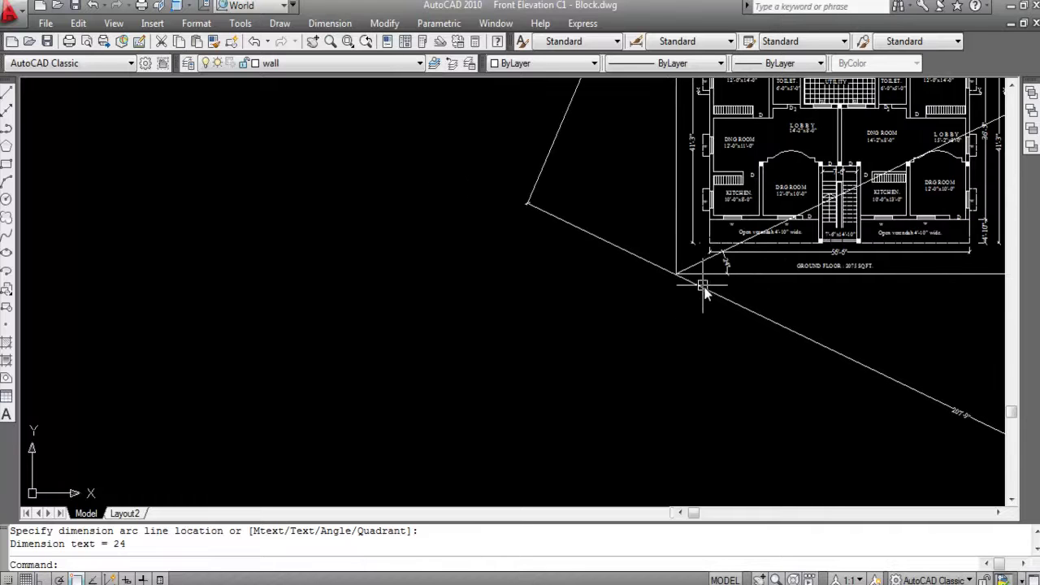
scroll(724, 262, "up", 3)
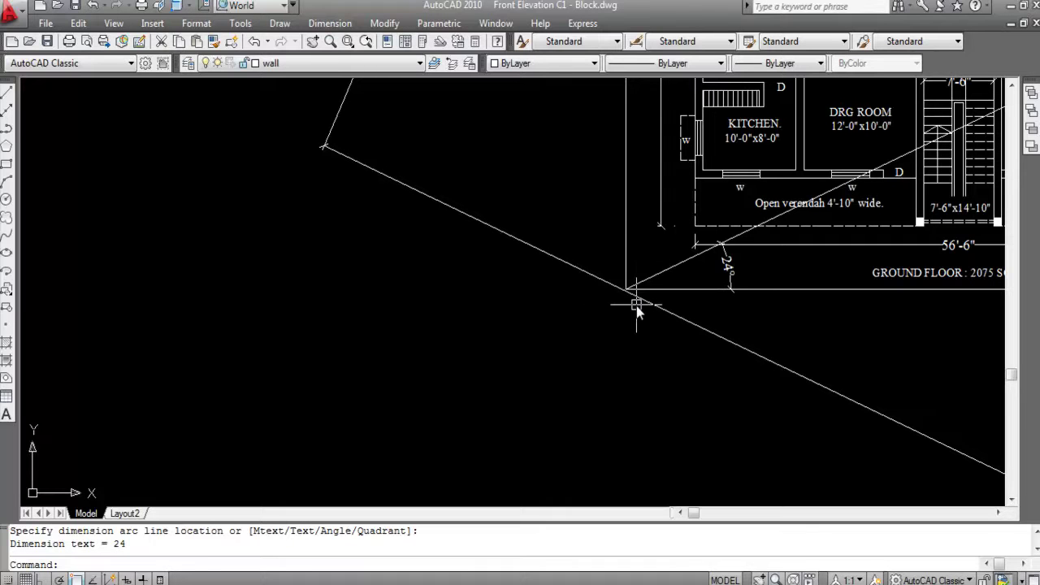
scroll(636, 305, "down", 5)
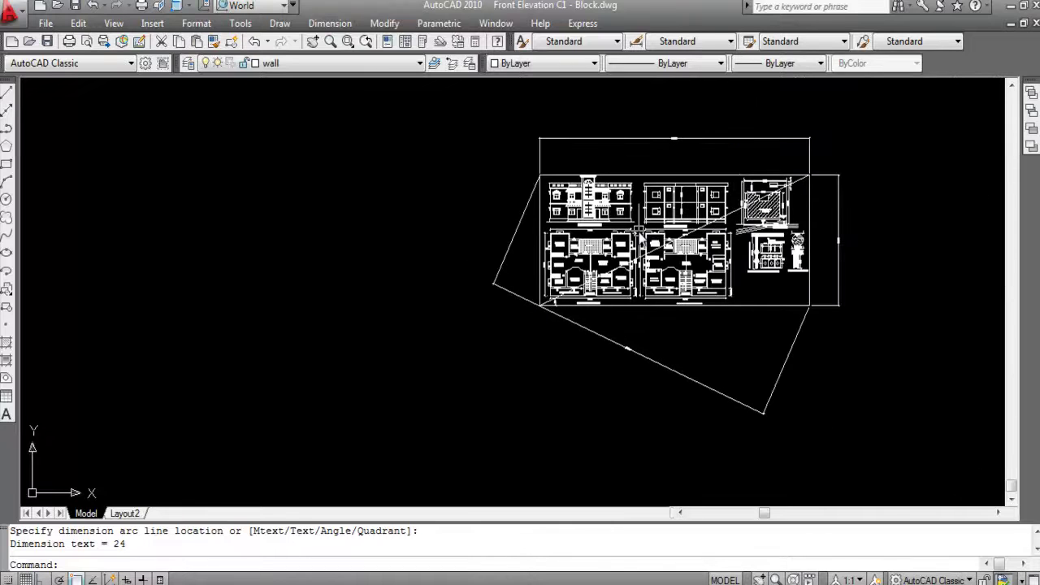
Measure the distance between the border's upper-left and lower-right corners again for comparison with the placed dimensions.
type("DI")
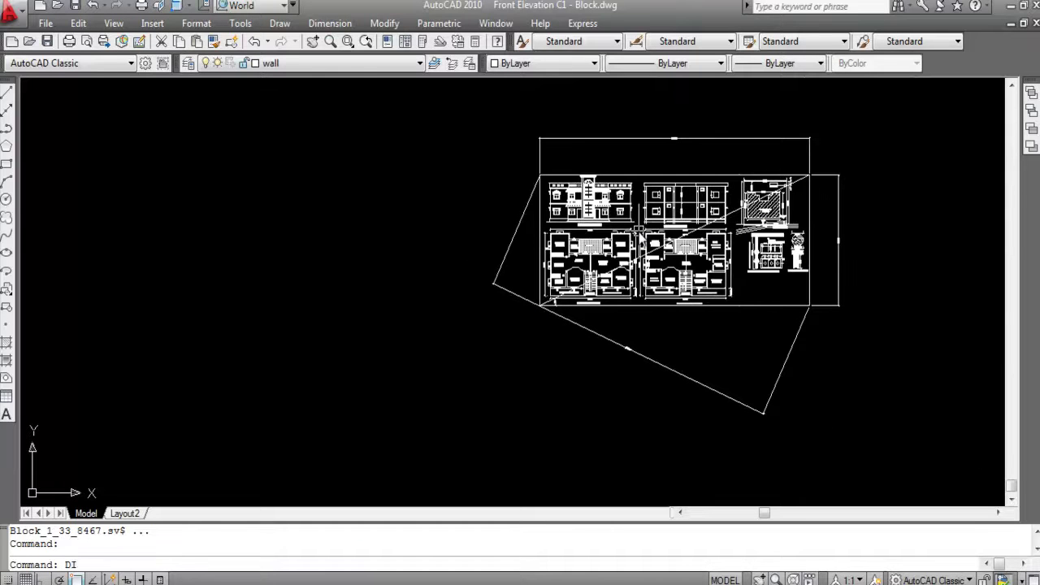
key("Return")
scroll(544, 140, "up", 7)
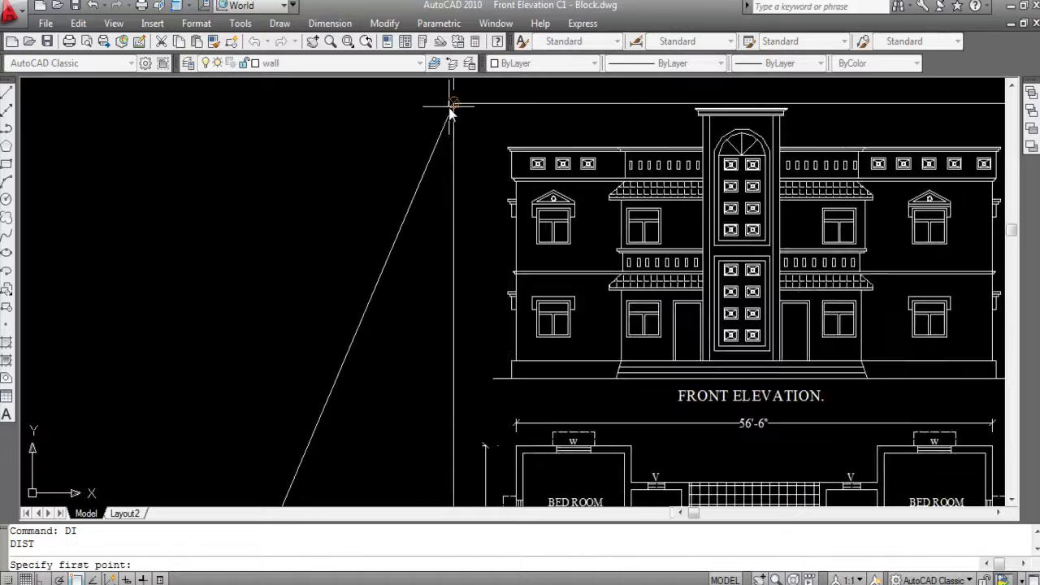
left_click(453, 105)
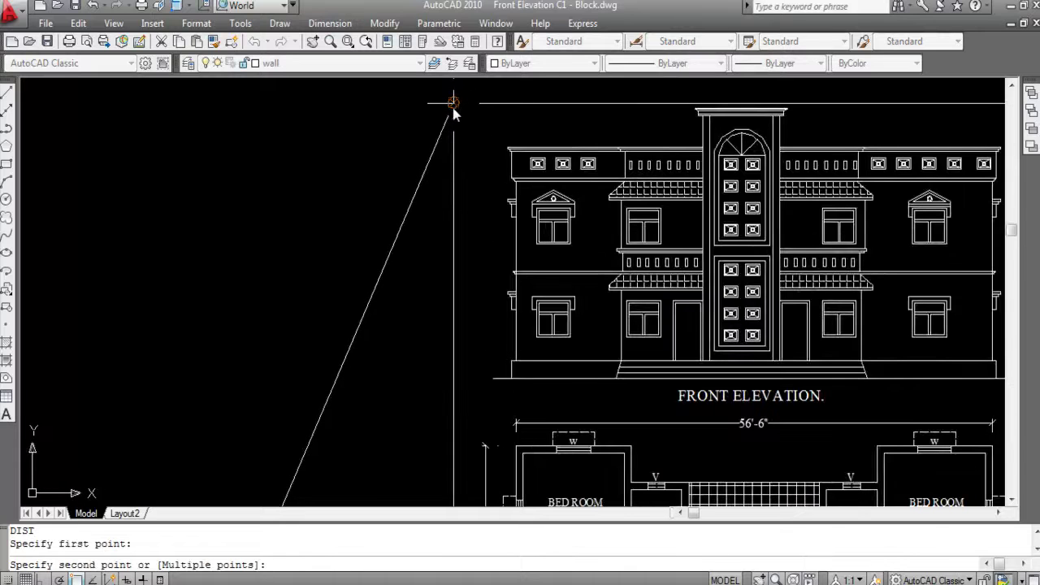
scroll(453, 108, "down", 6)
scroll(787, 314, "up", 7)
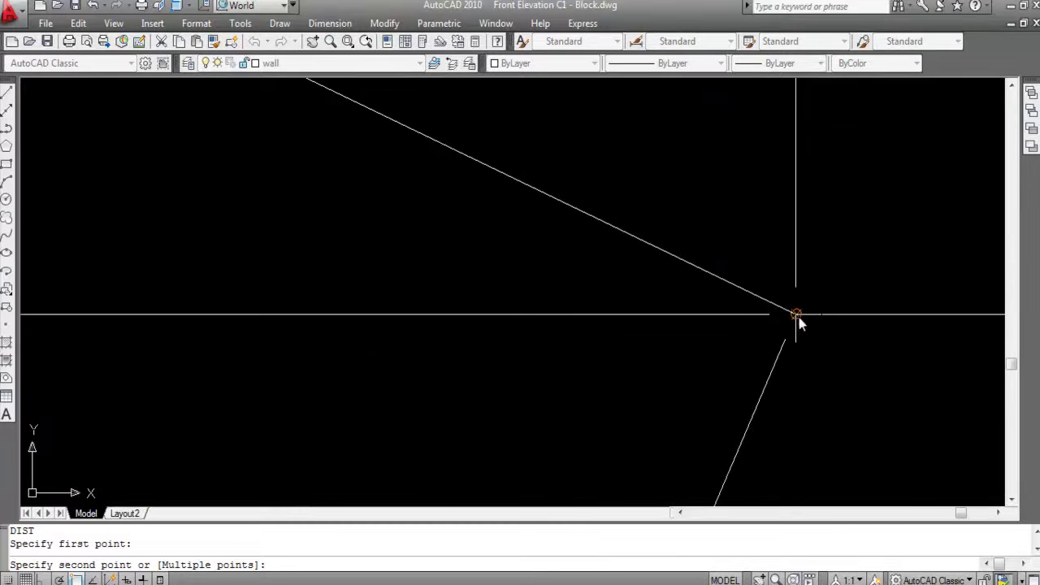
left_click(796, 316)
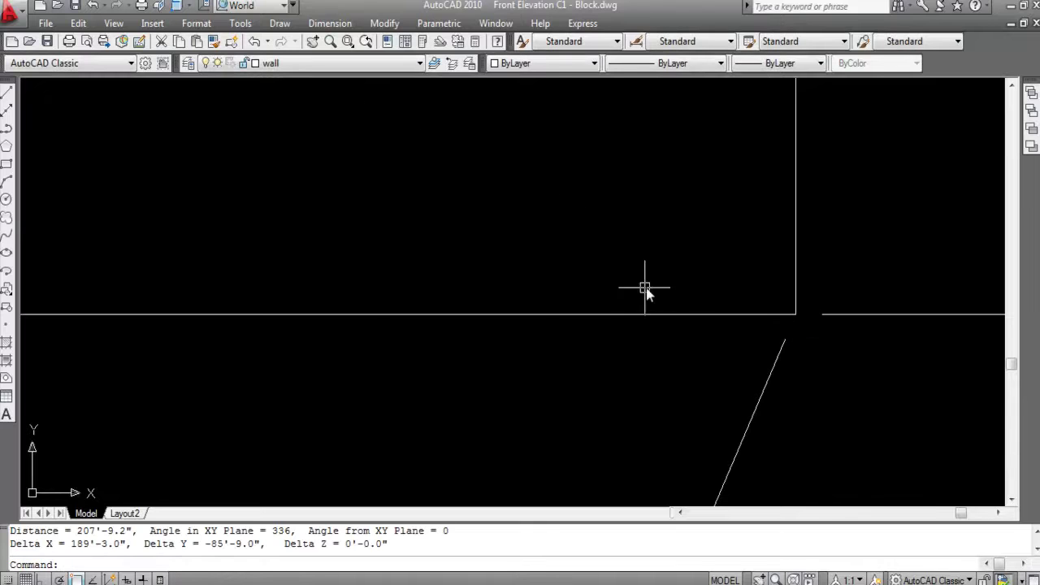
scroll(243, 209, "down", 8)
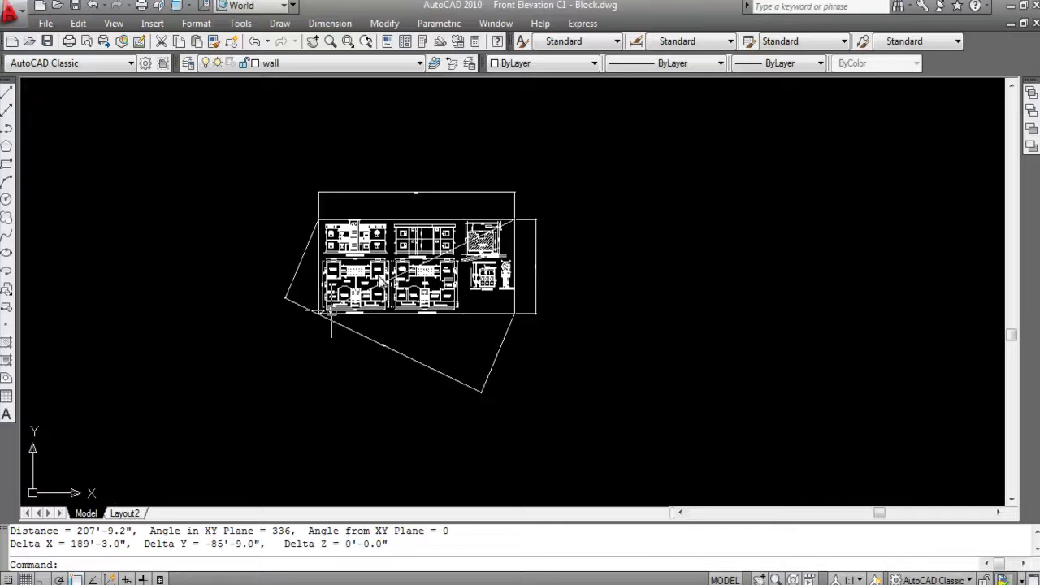
scroll(339, 234, "up", 2)
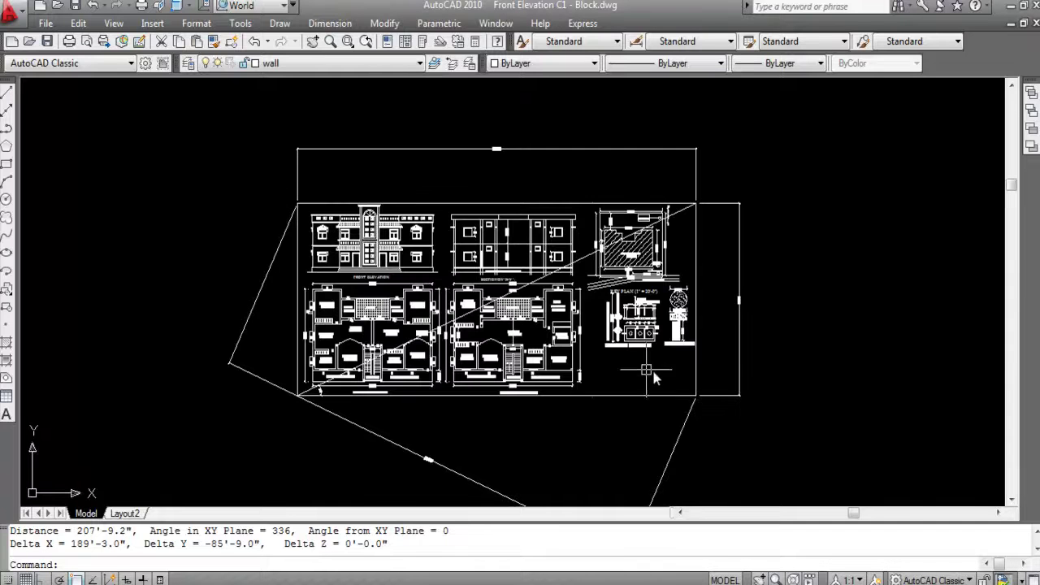
scroll(549, 366, "down", 3)
scroll(550, 370, "up", 5)
scroll(551, 367, "up", 3)
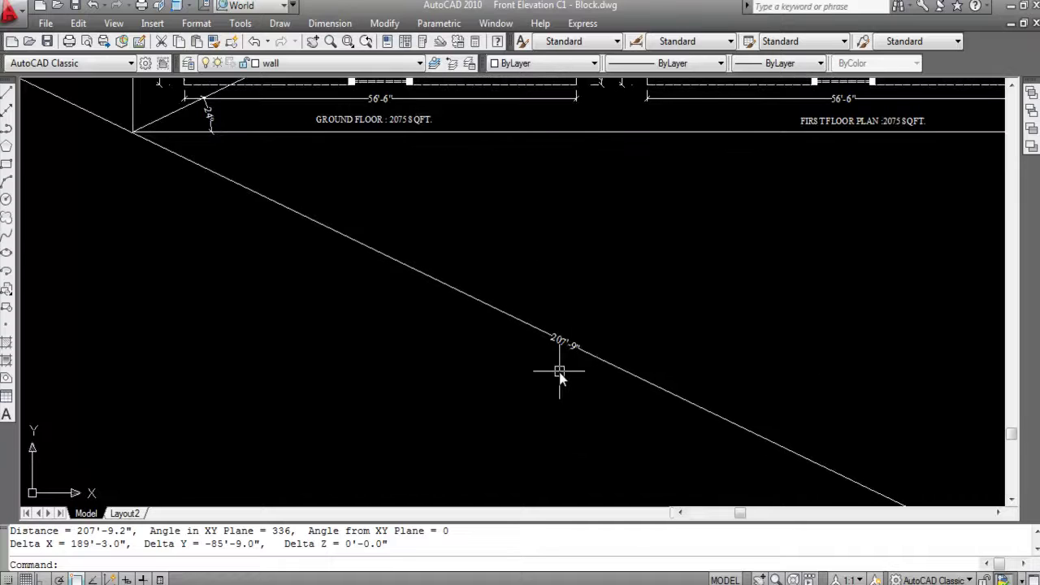
scroll(512, 373, "down", 5)
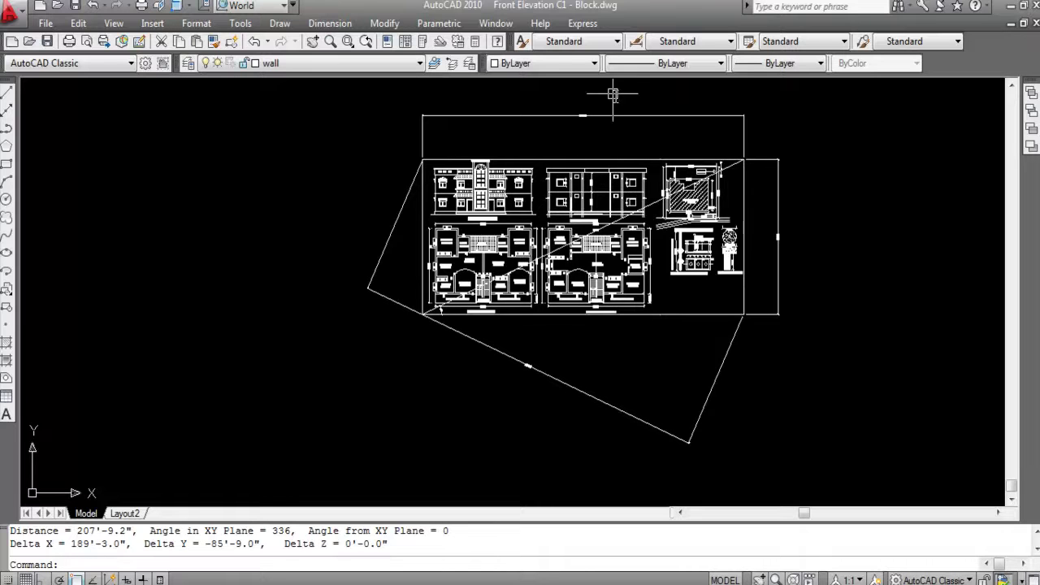
Compare the linear dimensions on the outer border's top and right edges with the reported Delta X and Delta Y.
scroll(624, 111, "up", 4)
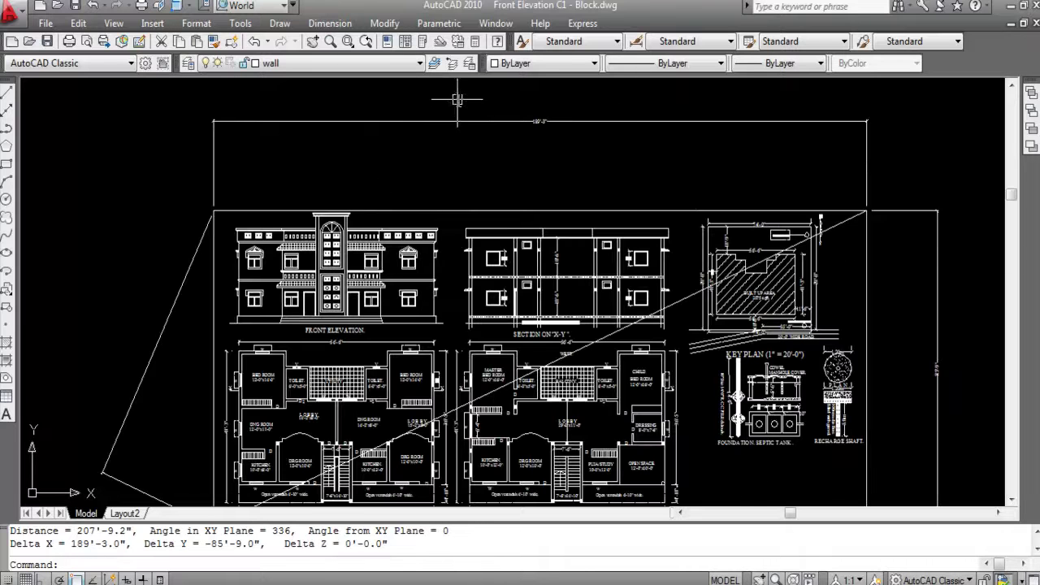
scroll(457, 93, "up", 5)
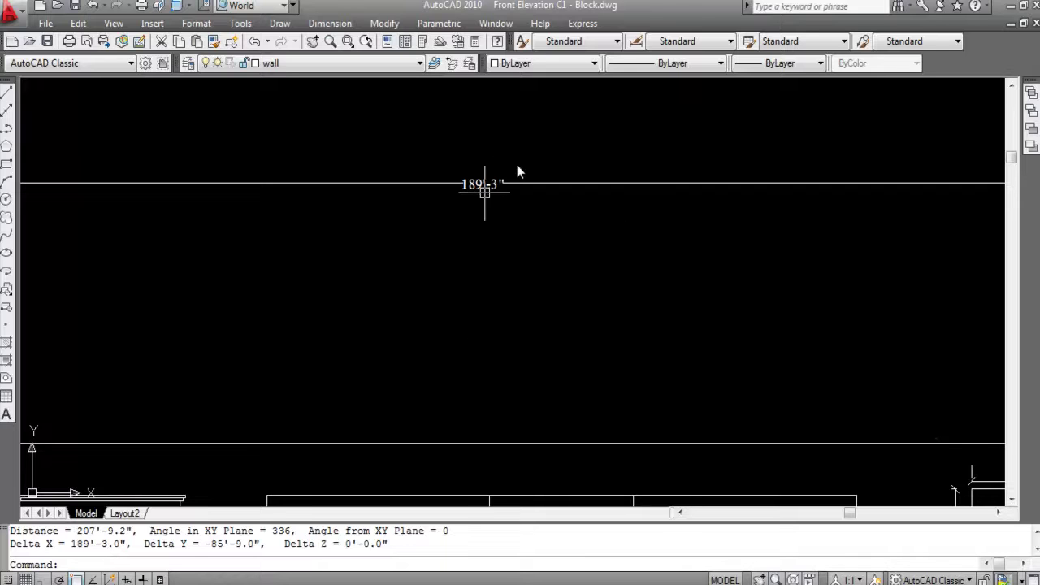
scroll(467, 210, "down", 5)
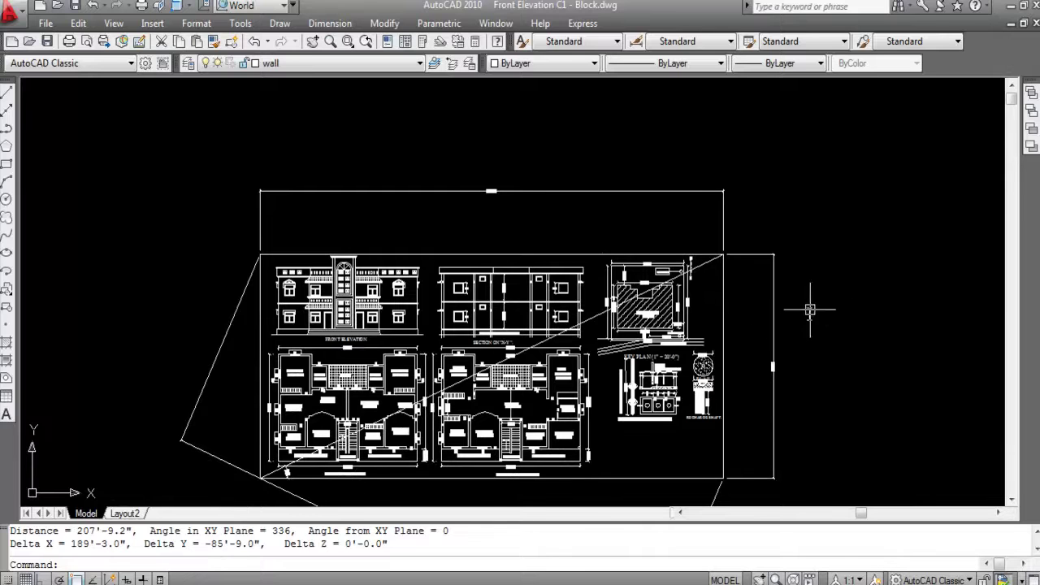
scroll(727, 394, "up", 8)
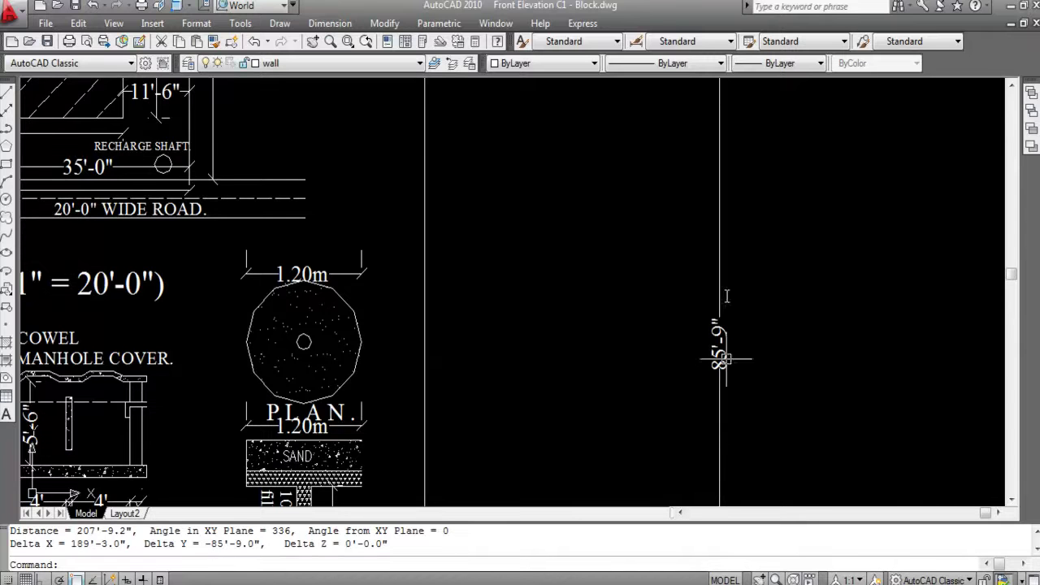
scroll(719, 349, "down", 5)
scroll(668, 290, "down", 3)
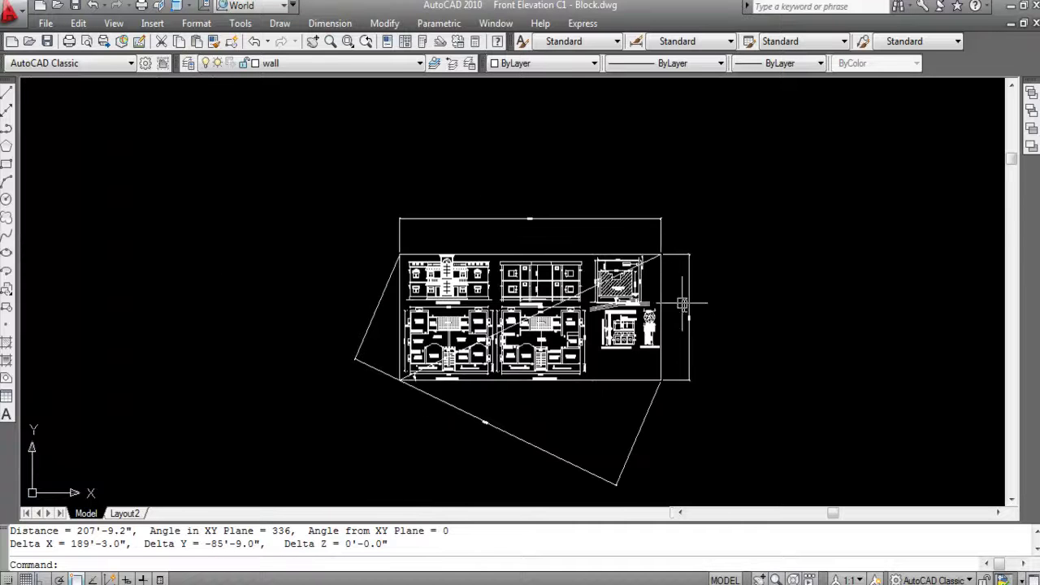
scroll(682, 303, "up", 6)
scroll(679, 308, "down", 3)
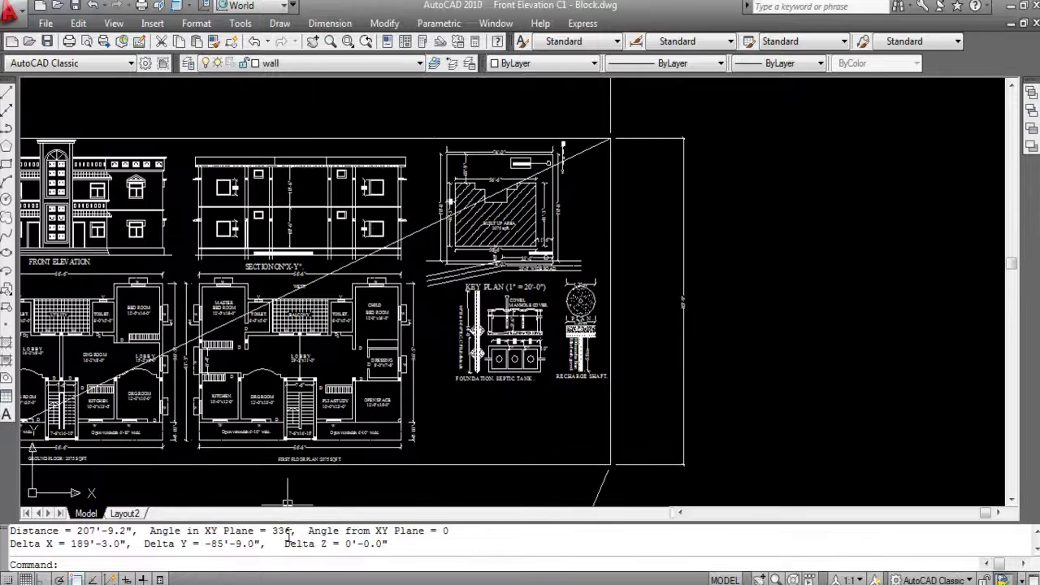
Compare the angular dimension at the border's lower-left corner with the reported angle in the XY plane.
scroll(661, 272, "down", 5)
scroll(416, 363, "up", 10)
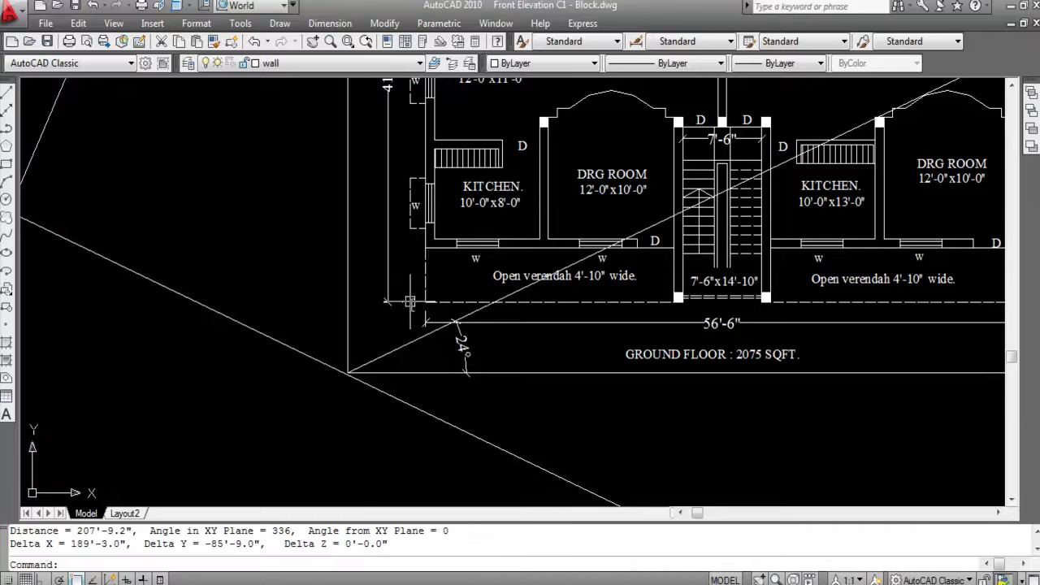
scroll(449, 352, "down", 4)
scroll(449, 351, "down", 6)
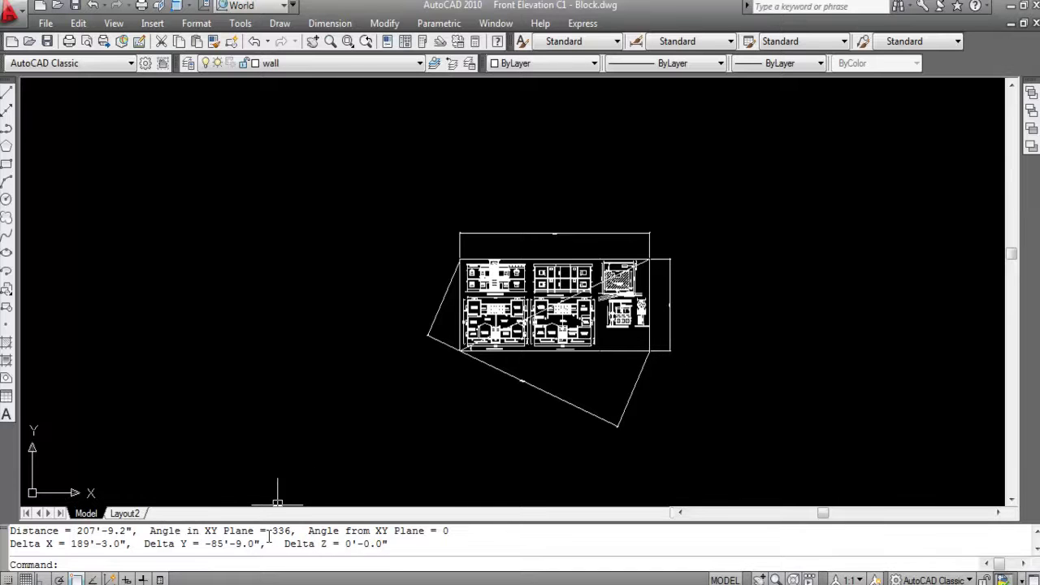
scroll(479, 357, "up", 5)
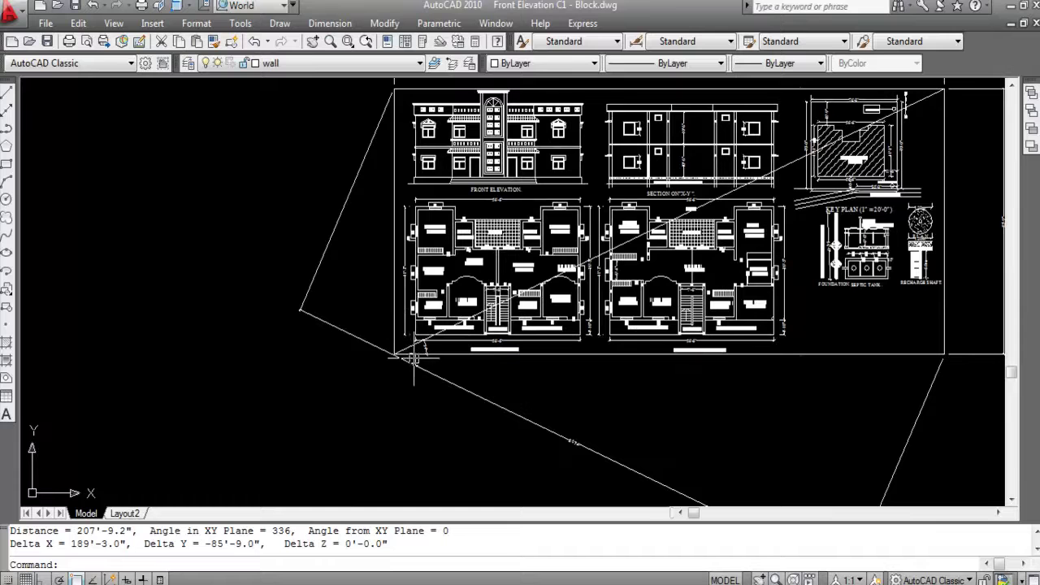
scroll(497, 283, "down", 2)
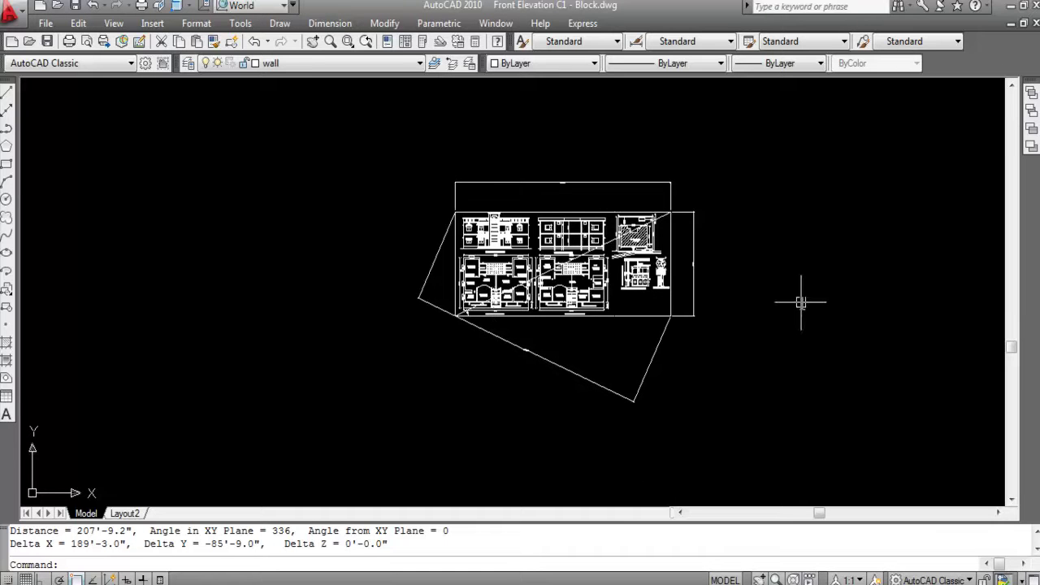
Erase the linear, aligned and angular dimensions placed on the outer border, together with the diagonal line.
scroll(696, 243, "up", 3)
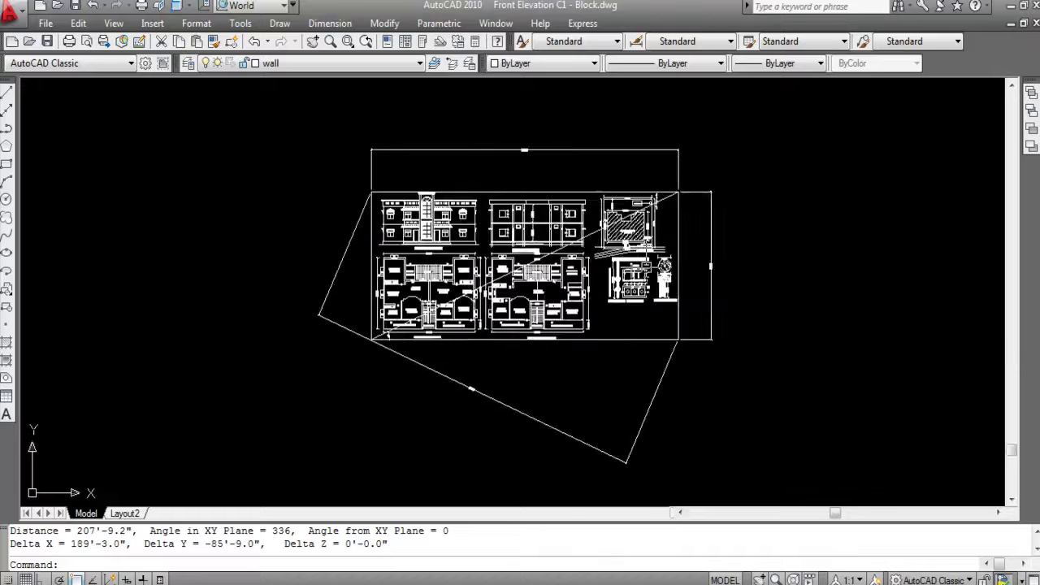
key("Escape")
left_click(748, 281)
left_click(735, 300)
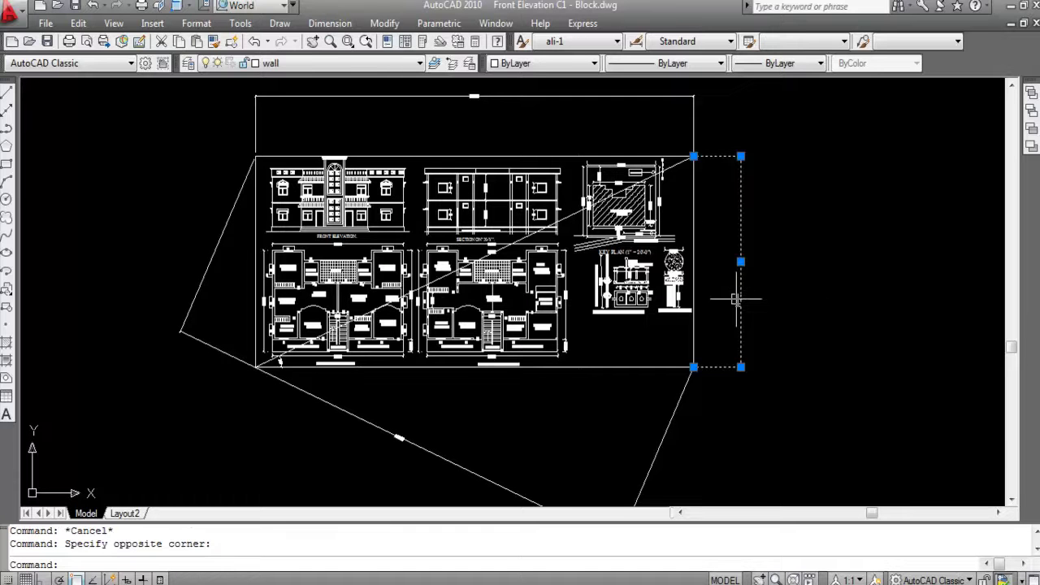
key("Delete")
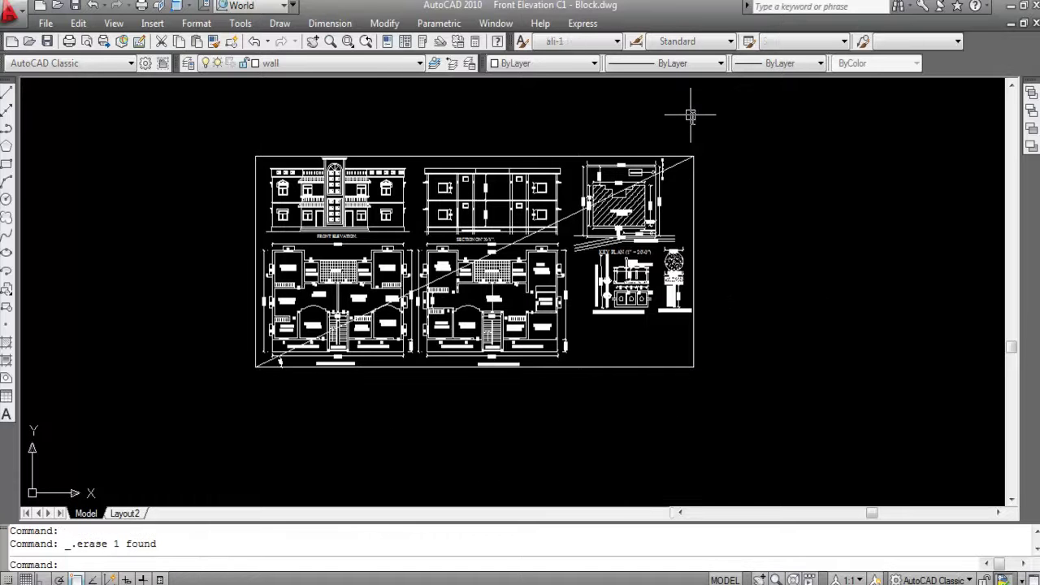
scroll(260, 375, "up", 5)
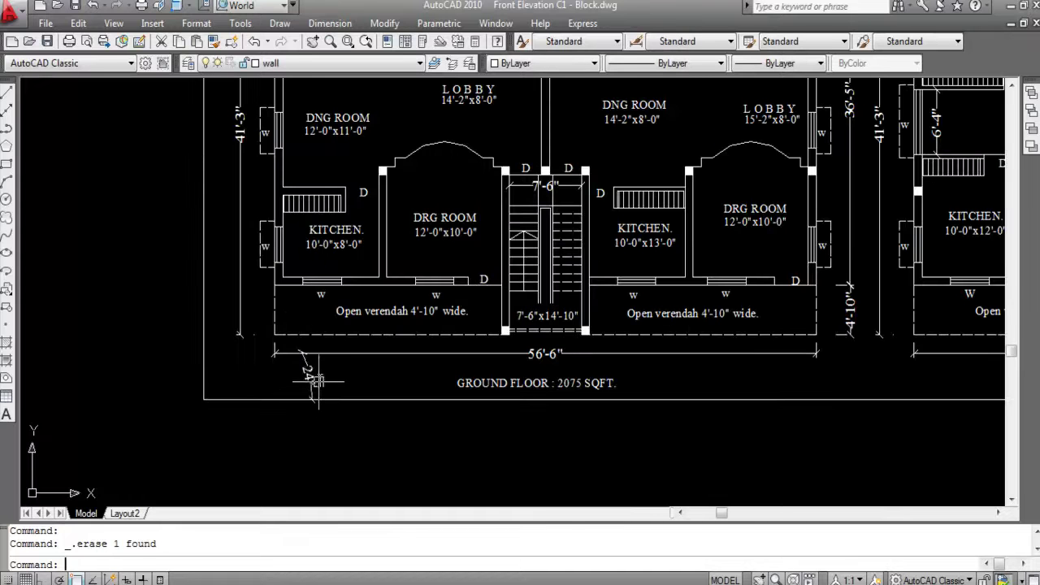
scroll(432, 271, "down", 5)
scroll(403, 228, "up", 3)
Measure the diagonal distance from the ground floor plan's upper-left wall corner to the verandah's lower-right corner.
key("Escape")
key("Escape")
type("DI")
key("Return")
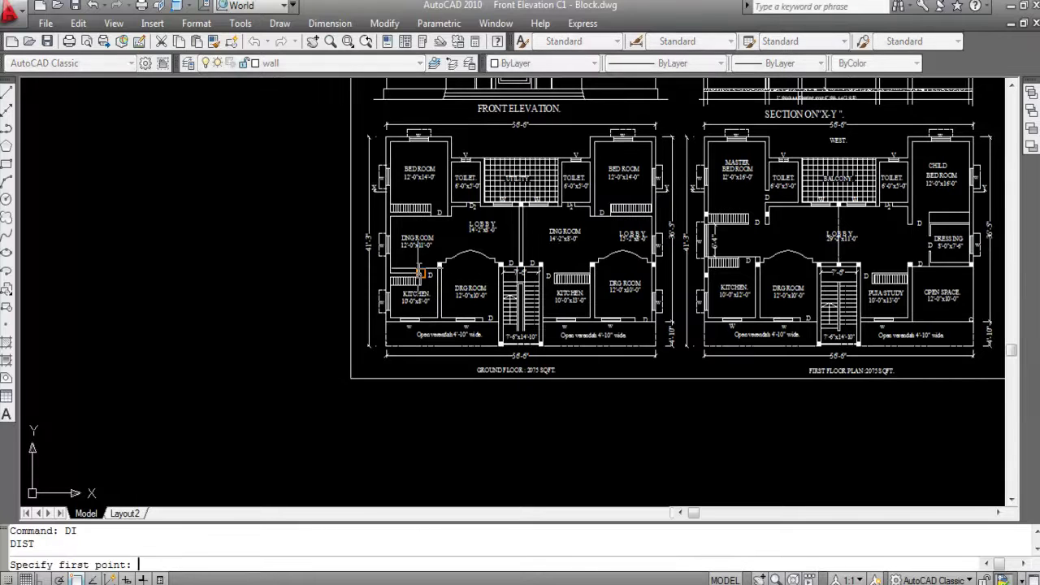
scroll(381, 134, "up", 1)
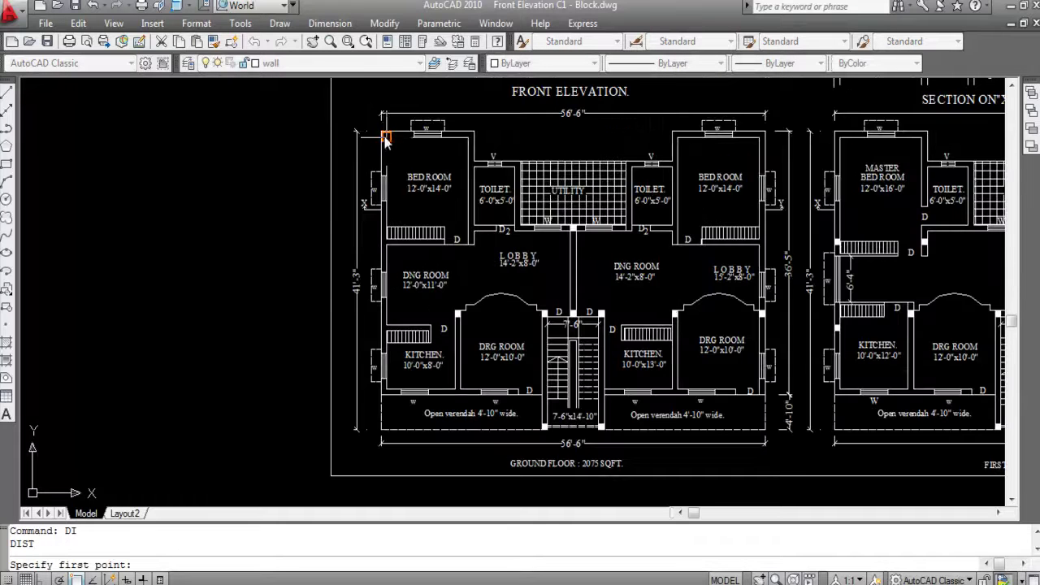
left_click(382, 134)
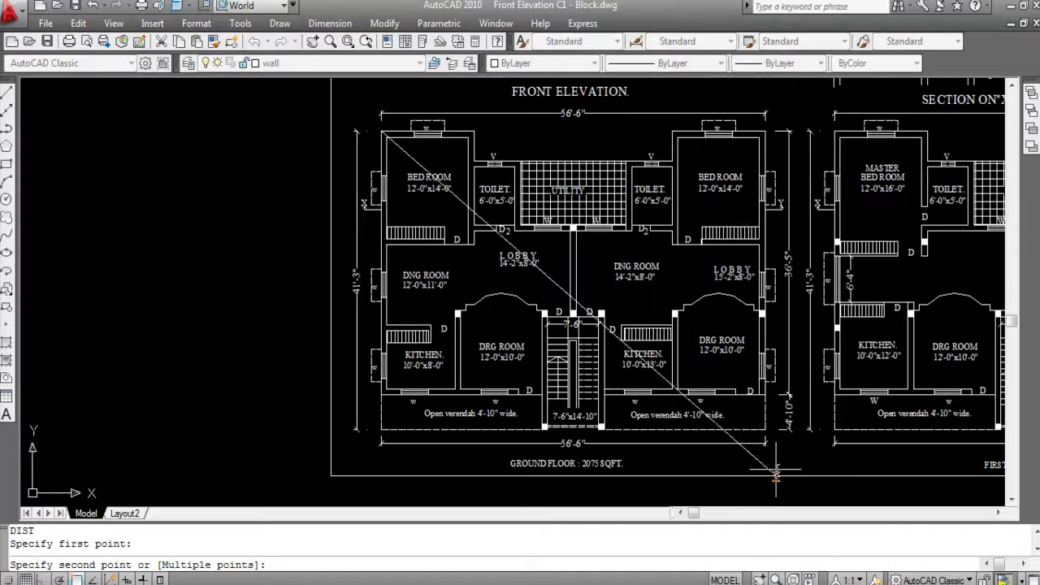
scroll(755, 416, "up", 2)
scroll(756, 417, "up", 3)
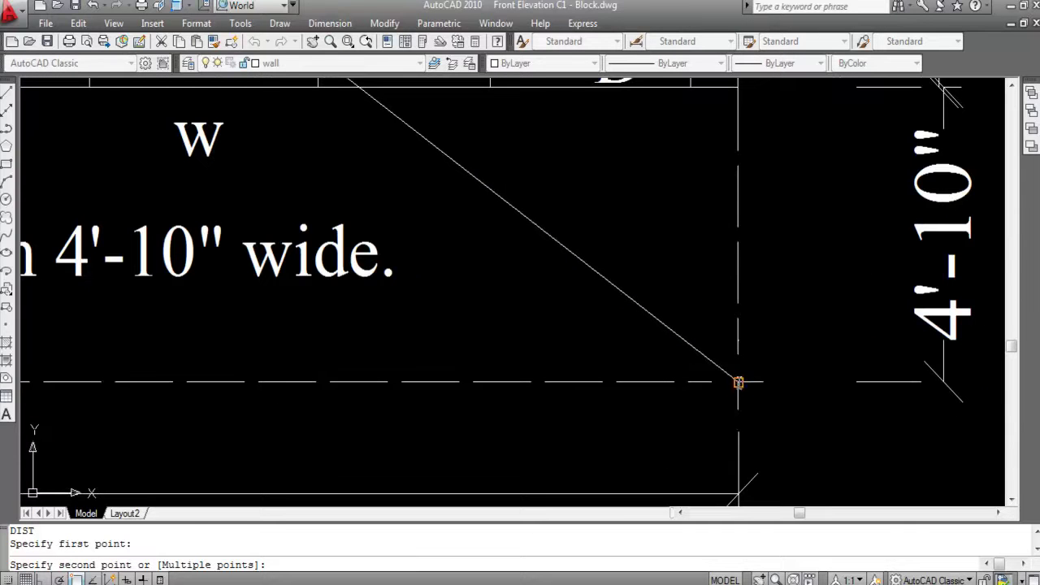
left_click(738, 379)
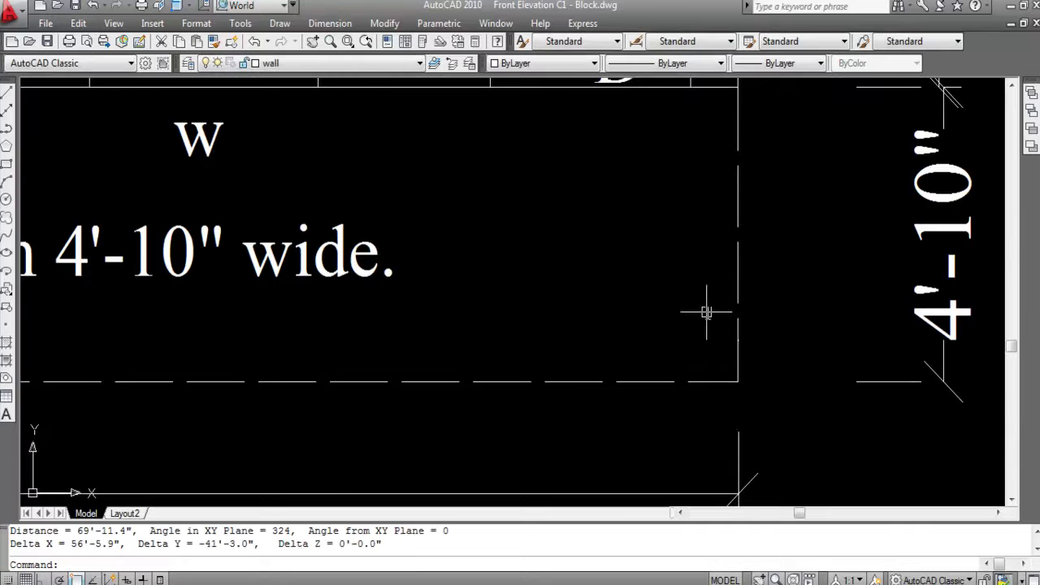
scroll(566, 274, "down", 6)
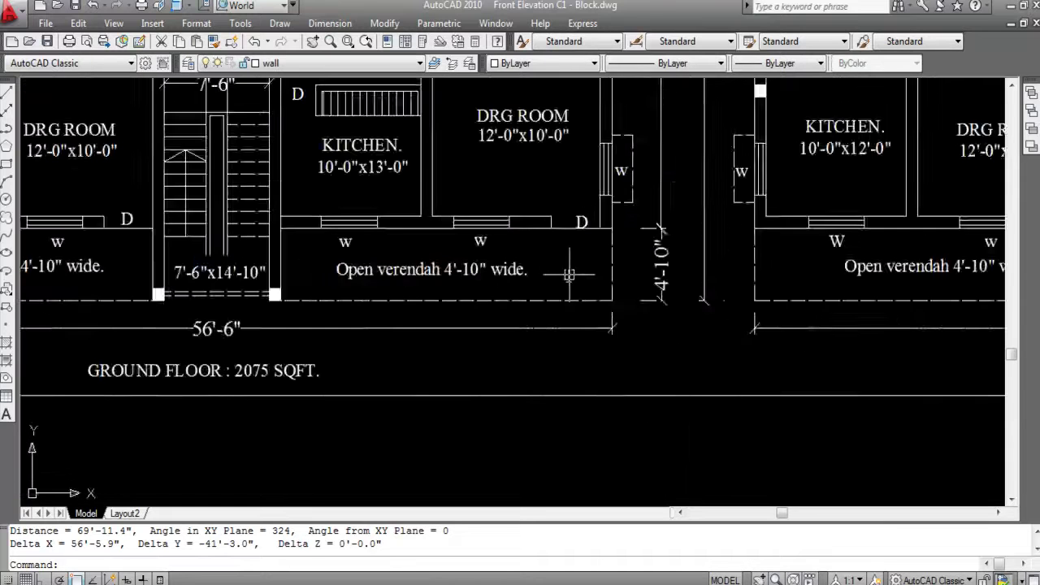
Remeasure the ground floor plan's diagonal, snapping exactly to the bedroom's outer upper-left corner and the verandah's lower-right corner.
key("Escape")
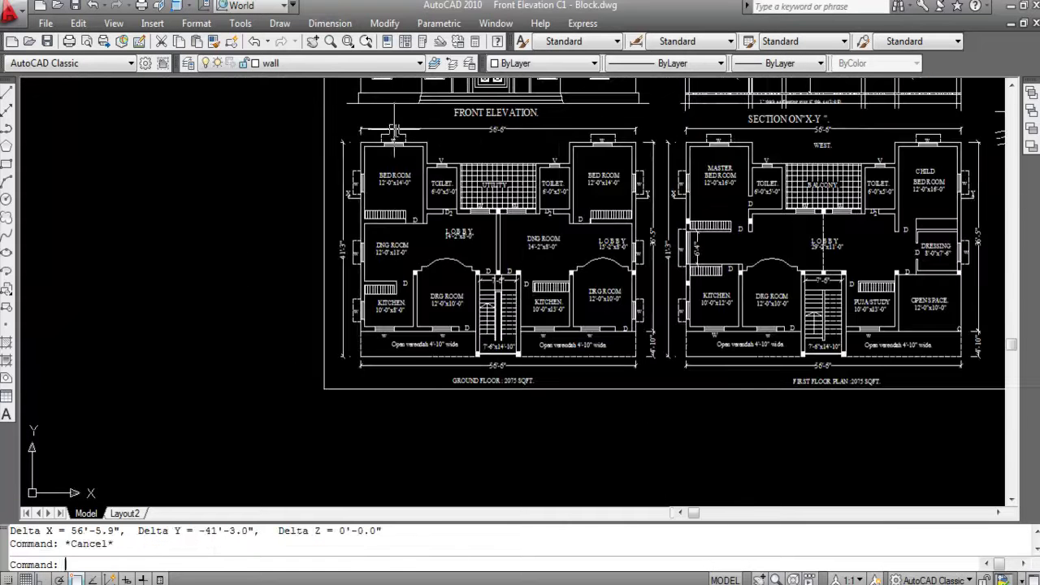
type("DI")
key("Return")
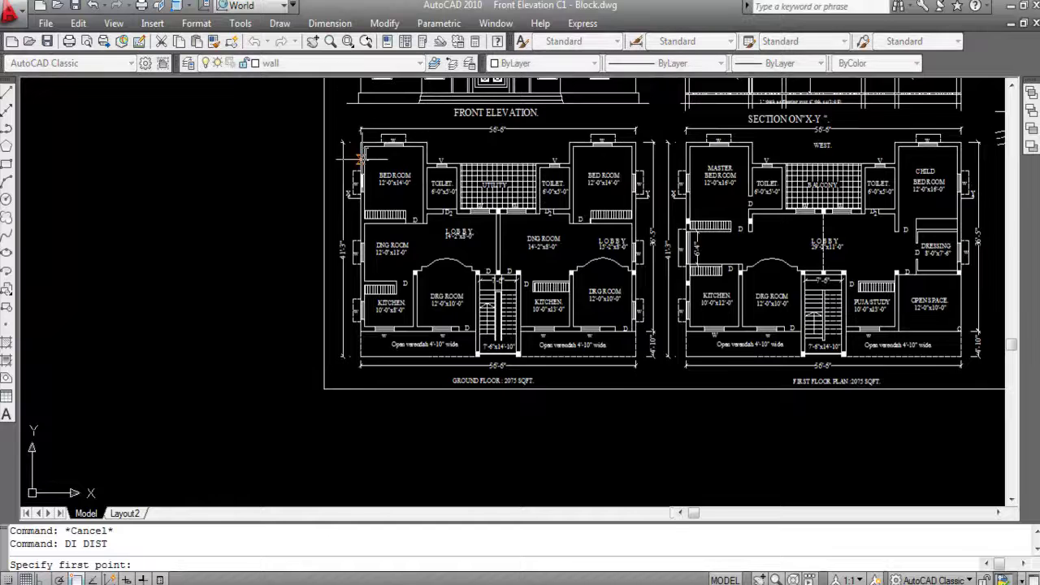
scroll(352, 159, "up", 5)
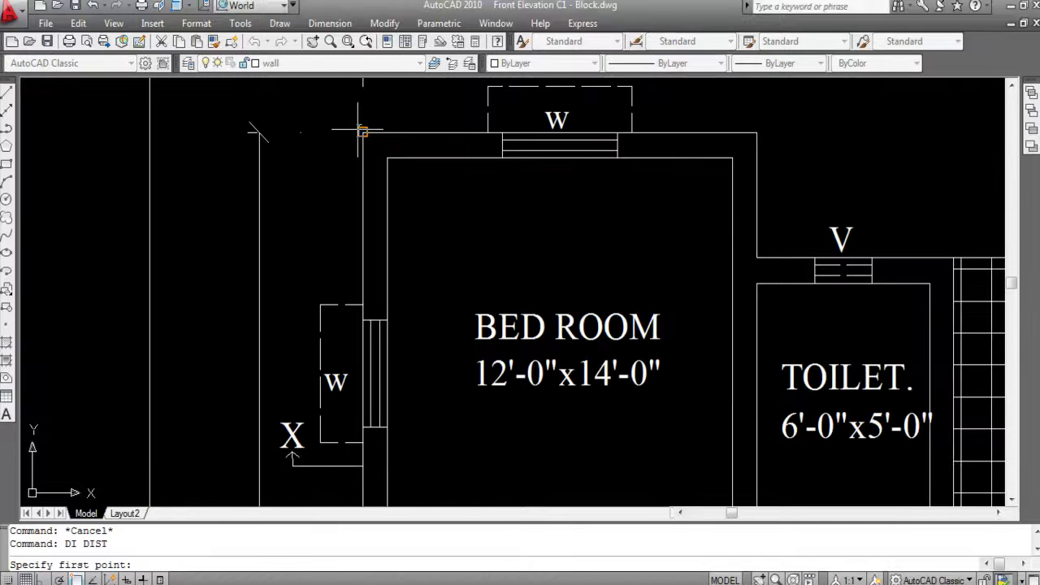
left_click(362, 131)
scroll(362, 131, "down", 6)
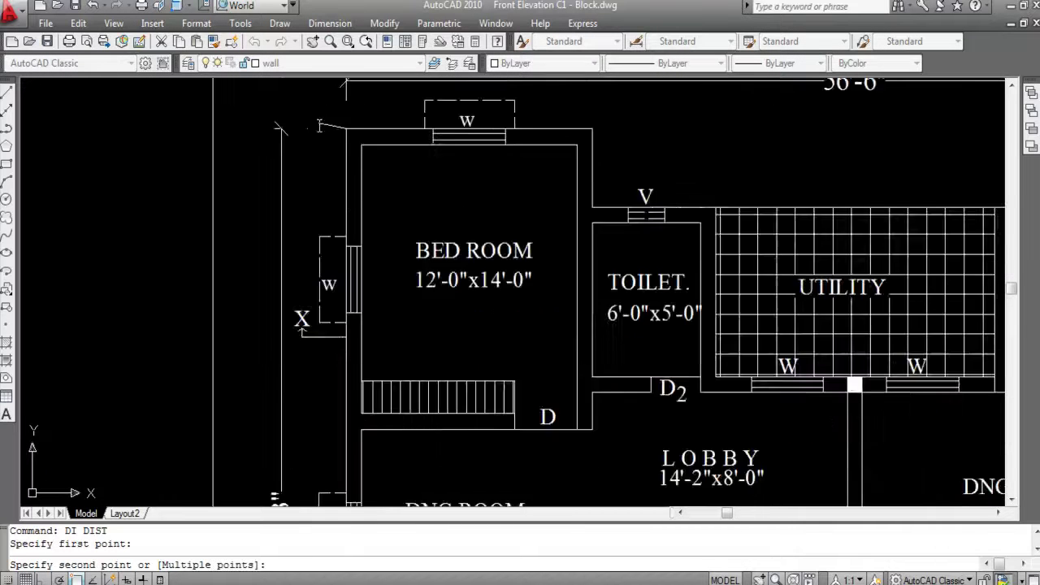
scroll(707, 426, "up", 8)
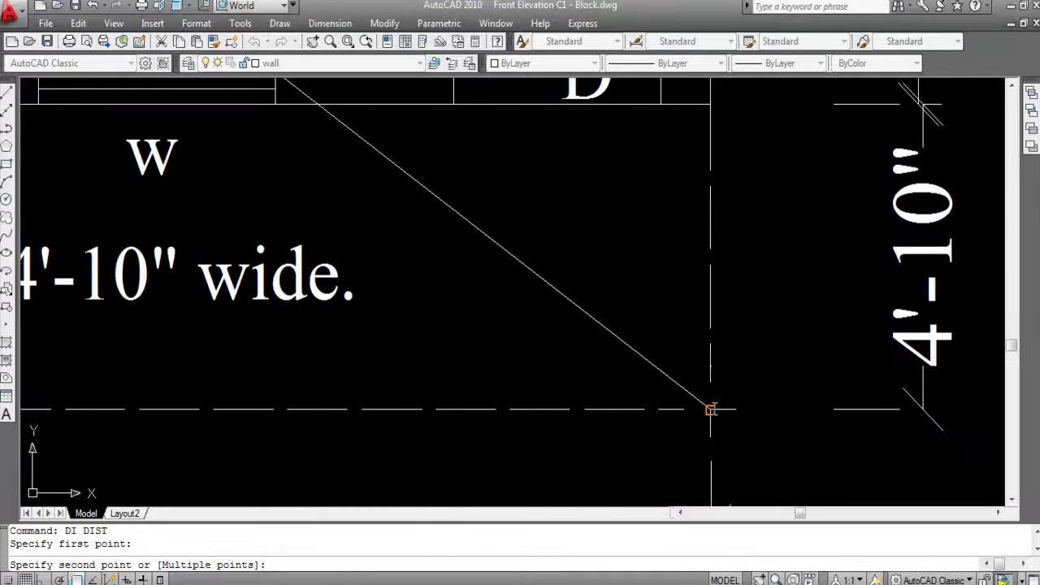
left_click(709, 411)
scroll(476, 298, "down", 8)
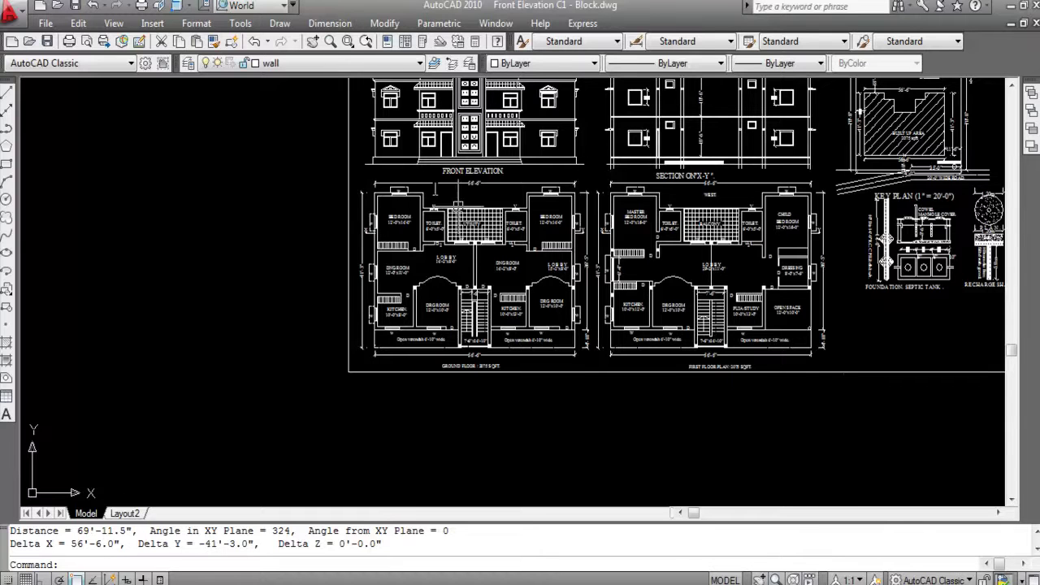
Compare the ground floor plan's overall width and depth dimensions with the reported Delta X and Delta Y.
scroll(372, 190, "up", 3)
scroll(372, 190, "down", 2)
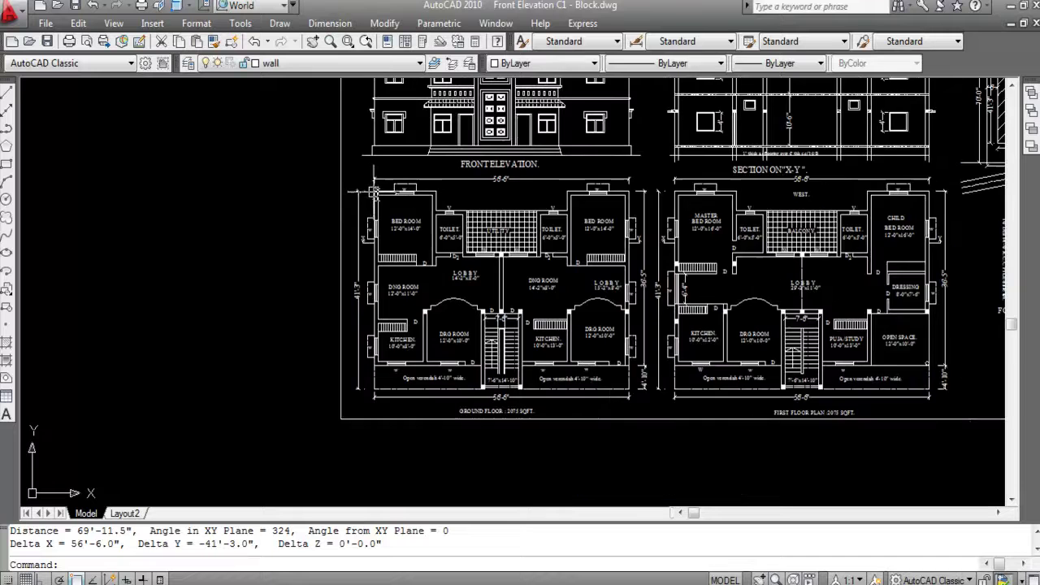
scroll(684, 404, "up", 4)
scroll(665, 390, "down", 4)
scroll(618, 387, "down", 2)
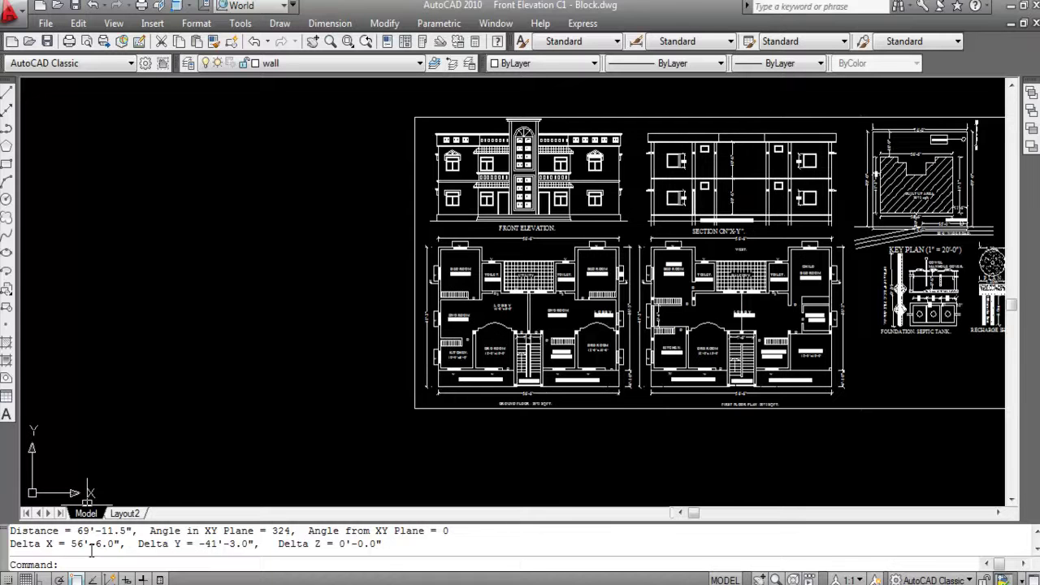
scroll(536, 239, "up", 6)
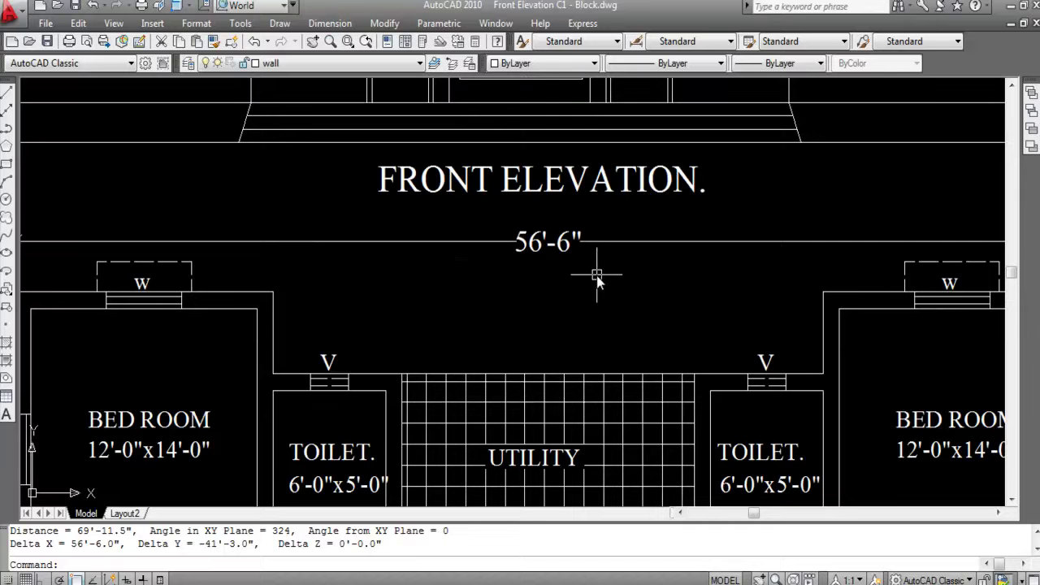
scroll(518, 209, "down", 4)
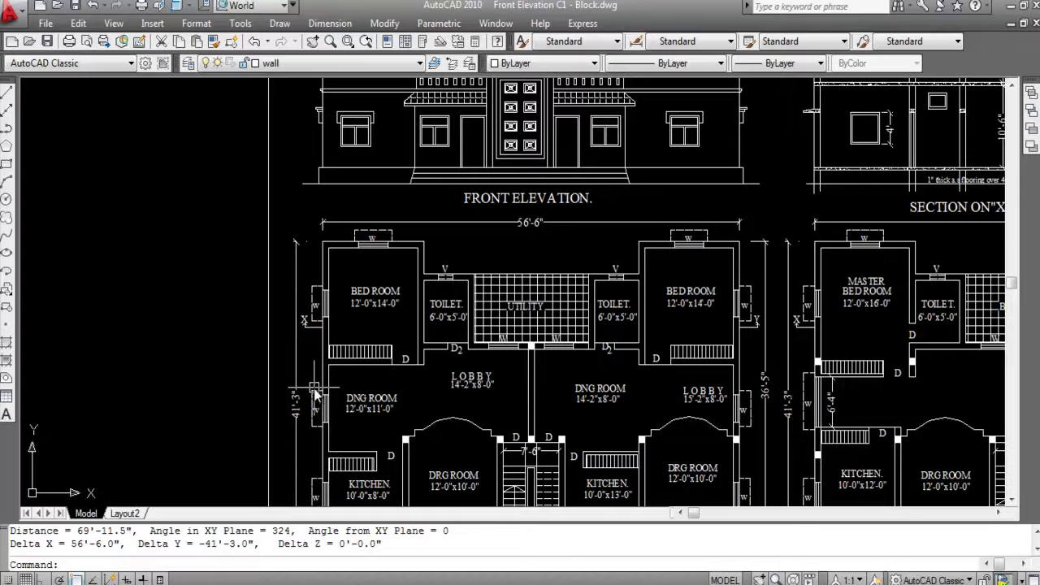
scroll(345, 260, "down", 4)
scroll(341, 262, "up", 3)
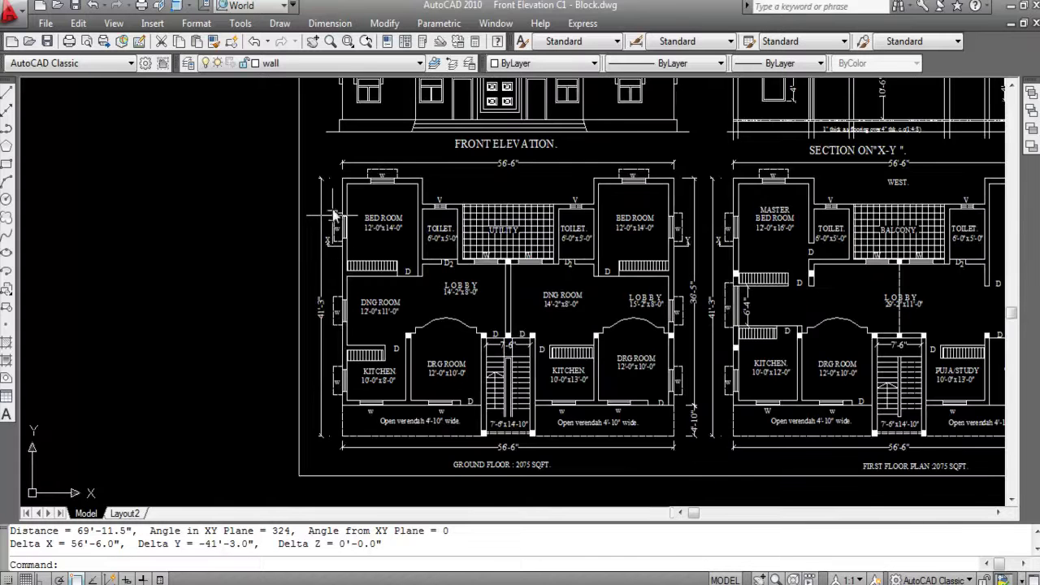
scroll(321, 304, "up", 4)
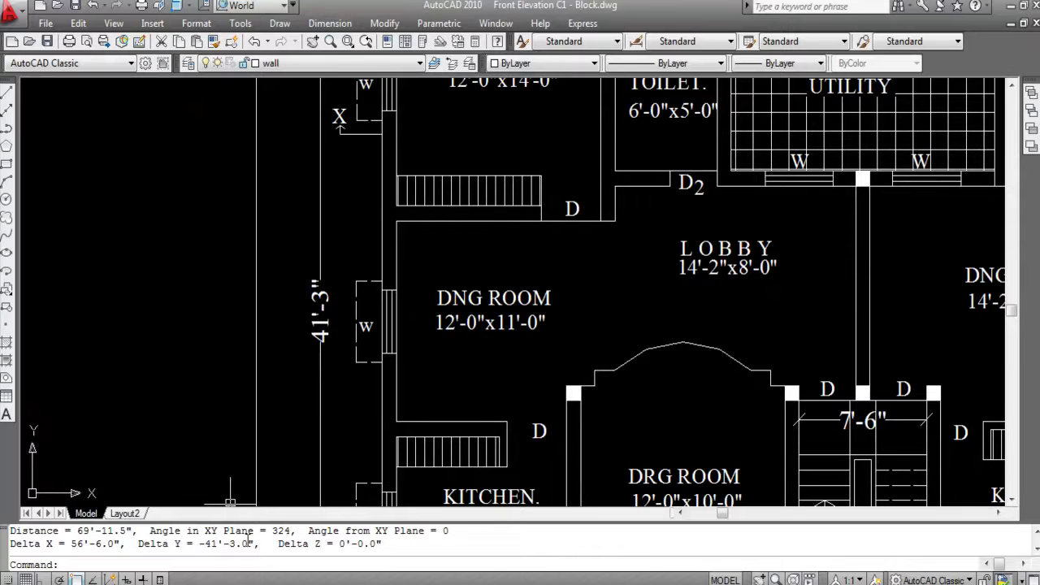
scroll(361, 350, "down", 4)
scroll(377, 371, "up", 4)
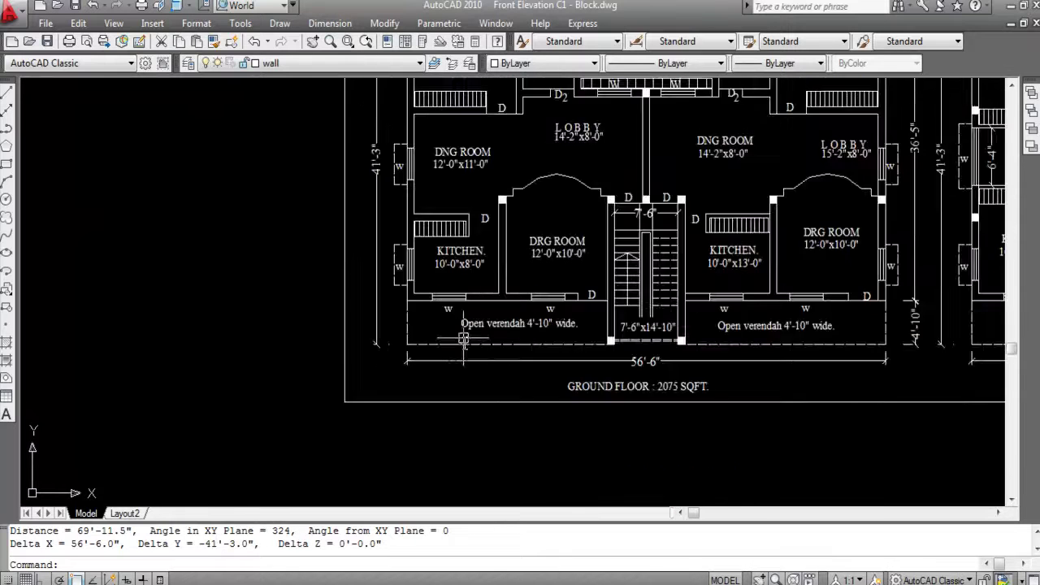
scroll(410, 357, "down", 4)
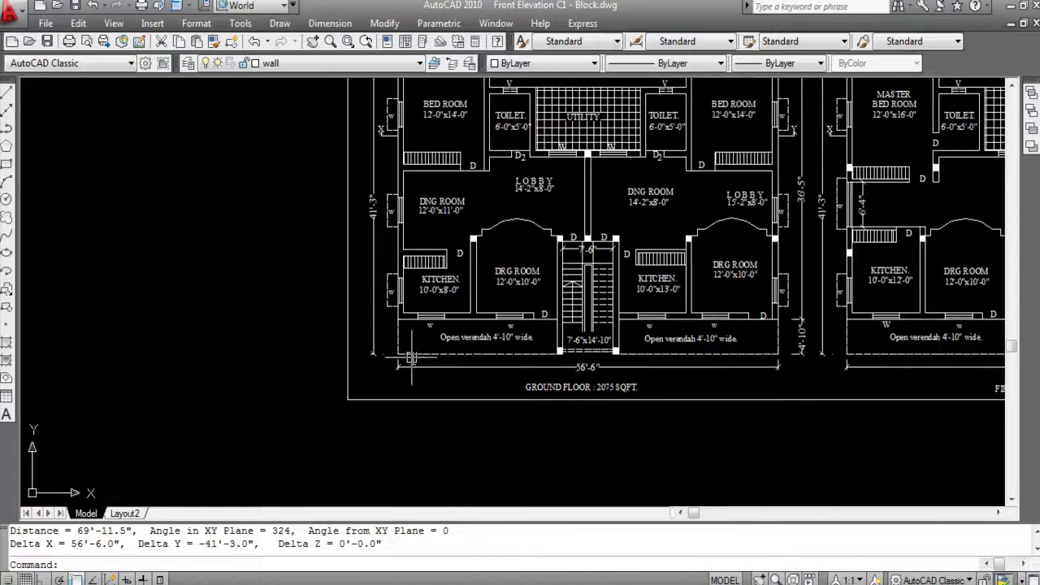
scroll(411, 358, "up", 3)
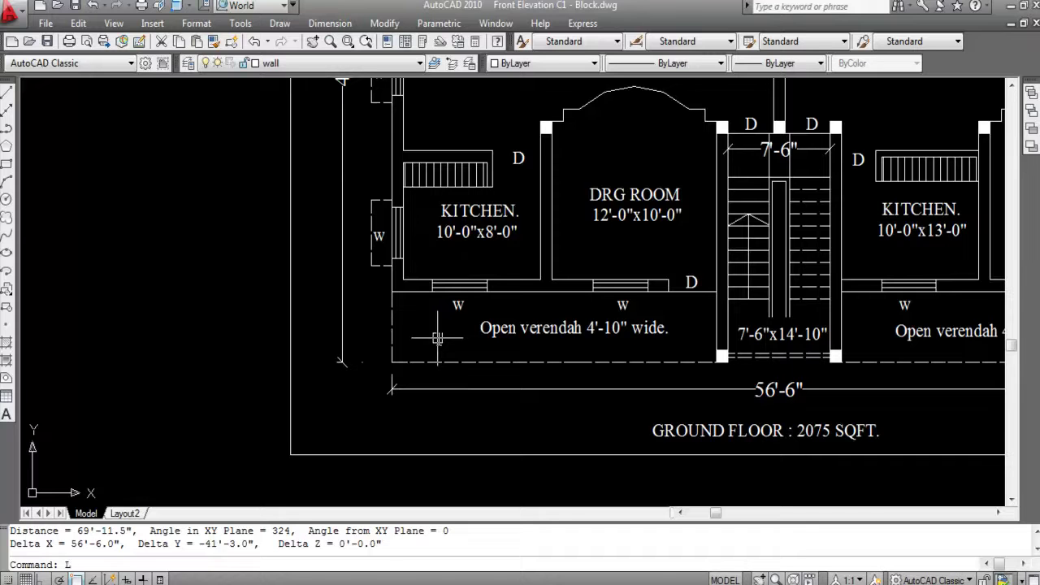
Draw a diagonal line across the ground floor plan from the verandah's lower-left corner to the bedroom's outer upper-right corner.
key("Return")
left_click(390, 360)
scroll(390, 359, "down", 6)
scroll(559, 249, "up", 8)
left_click(604, 164)
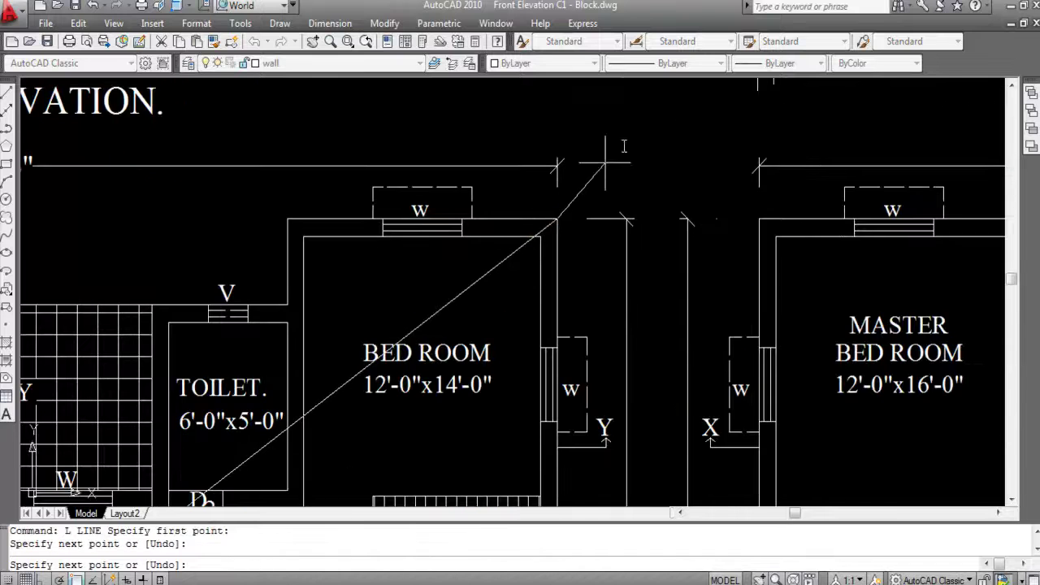
scroll(604, 164, "down", 6)
scroll(524, 232, "up", 7)
key("Escape")
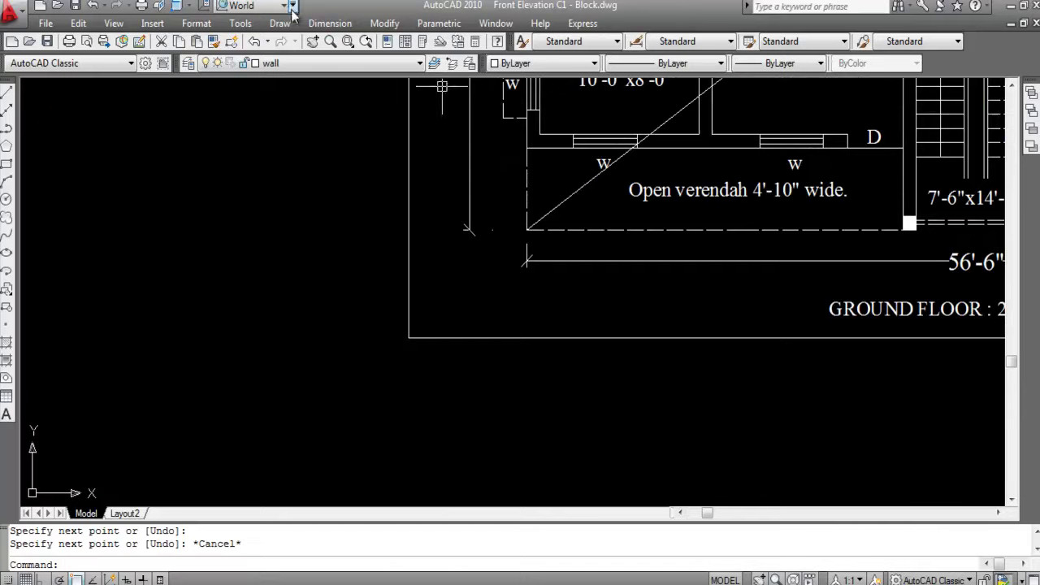
Add an angular dimension between the diagonal line and the verandah's dashed lower edge at the lower-left corner.
left_click(329, 23)
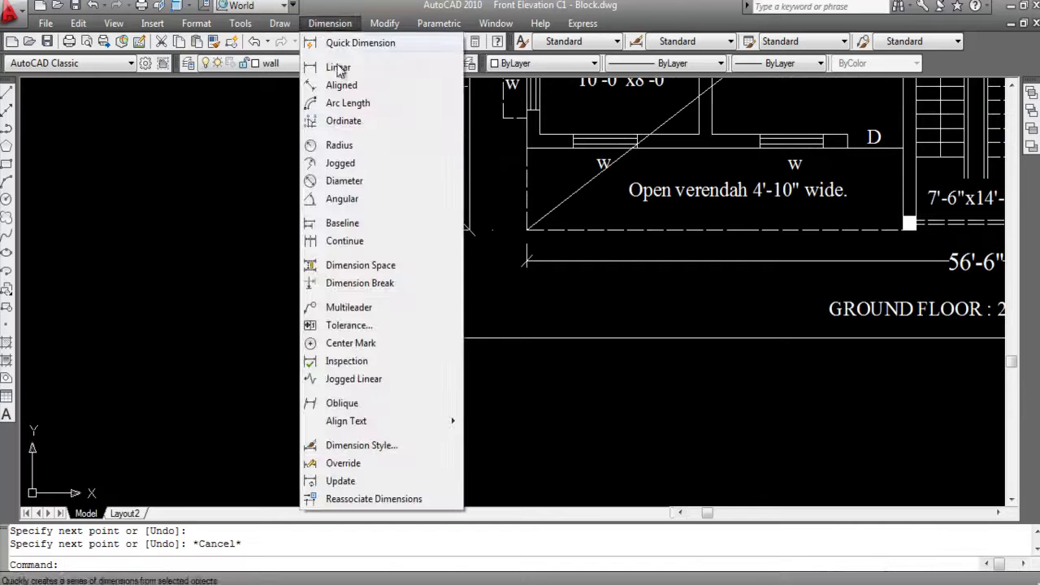
left_click(345, 198)
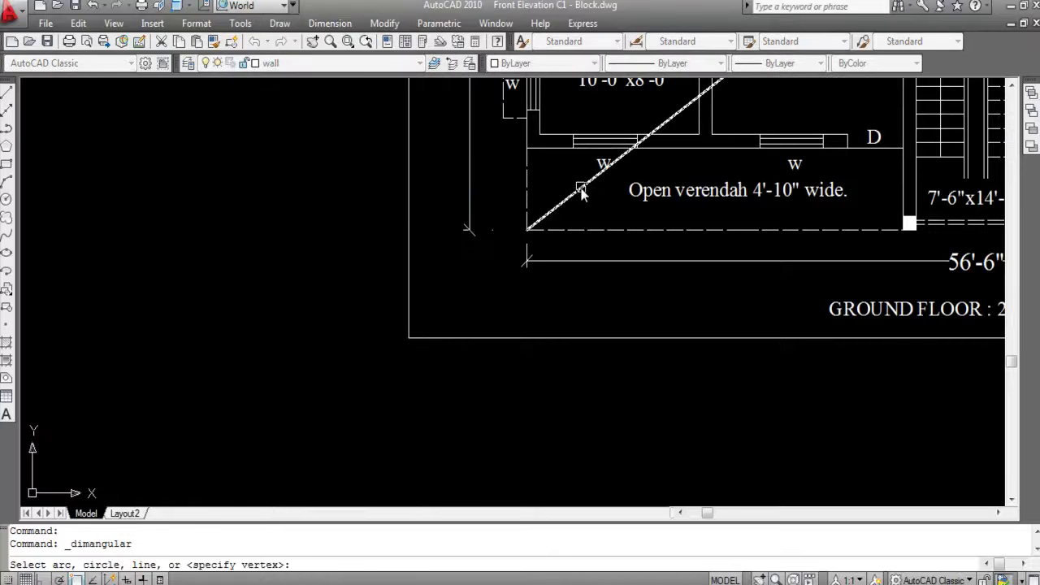
left_click(582, 190)
left_click(611, 228)
left_click(613, 202)
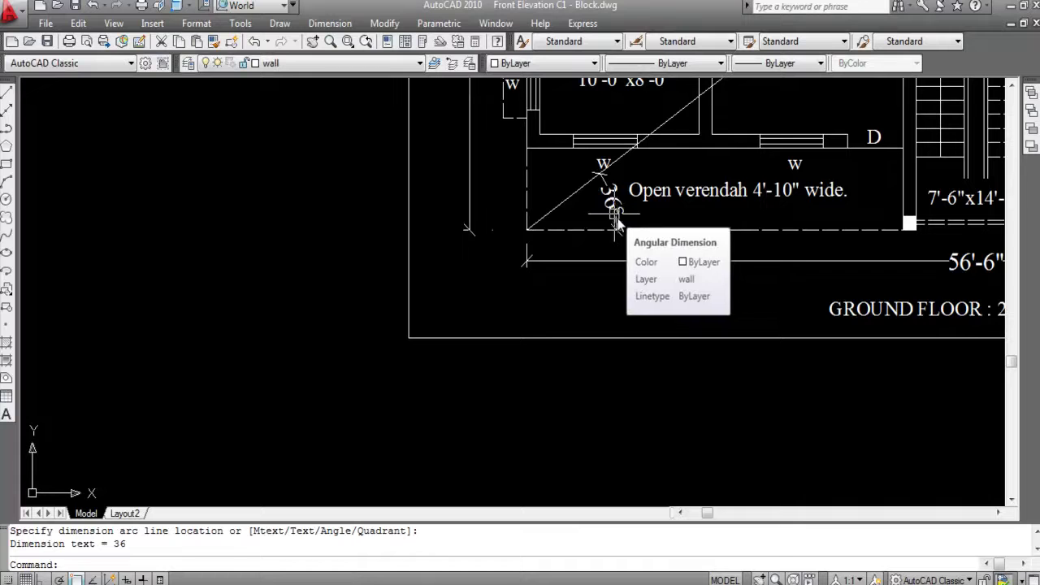
Measure with DIST from the left bedroom's outer upper-left corner to the verandah's lower-right corner and compare the angle with the angular dimension.
type("DI")
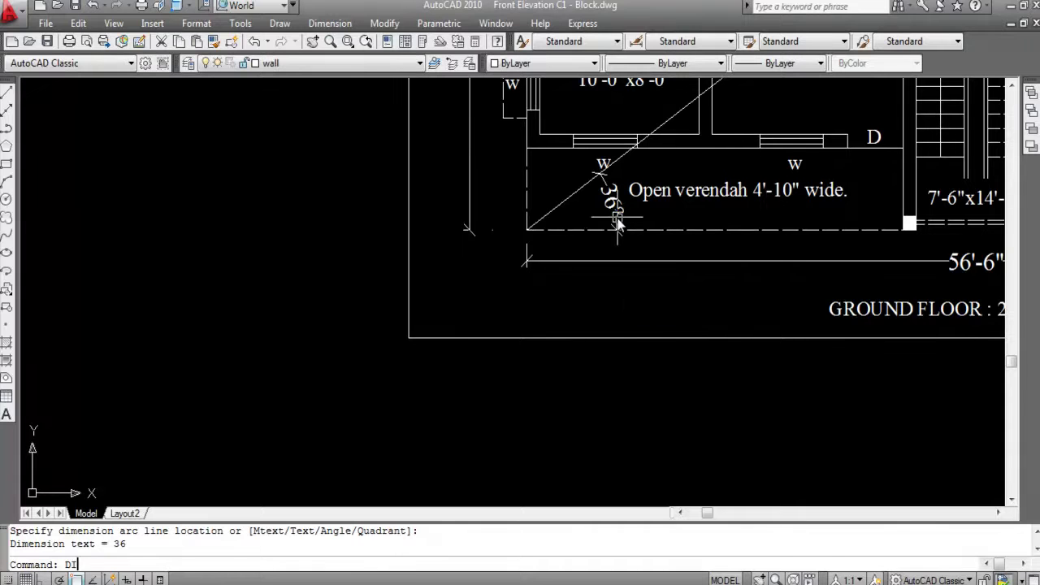
key("Return")
scroll(516, 313, "down", 7)
scroll(515, 236, "up", 4)
scroll(500, 223, "up", 4)
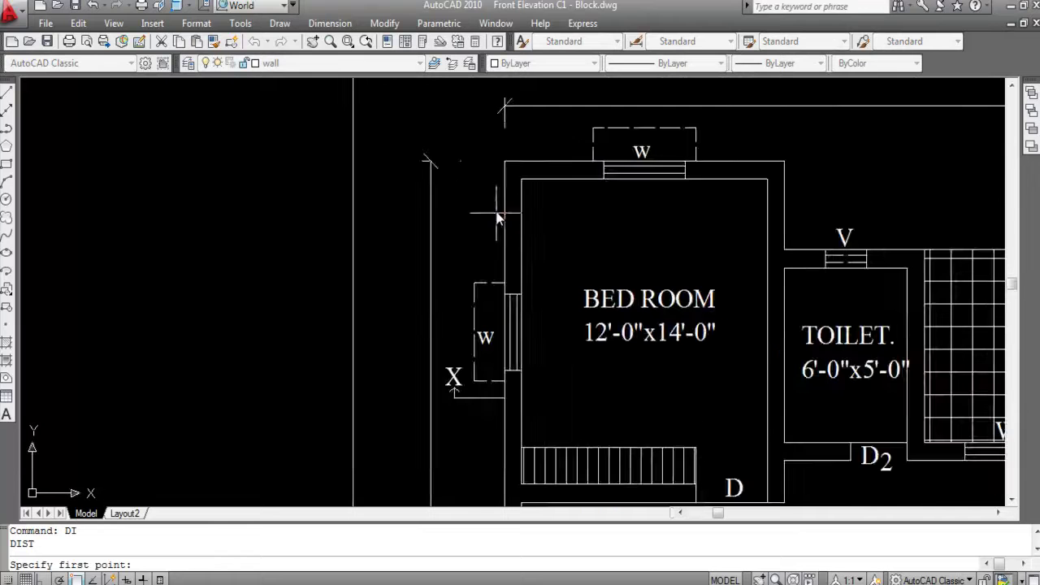
left_click(503, 160)
scroll(626, 290, "down", 5)
scroll(622, 297, "up", 4)
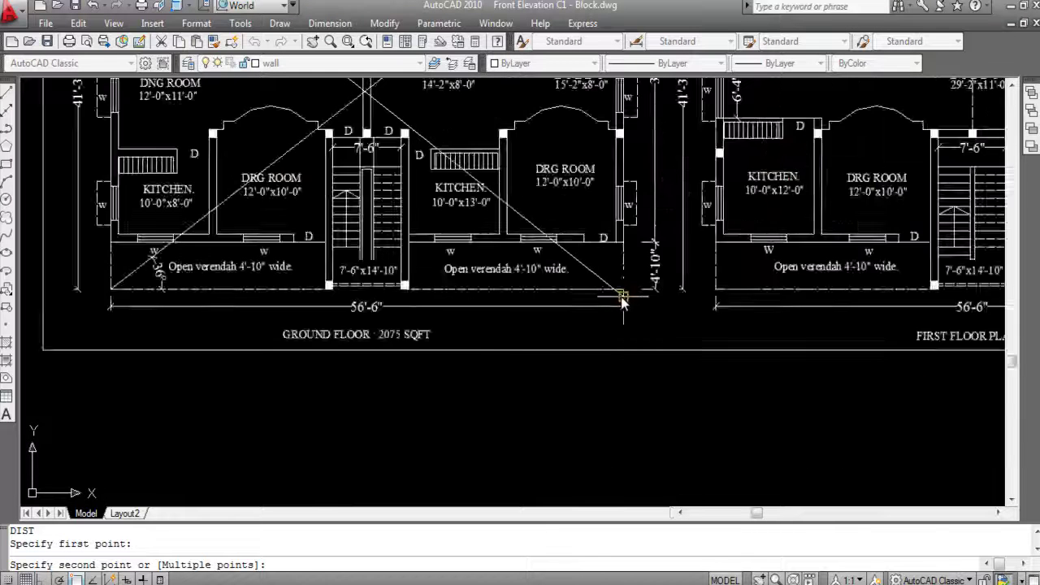
scroll(621, 296, "up", 4)
left_click(622, 294)
scroll(613, 295, "down", 4)
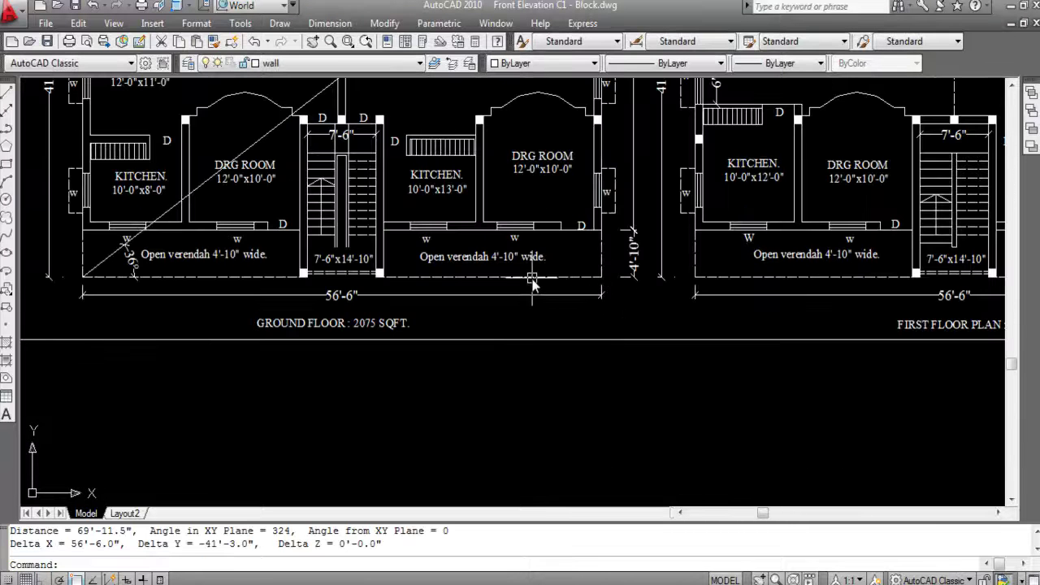
scroll(532, 281, "down", 2)
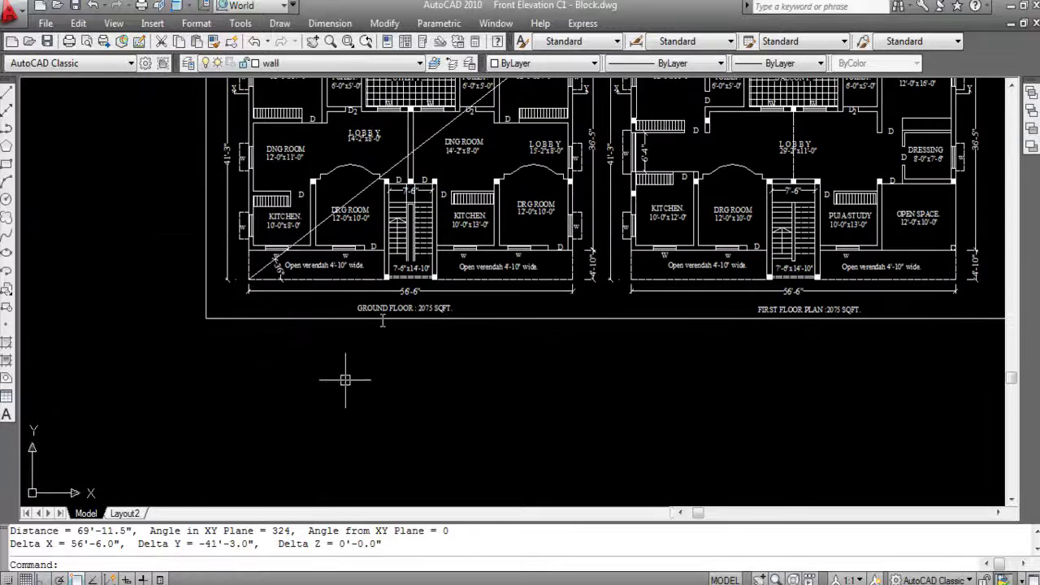
scroll(276, 256, "up", 4)
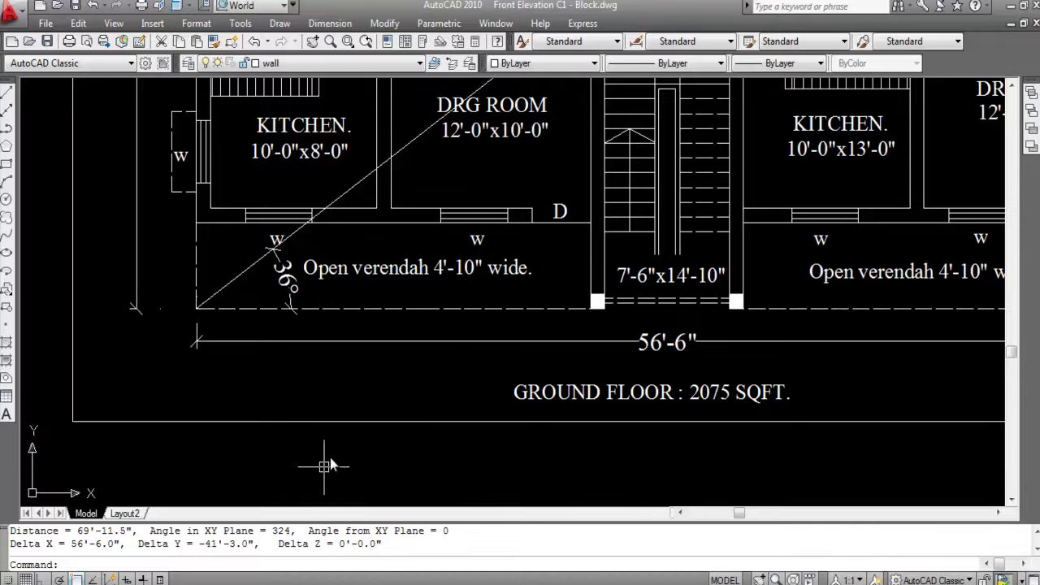
Erase the diagonal line from the ground floor plan.
scroll(428, 349, "down", 8)
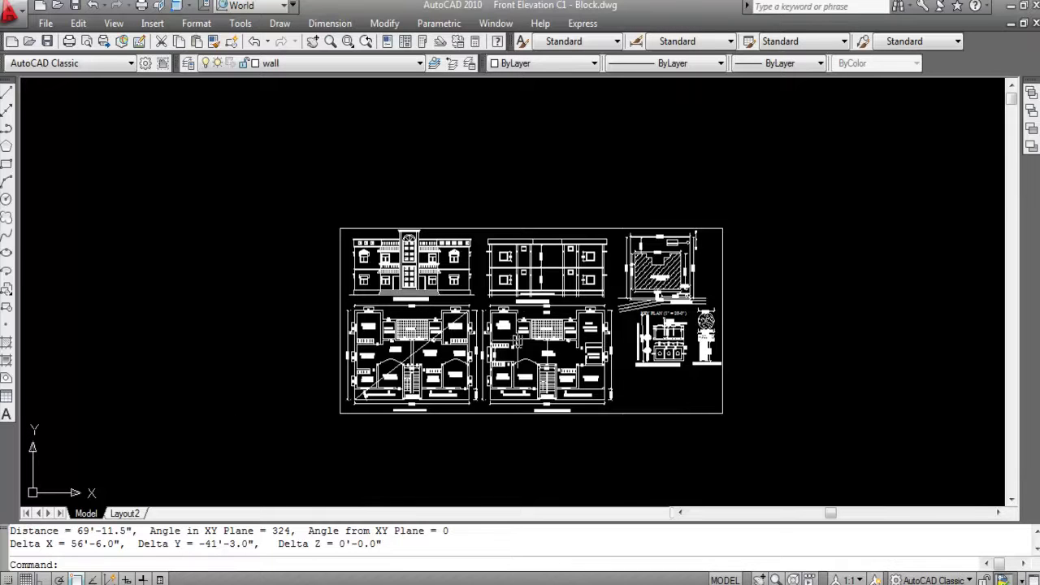
scroll(402, 372, "up", 3)
left_click(416, 345)
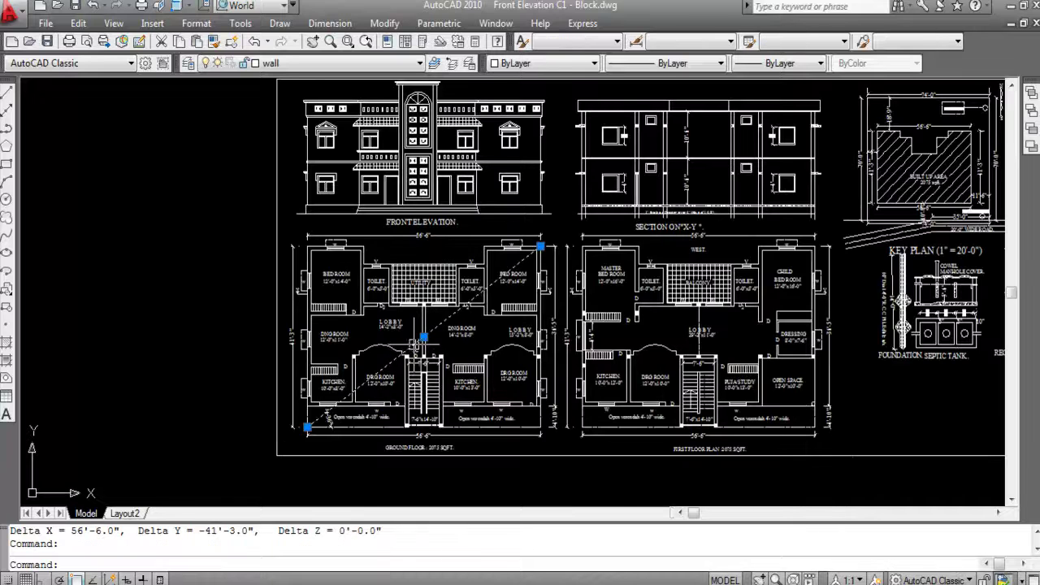
key("Delete")
Add a linear dimension below the roof slab in Section X-Y, from the left wall's outer face to the first inner wall's right face.
scroll(487, 333, "down", 4)
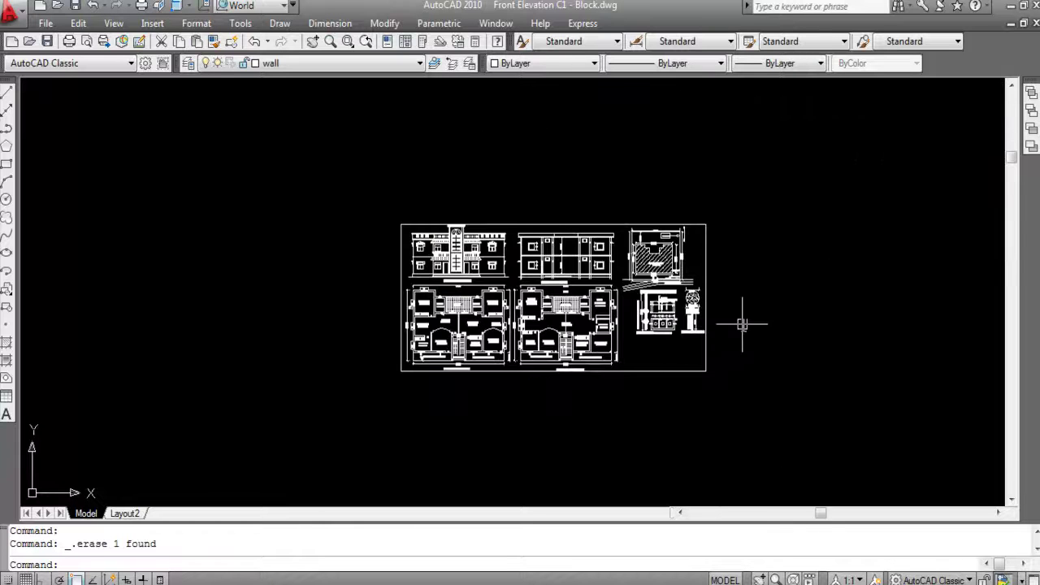
scroll(742, 325, "up", 1)
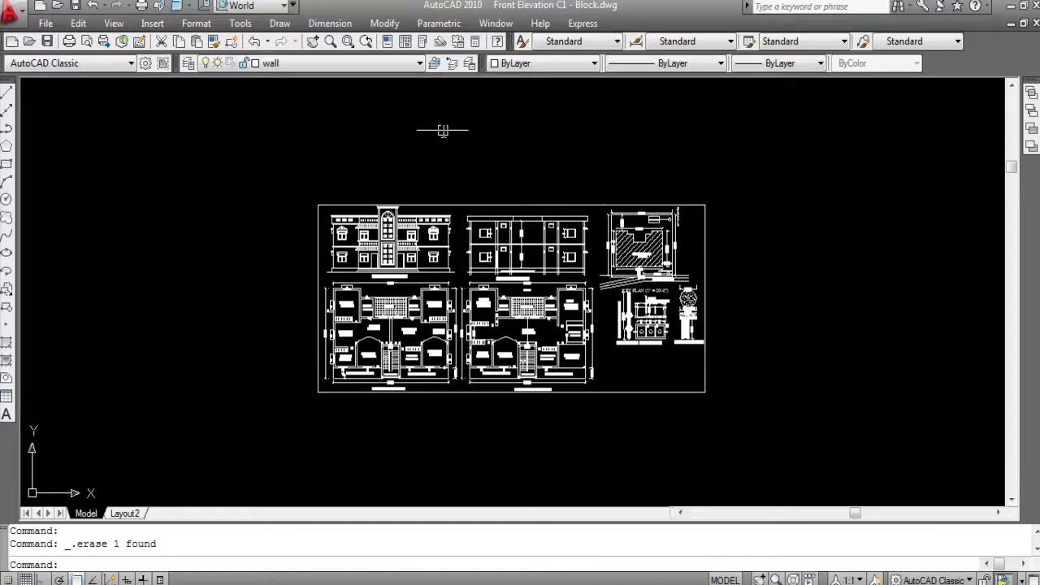
left_click(330, 23)
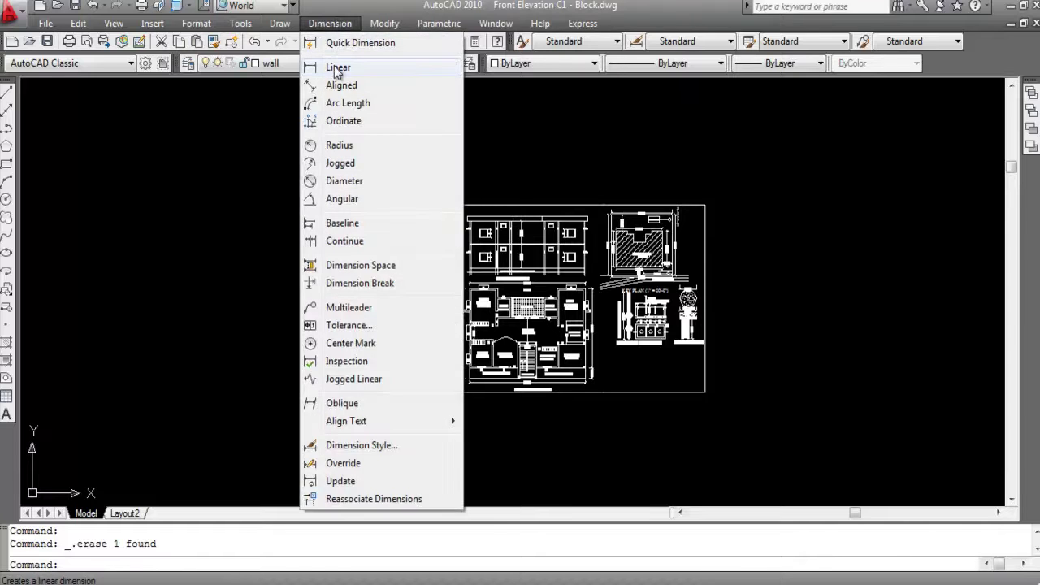
left_click(334, 66)
scroll(493, 221, "up", 10)
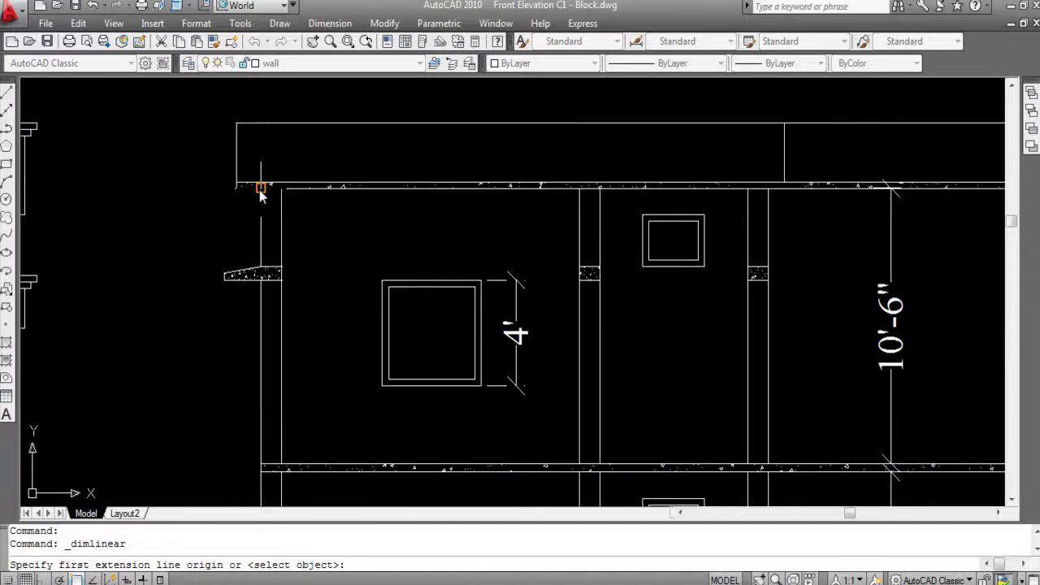
left_click(260, 192)
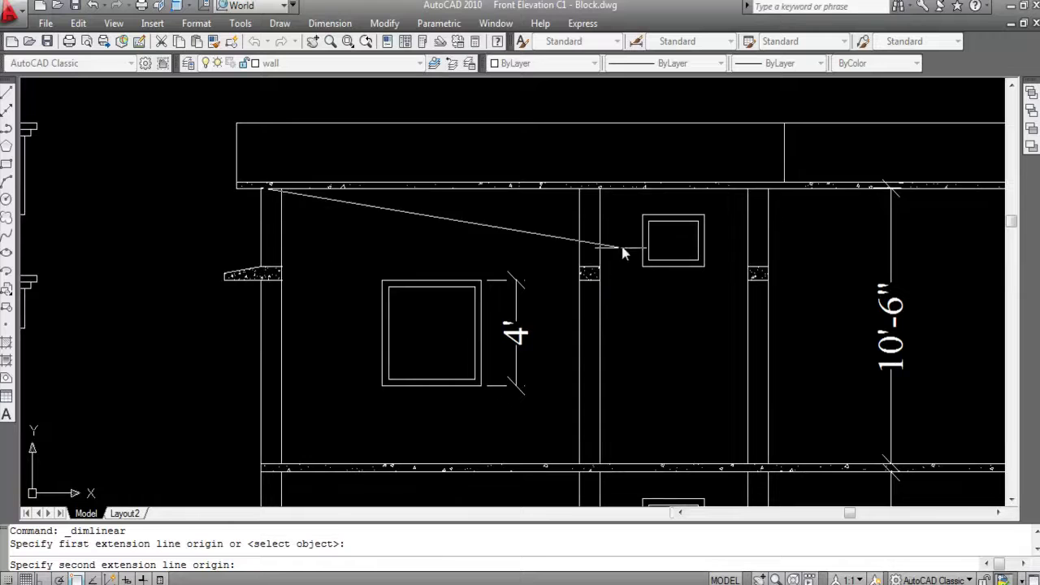
left_click(600, 189)
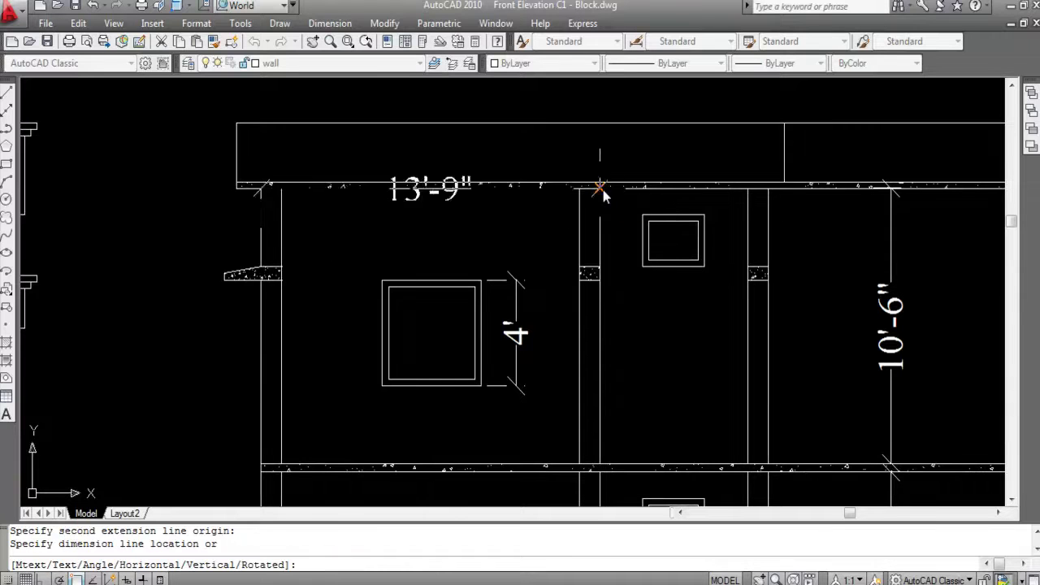
left_click(624, 240)
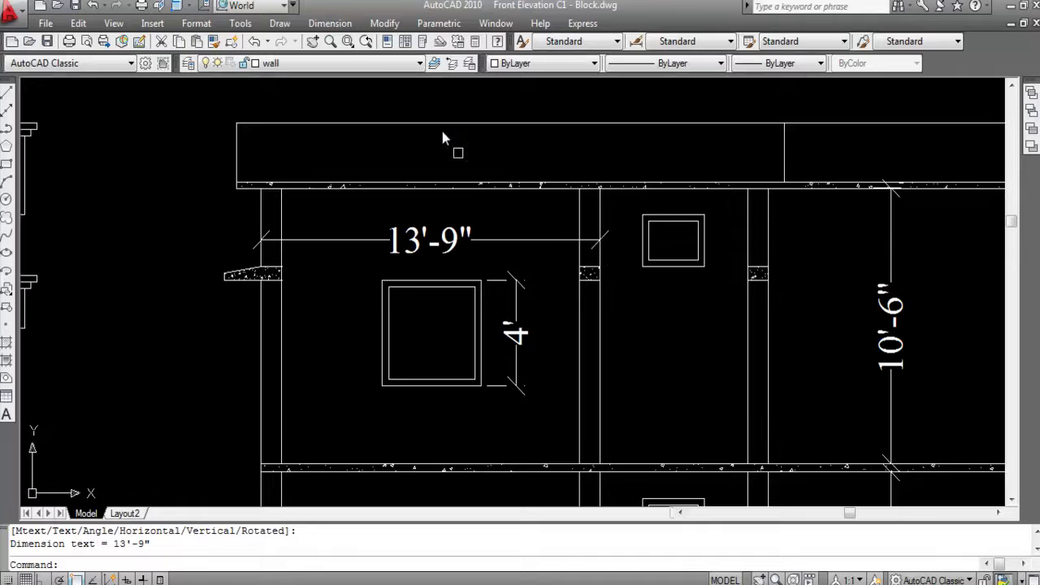
Continue the section's dimension chain to the right faces of the second and third inner walls.
left_click(330, 24)
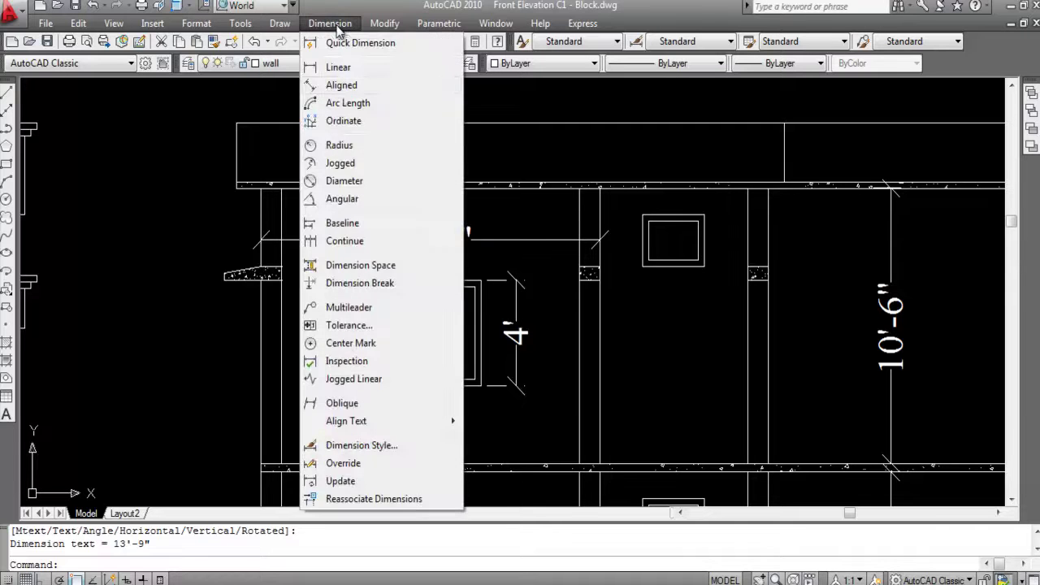
left_click(365, 242)
scroll(697, 322, "down", 3)
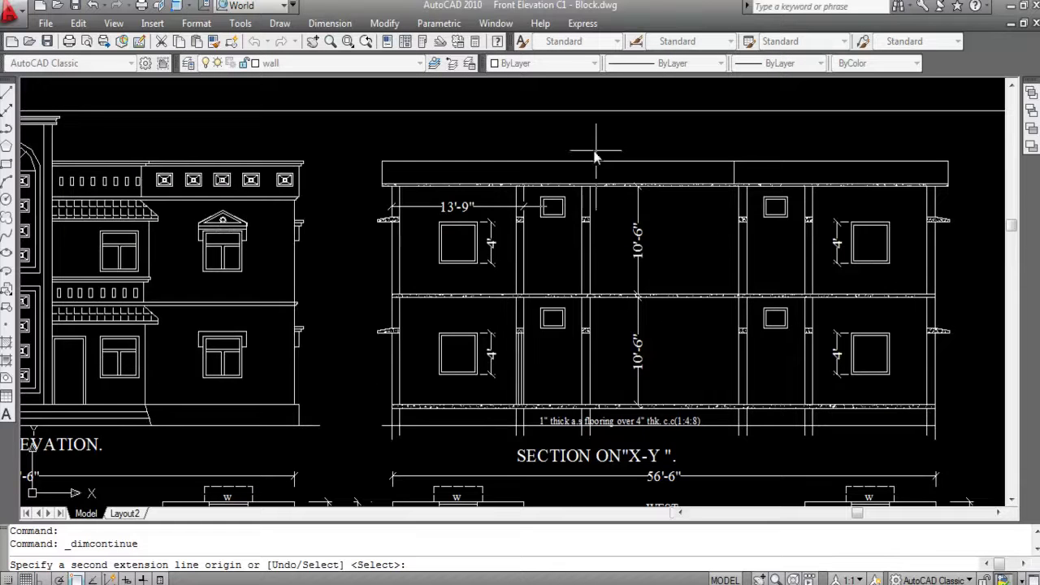
scroll(593, 174, "up", 5)
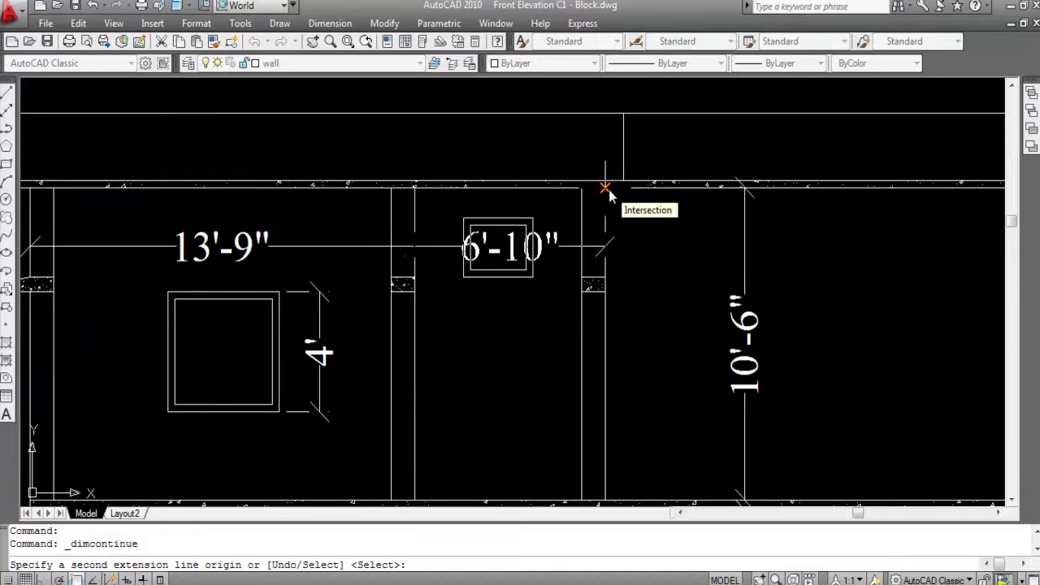
left_click(609, 189)
scroll(743, 269, "down", 3)
scroll(706, 213, "up", 3)
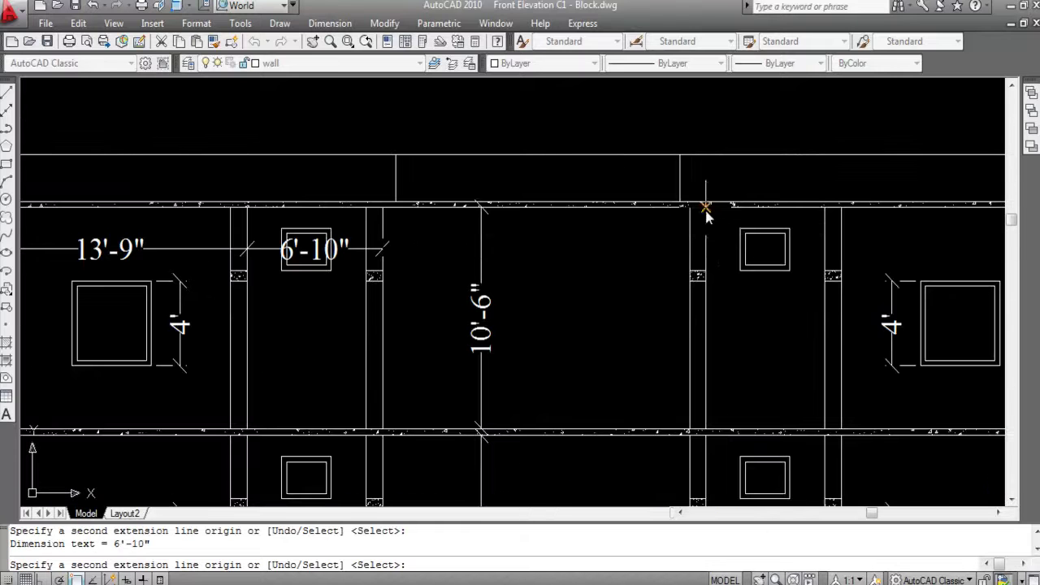
left_click(706, 213)
Continue the chain to the fourth inner wall's right face and the right outer wall's outer face, then end the command.
scroll(798, 274, "down", 5)
scroll(799, 274, "up", 6)
left_click(746, 205)
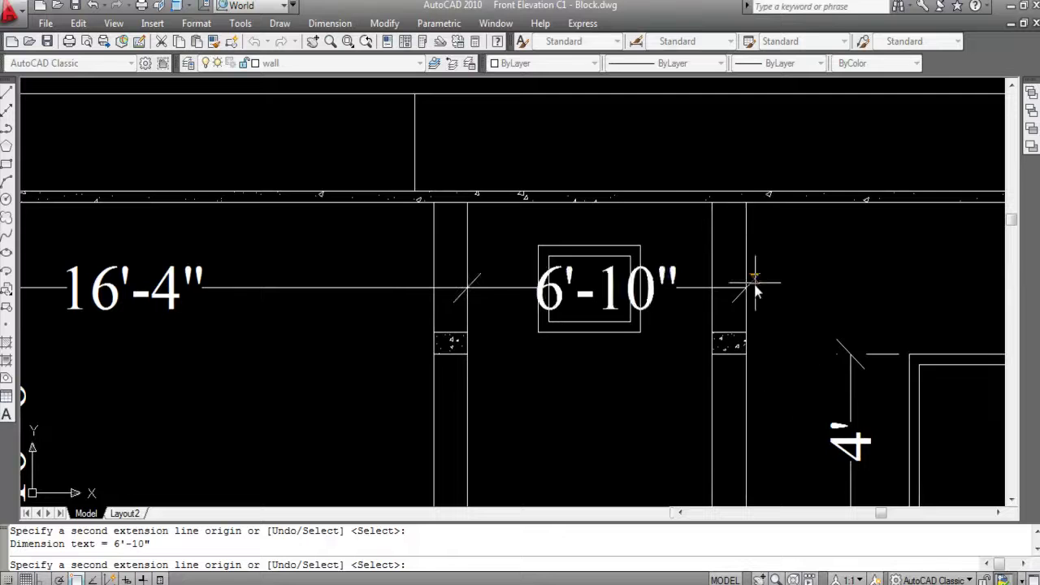
scroll(848, 290, "down", 4)
scroll(854, 248, "up", 4)
left_click(846, 237)
scroll(900, 291, "down", 4)
scroll(902, 294, "down", 4)
scroll(901, 295, "up", 4)
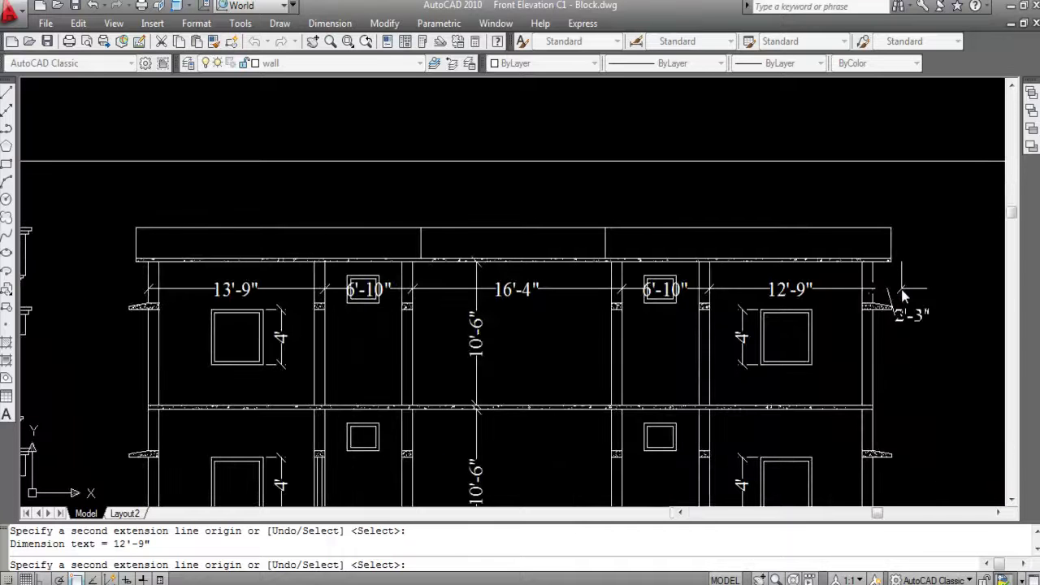
key("Escape")
Check that the chained dimensions are separate objects, then undo the whole group of continued dimensions.
left_click(782, 296)
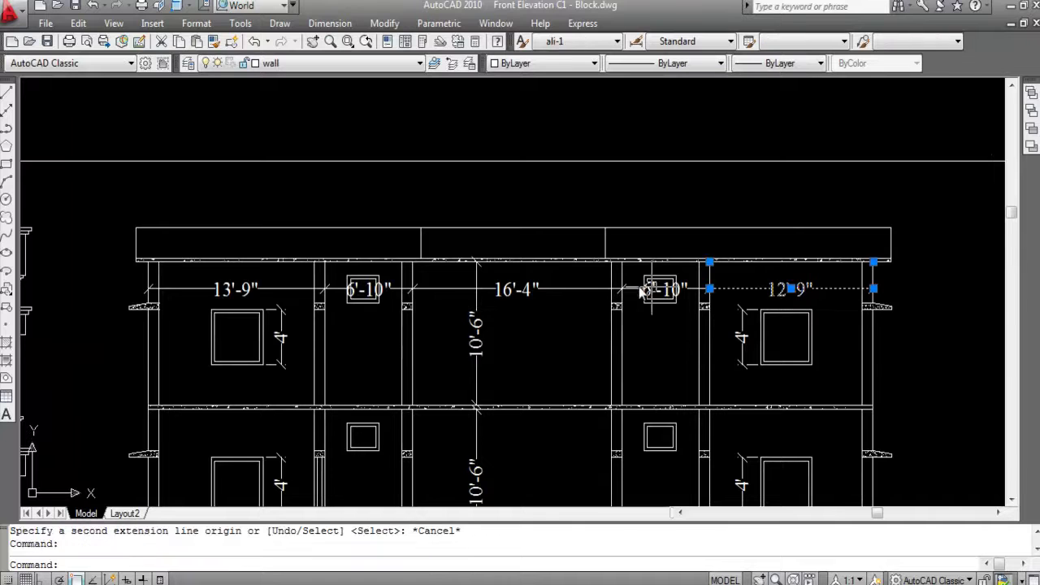
left_click(564, 290)
scroll(620, 297, "up", 2)
key("Escape")
key("ctrl+z")
key("ctrl+z")
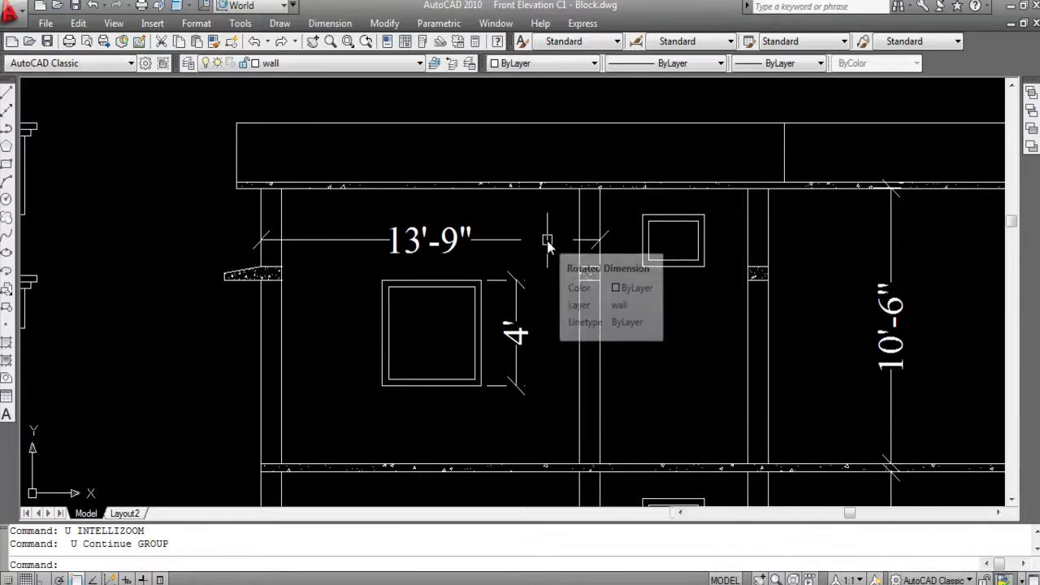
key("Escape")
key("Escape")
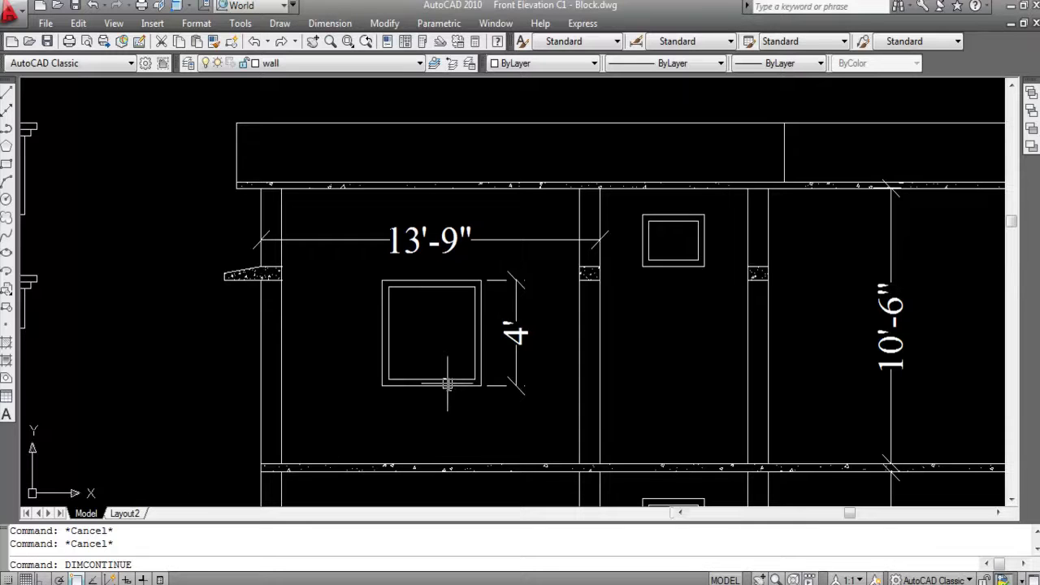
Run DIMCONTINUE from the first bay's dimension, extending the chain over the first narrow bay and the wide central bay.
key("Escape")
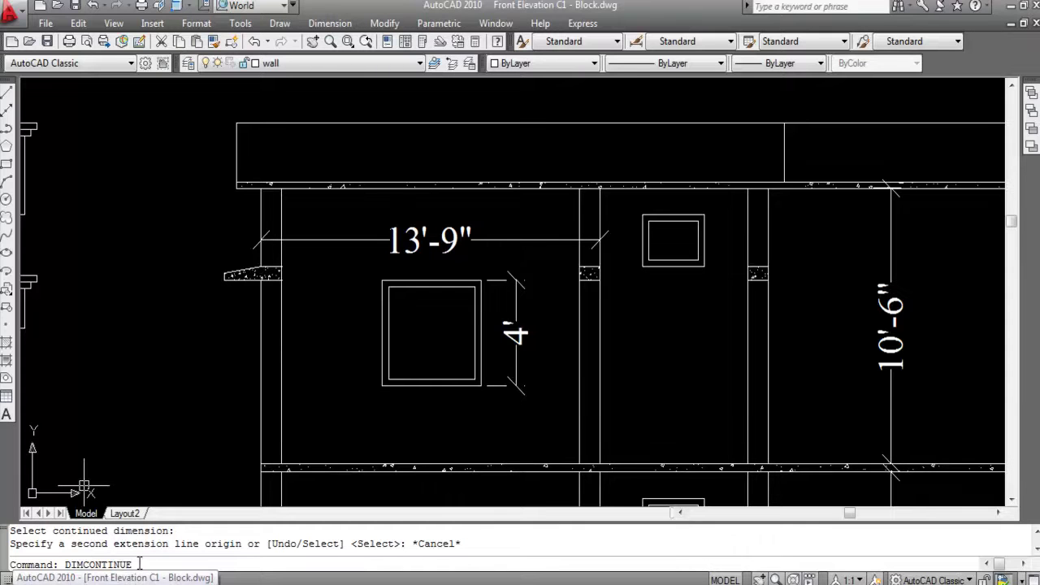
key("Return")
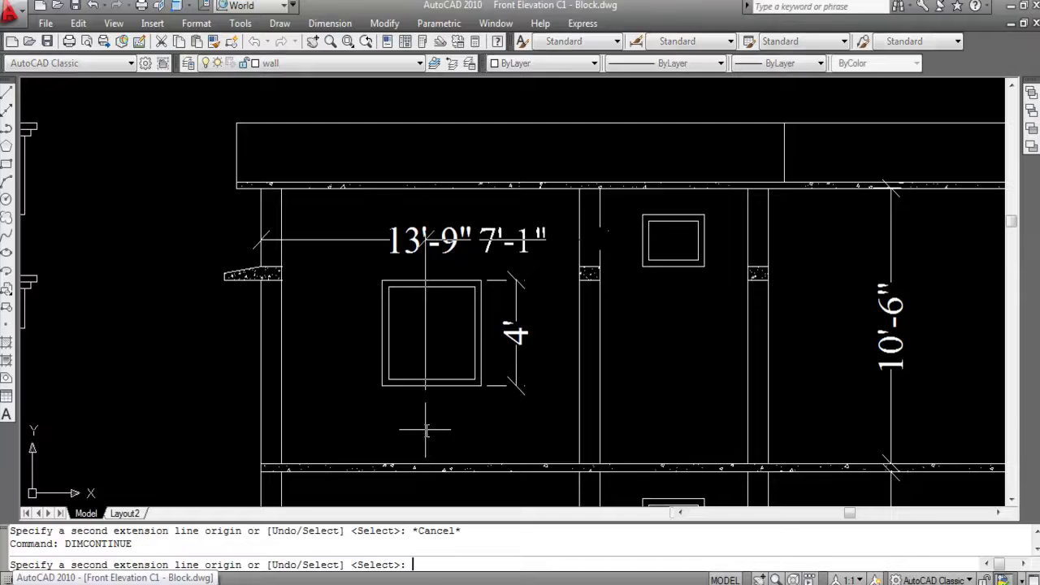
scroll(599, 251, "down", 5)
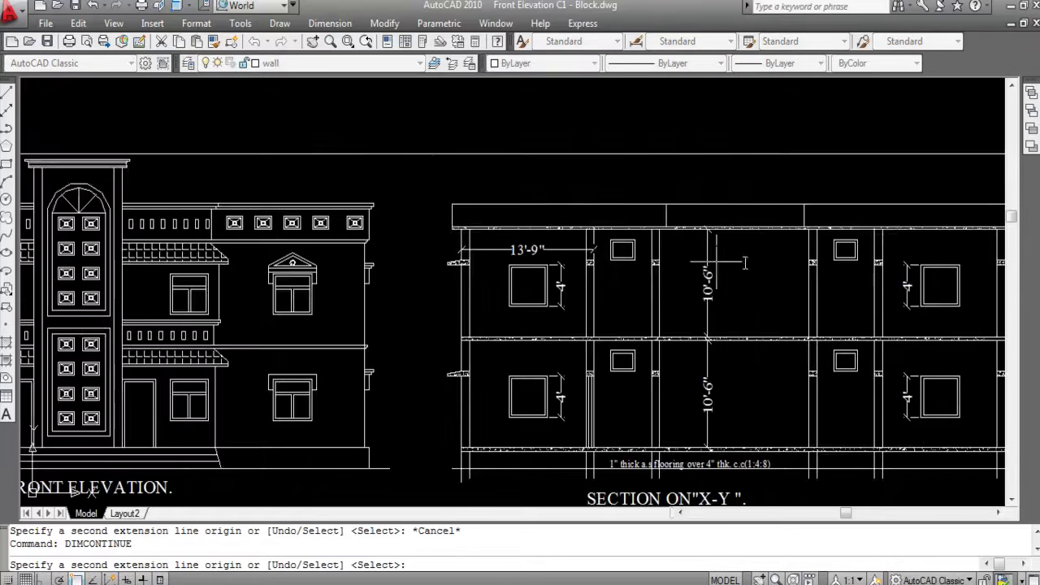
scroll(662, 241, "up", 5)
left_click(658, 245)
left_click(658, 245)
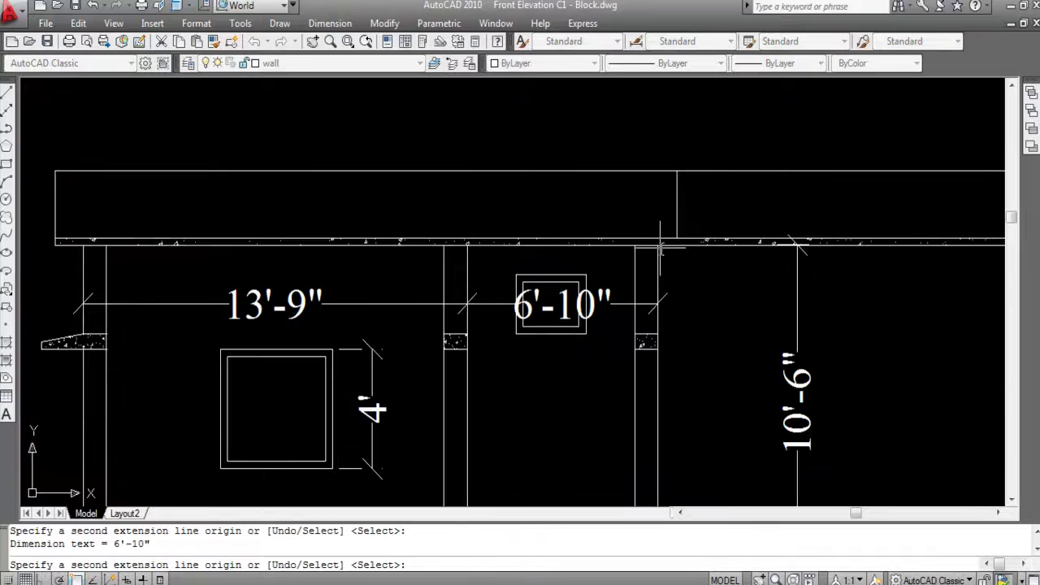
scroll(556, 307, "down", 5)
scroll(771, 284, "up", 5)
left_click(745, 283)
Continue the chain to the fourth inner wall's right face and the right outer wall's outer face, and end DIMCONTINUE.
scroll(528, 304, "down", 5)
scroll(752, 302, "up", 5)
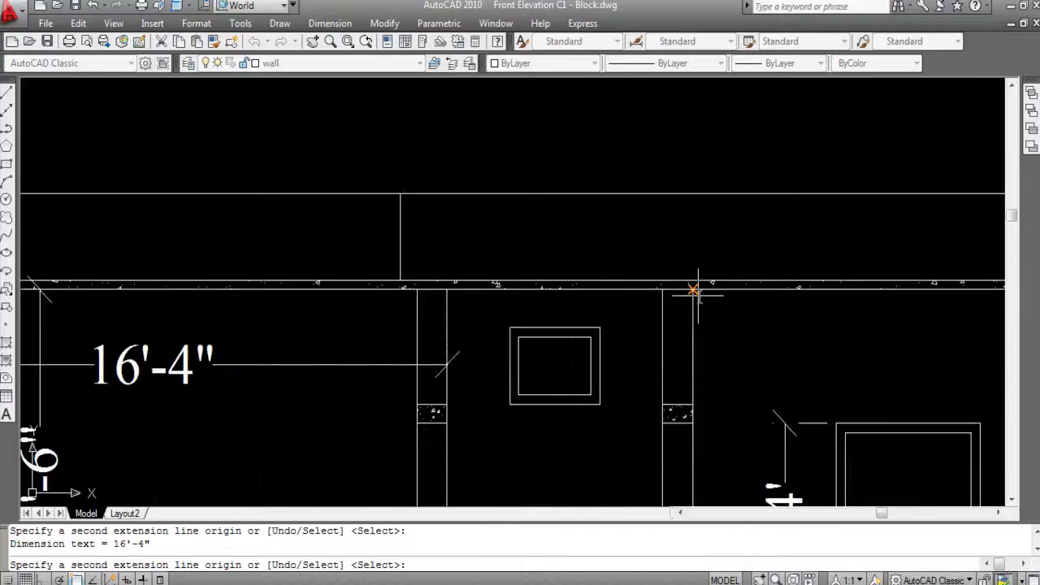
left_click(695, 290)
scroll(690, 290, "down", 5)
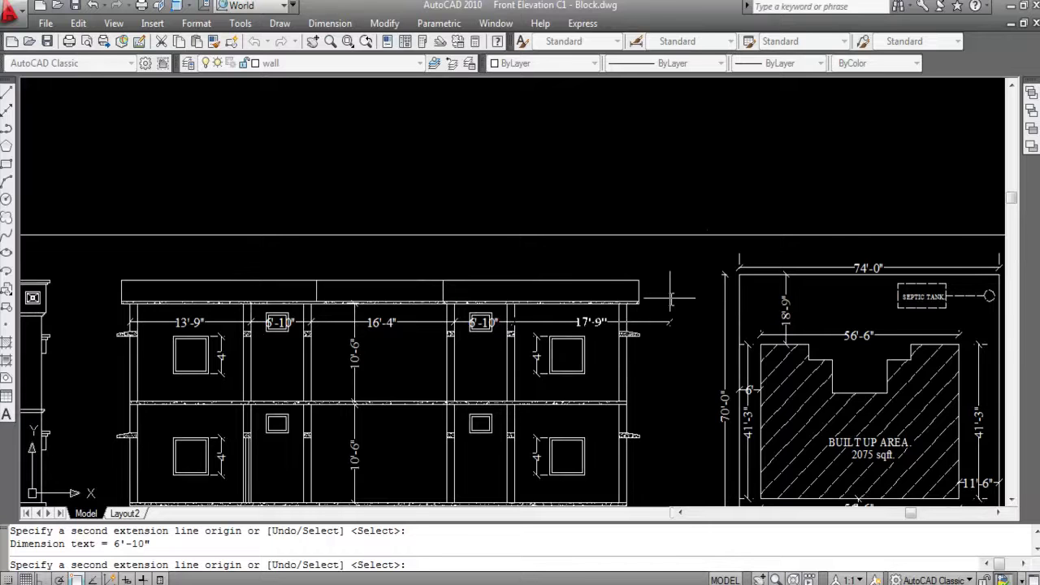
scroll(630, 296, "up", 4)
left_click(626, 302)
scroll(746, 355, "down", 3)
scroll(745, 355, "down", 3)
scroll(722, 359, "up", 4)
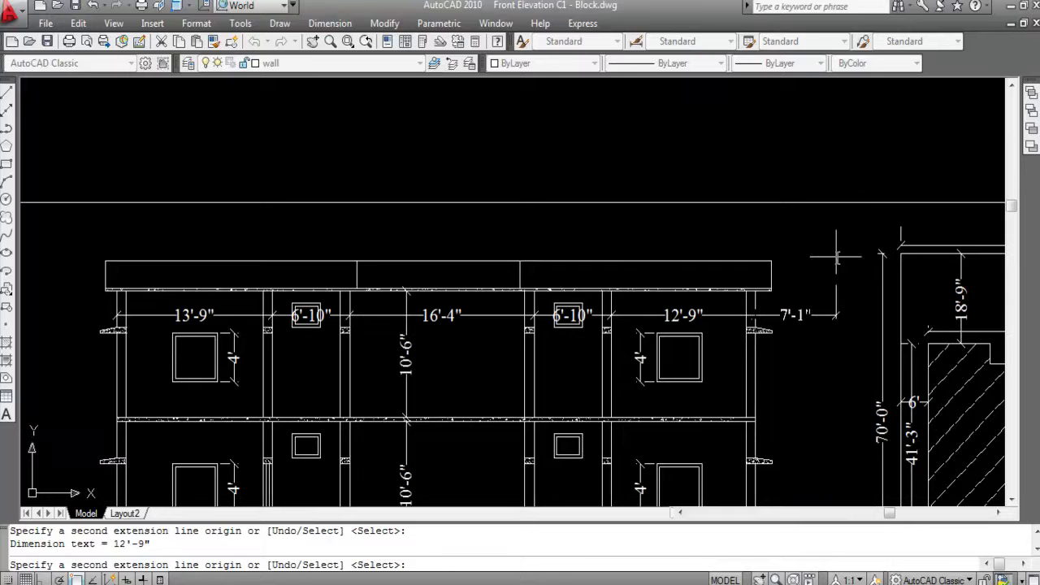
scroll(812, 302, "down", 5)
scroll(958, 299, "up", 4)
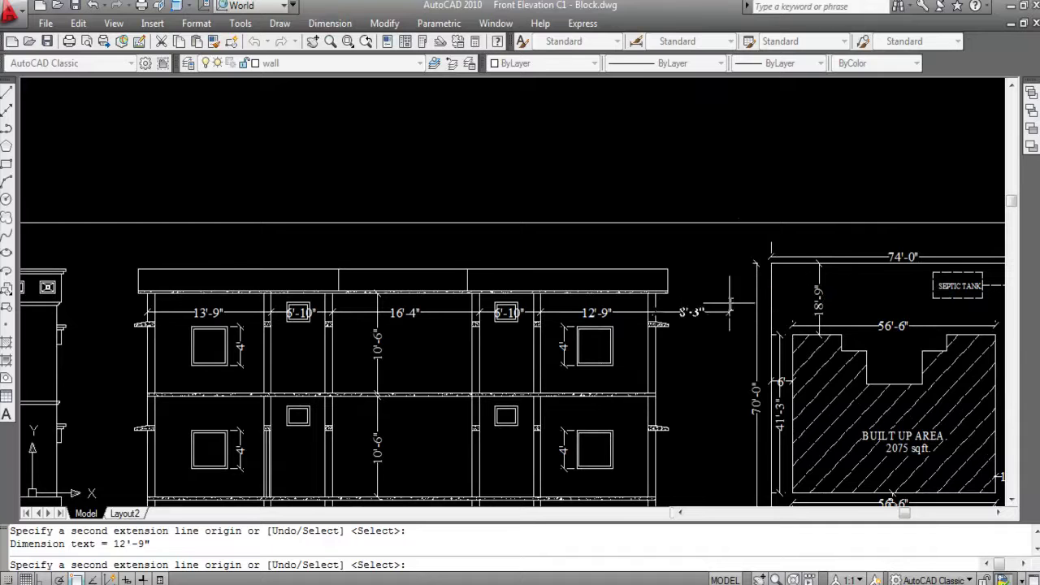
key("Escape")
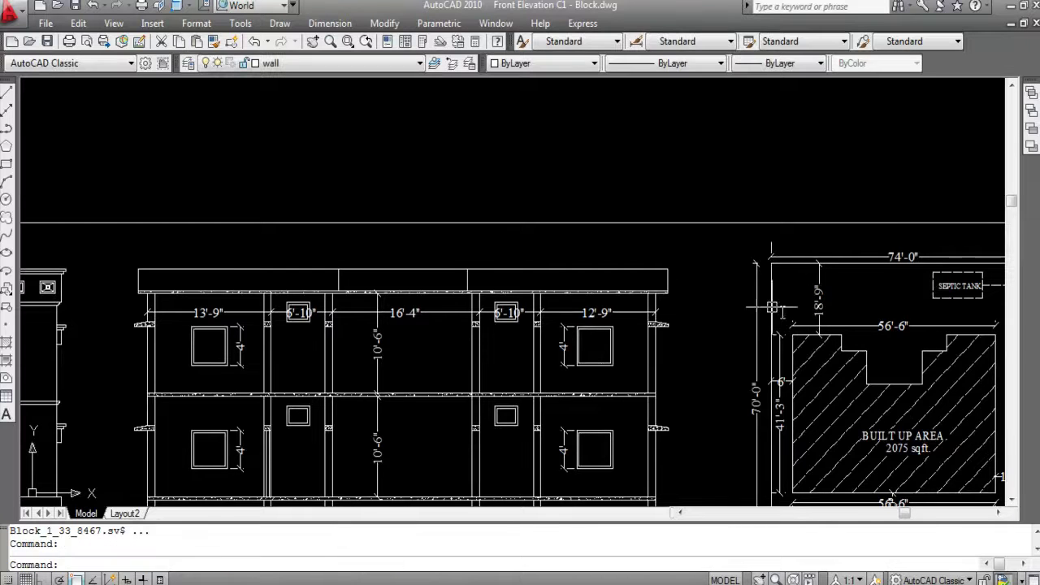
Switch to the open FLOOR PLAN (A BLOCK) drawing.
scroll(760, 304, "down", 2)
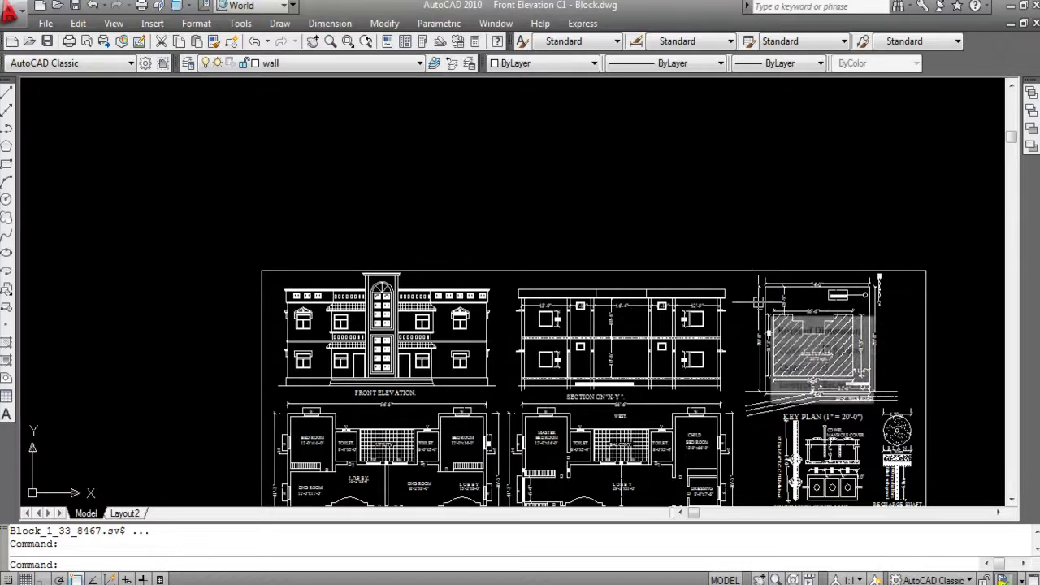
scroll(694, 309, "up", 2)
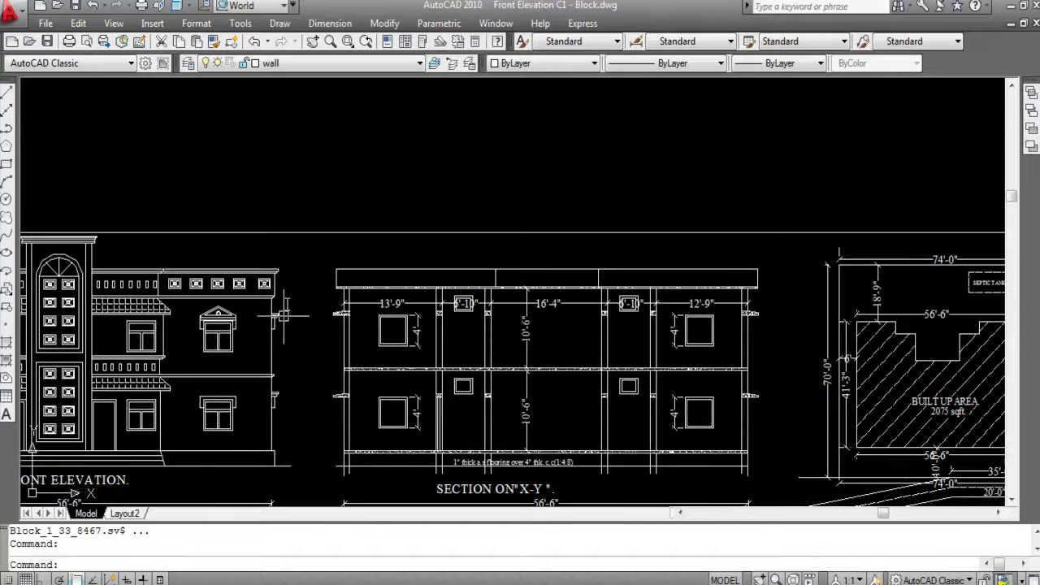
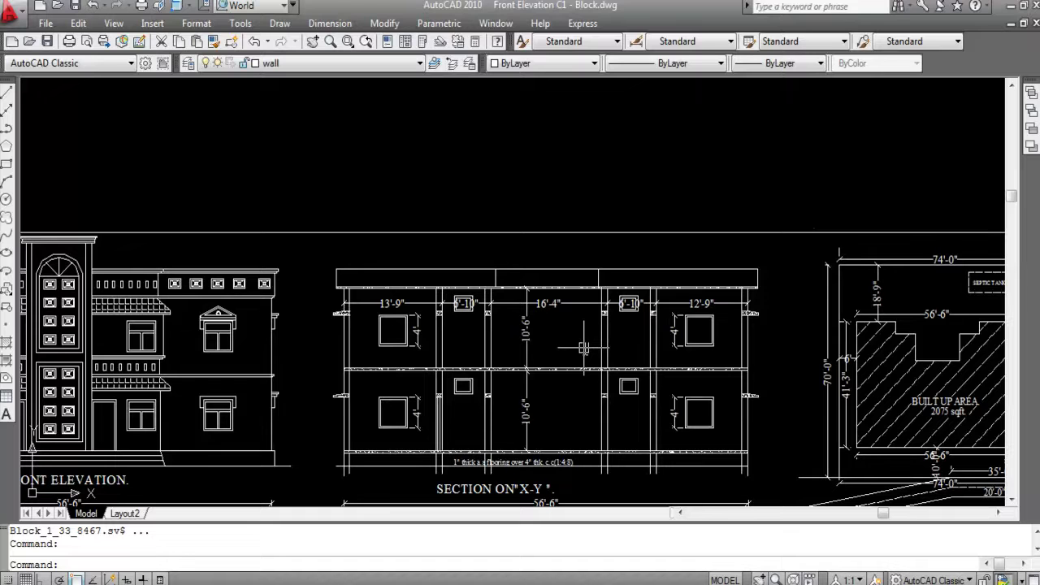
scroll(584, 348, "up", 1)
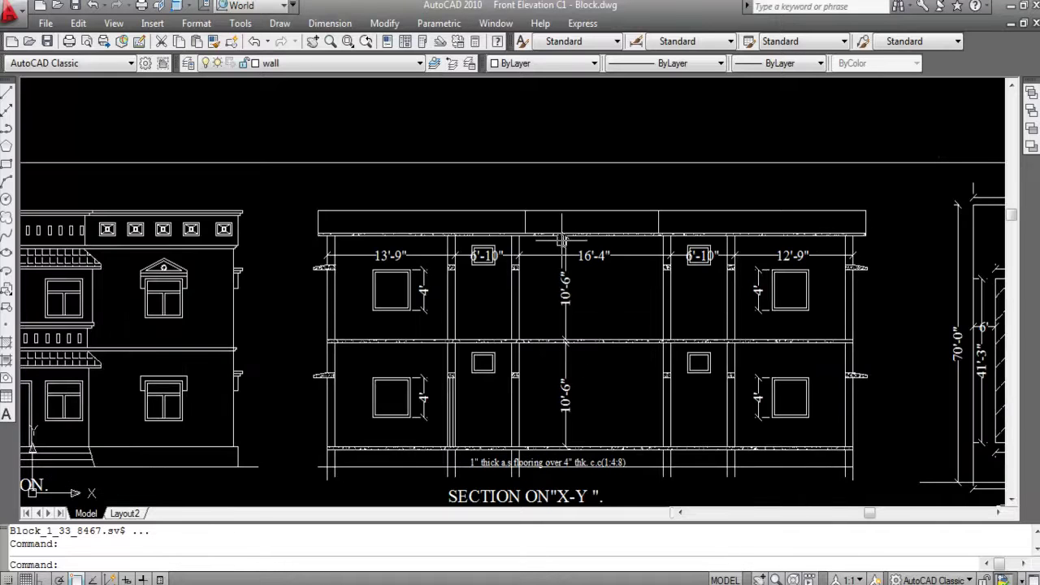
left_click(496, 24)
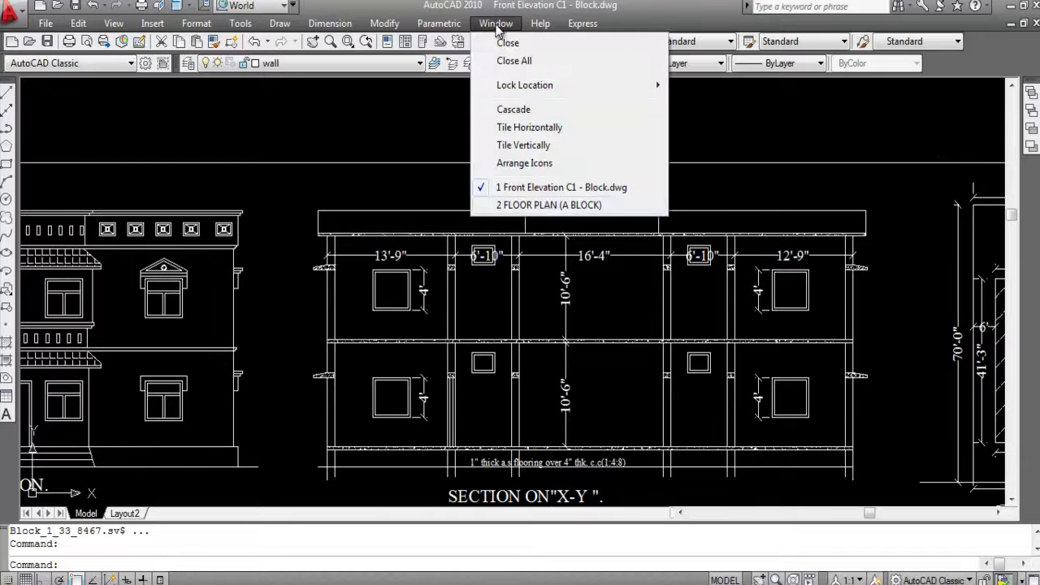
left_click(545, 205)
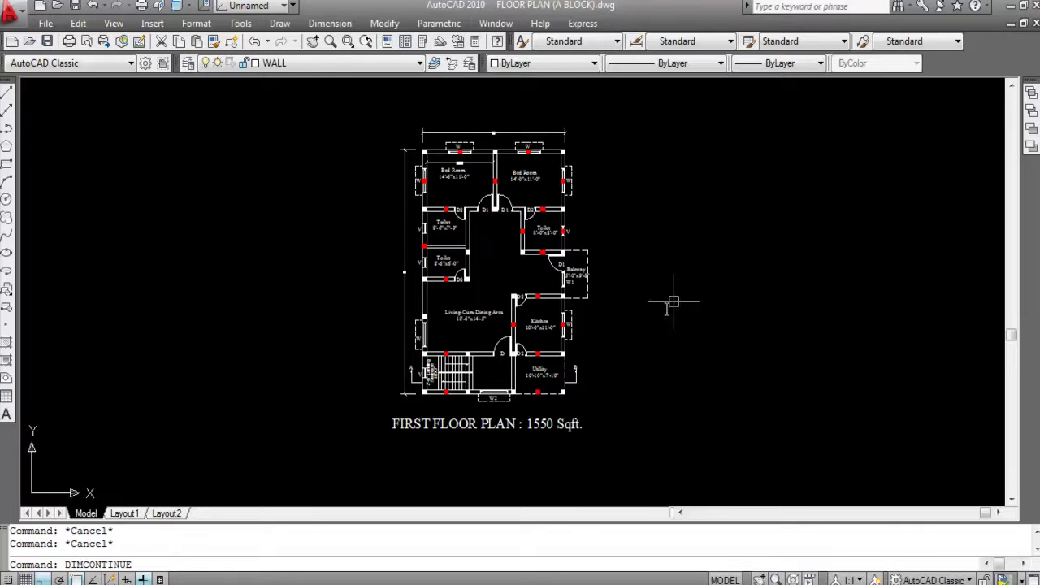
Run DIMCONTINUE from the 14'-6" bedroom dimension to the inner face of the second bedroom's right wall.
key("Return")
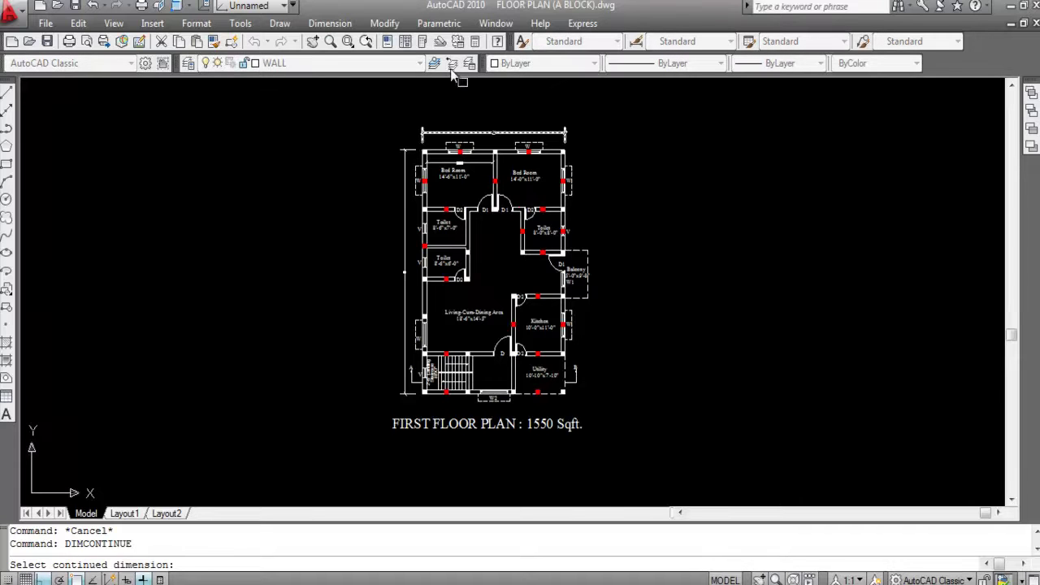
scroll(495, 167, "up", 5)
scroll(514, 183, "down", 3)
scroll(406, 179, "up", 3)
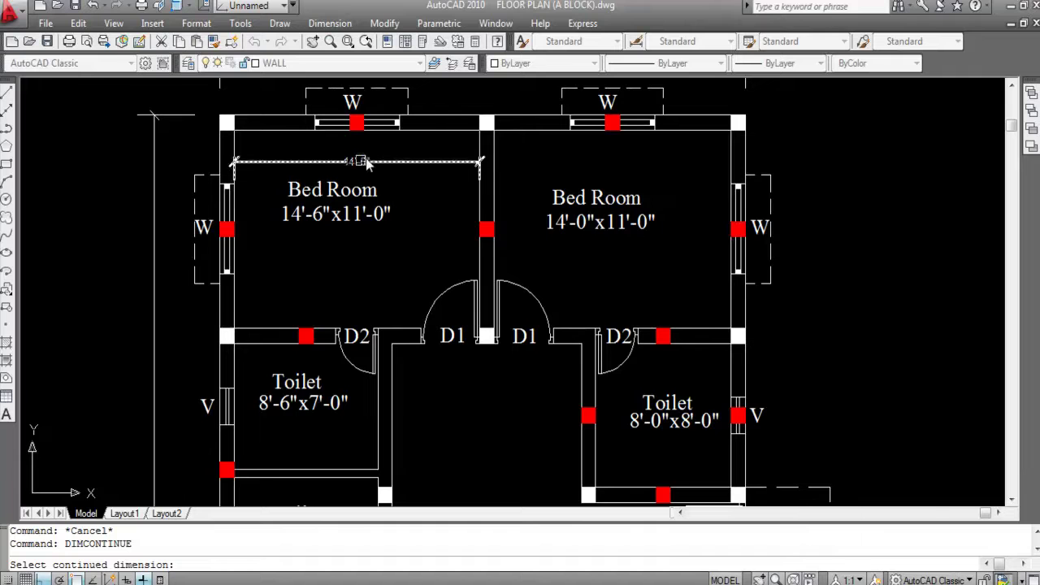
left_click(445, 165)
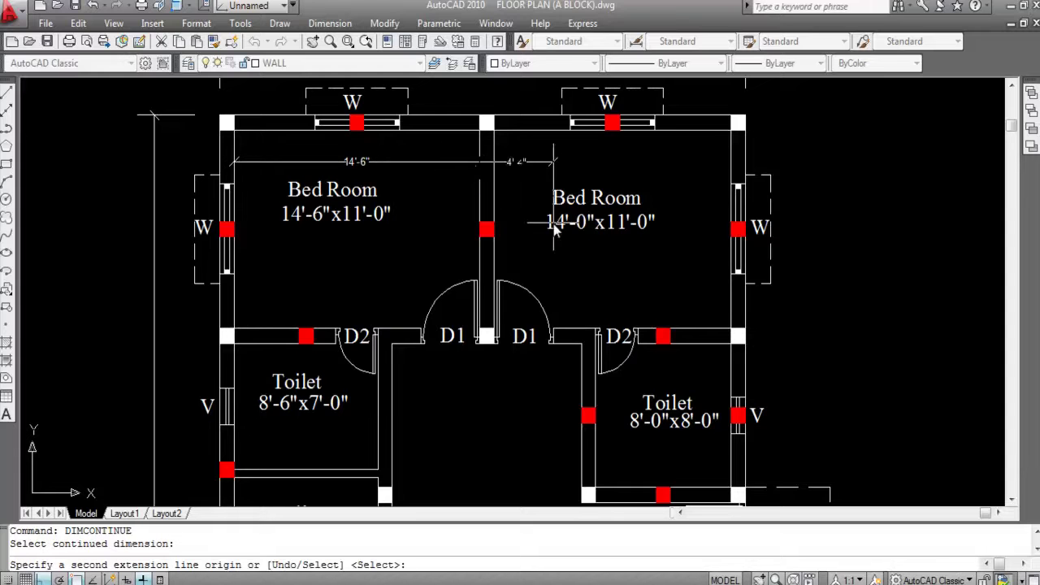
scroll(750, 133, "up", 3)
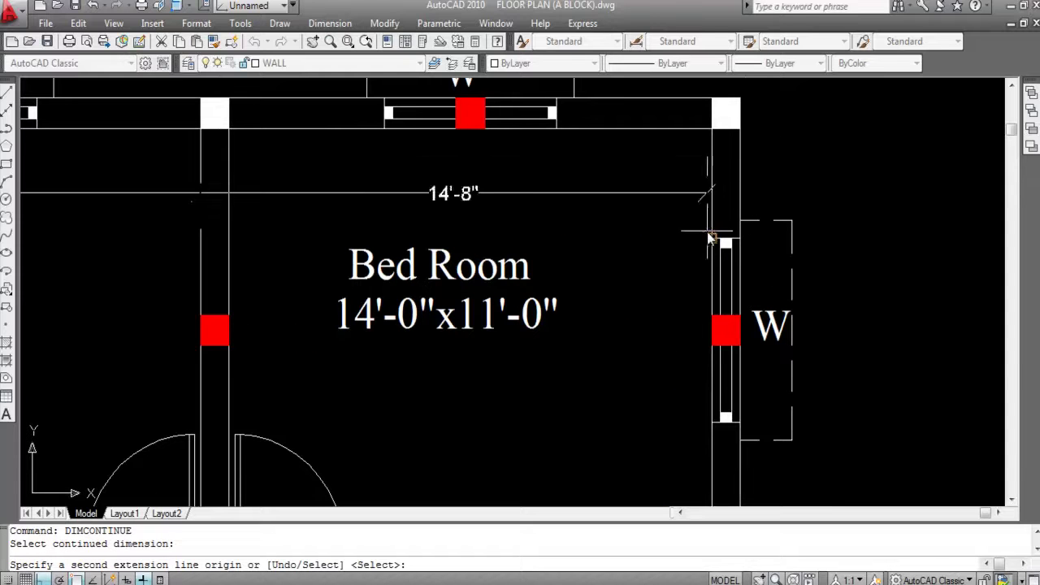
left_click(712, 129)
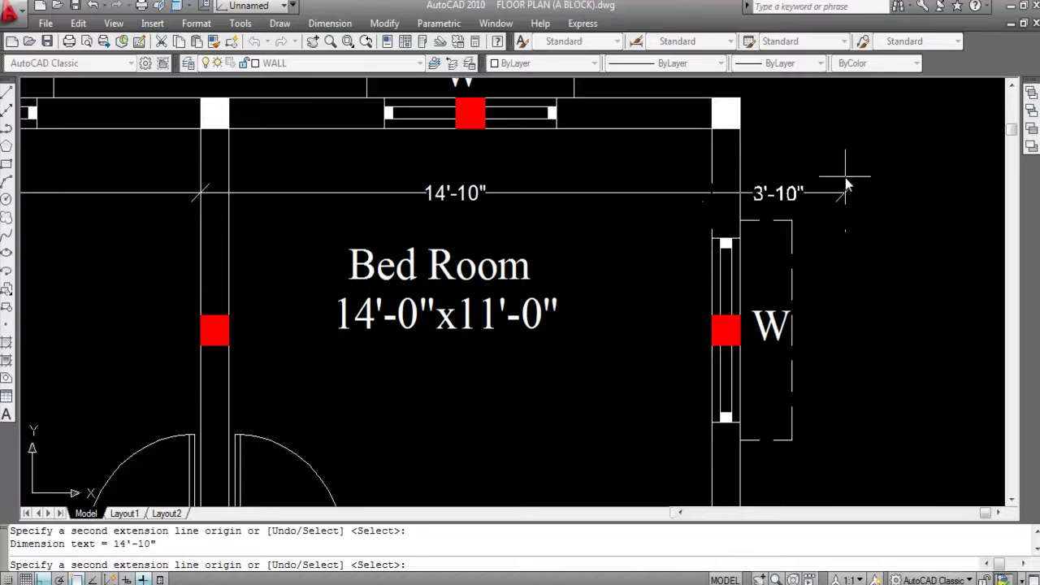
Continue the dimension across the right outer wall's thickness and take it back with the command's Undo option.
left_click(741, 130)
scroll(812, 155, "down", 5)
scroll(736, 156, "up", 4)
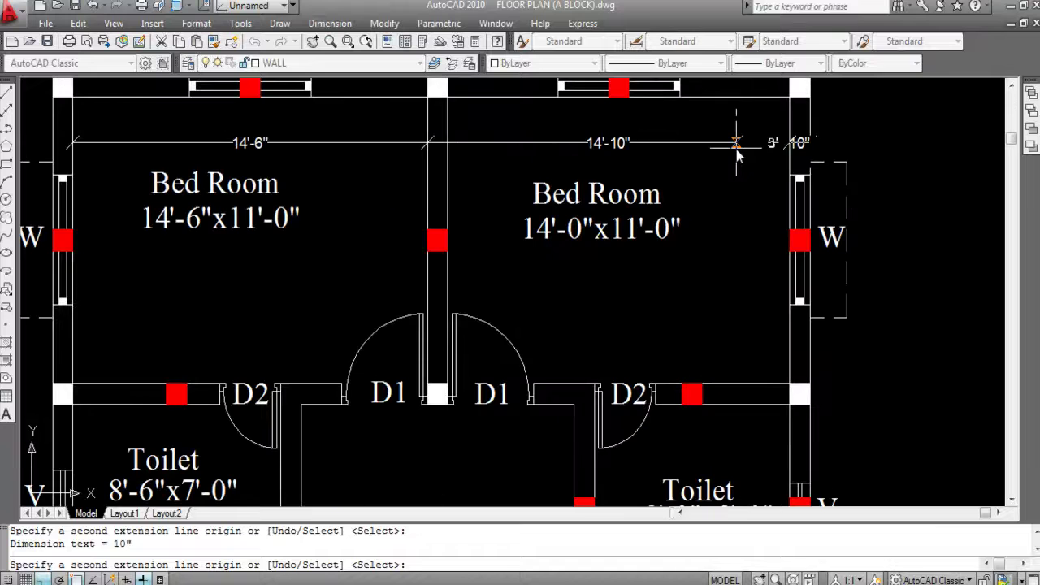
type("U")
key("Return")
End DIMCONTINUE and delete the continued dimension across the second bedroom.
scroll(737, 156, "up", 2)
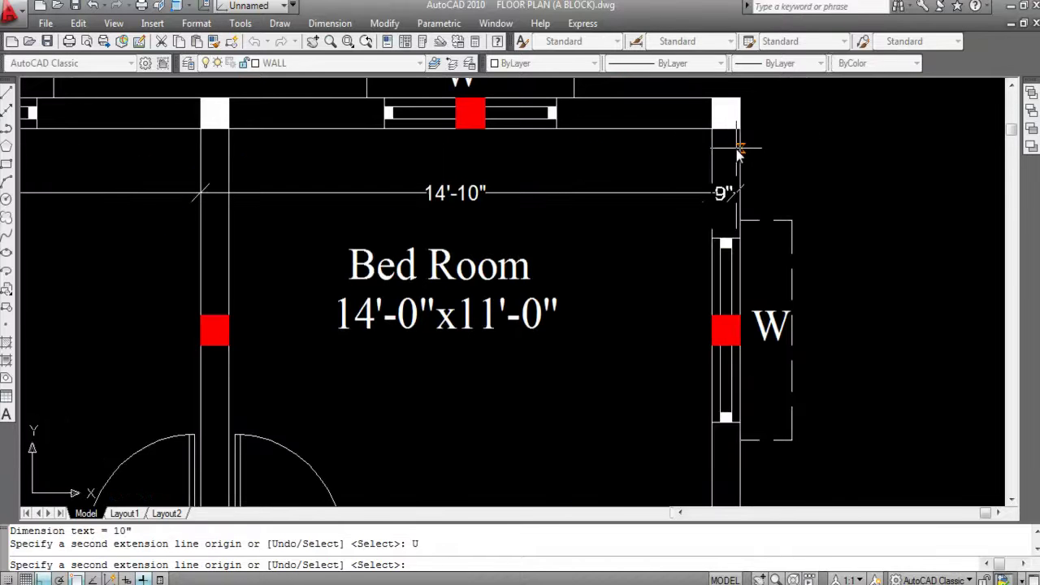
key("Escape")
scroll(796, 167, "down", 3)
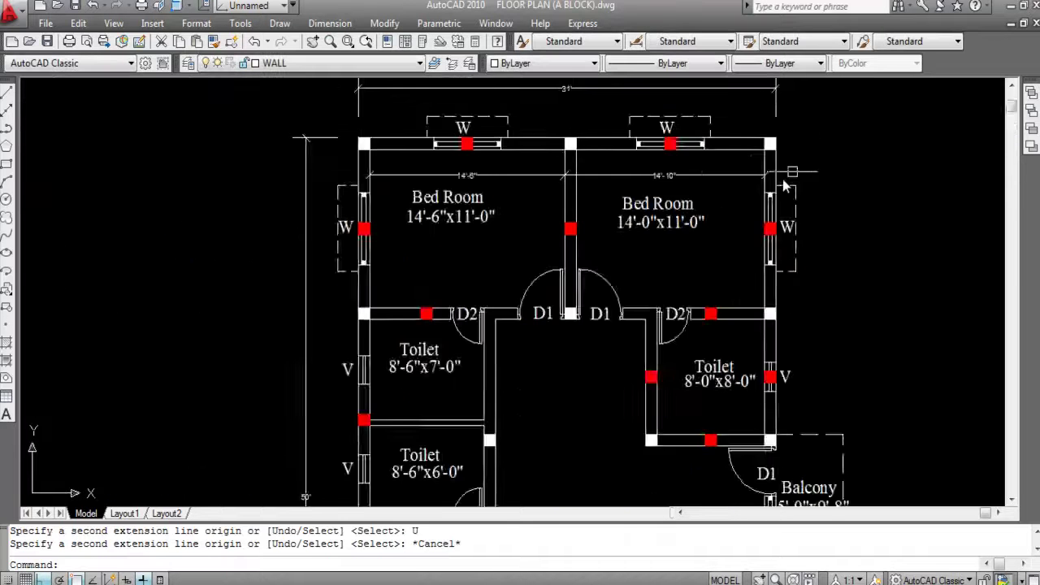
scroll(641, 195, "up", 2)
left_click(668, 156)
key("Delete")
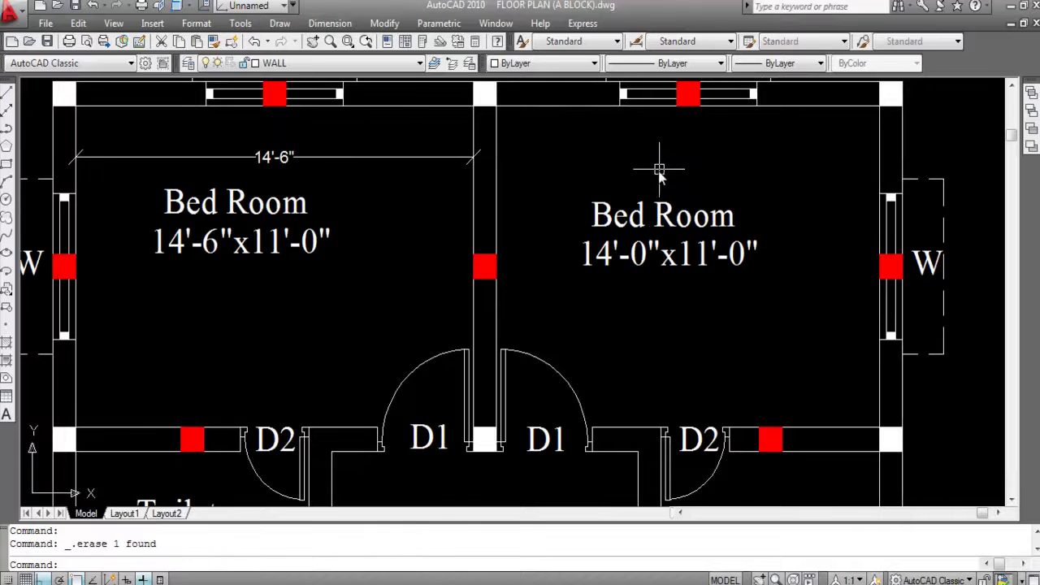
scroll(668, 157, "down", 1)
scroll(592, 179, "down", 2)
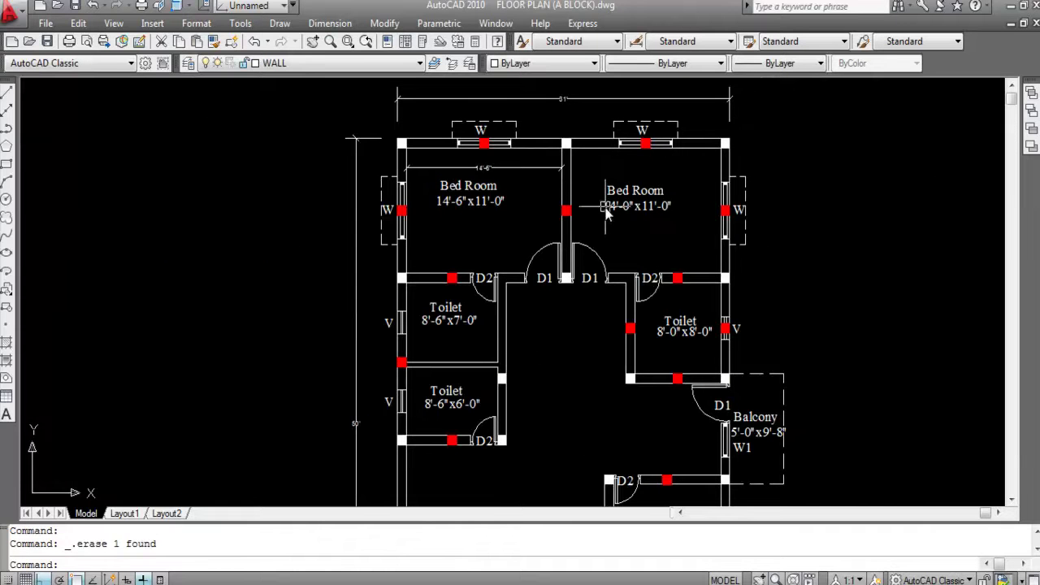
key("Escape")
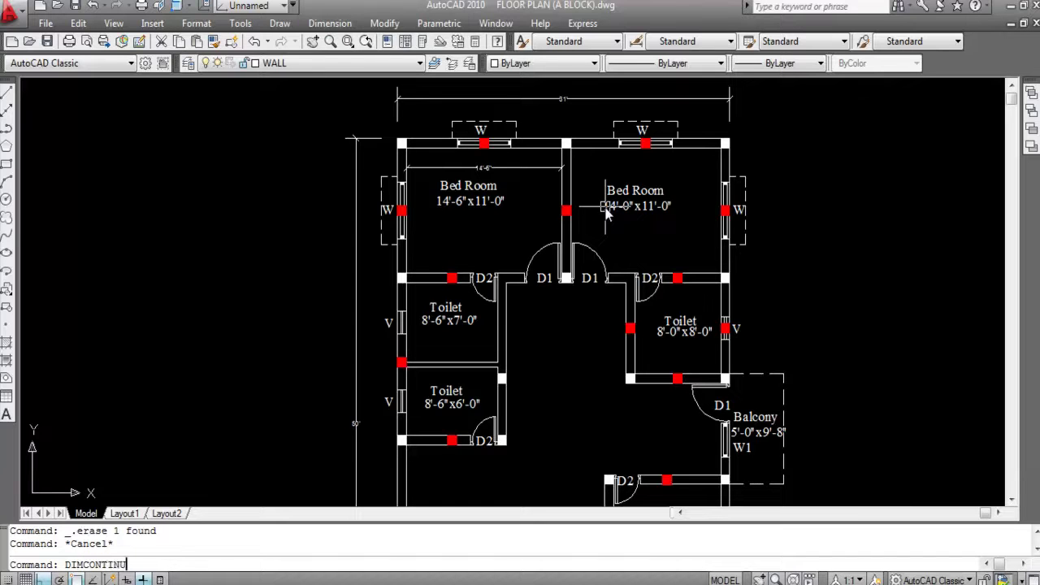
key("Return")
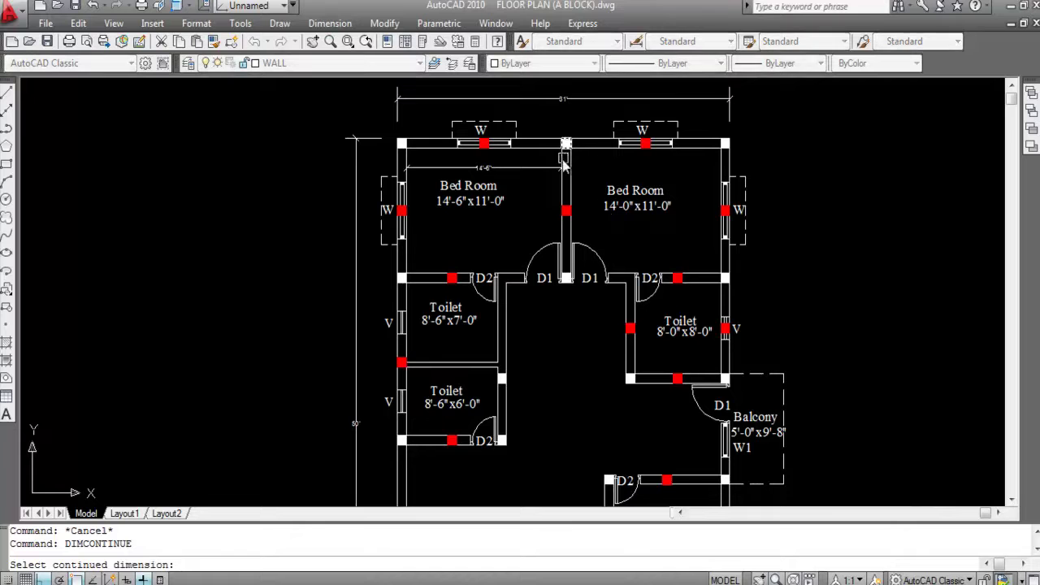
left_click(527, 169)
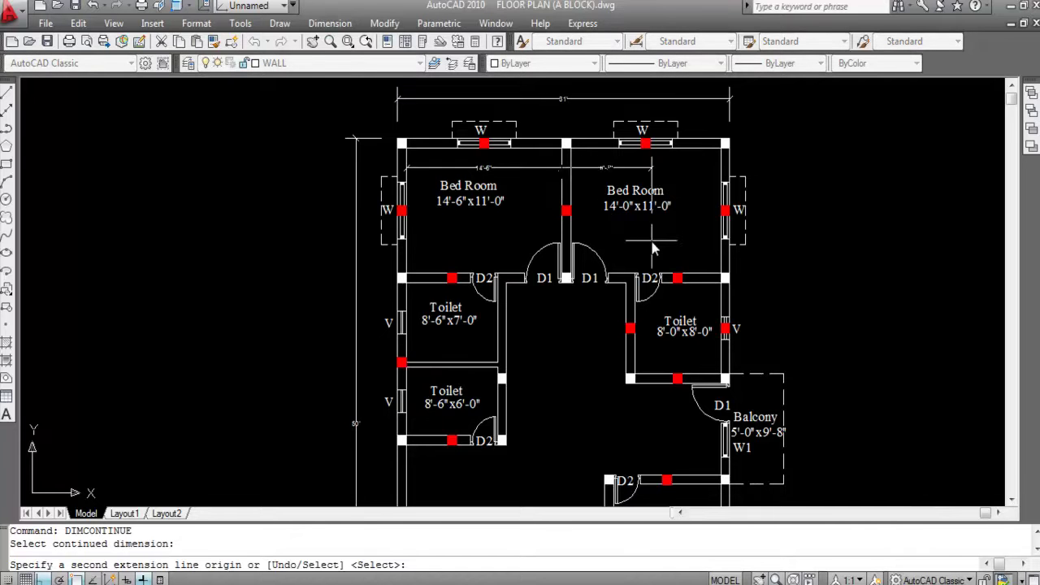
scroll(656, 159, "up", 3)
key("Escape")
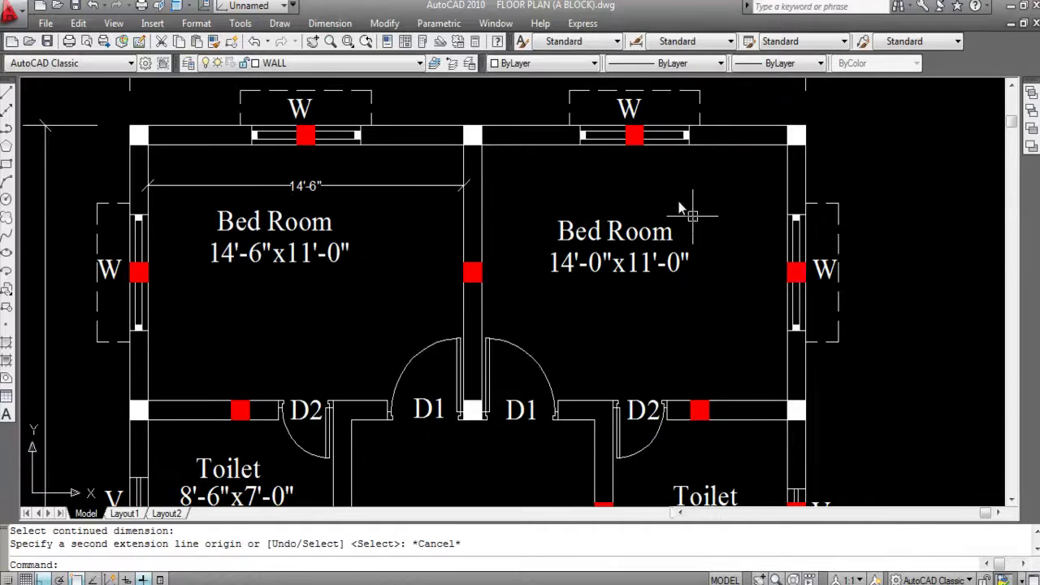
Switch back to the Front Elevation C1 - Block.dwg drawing and view the whole sheet.
scroll(690, 175, "down", 5)
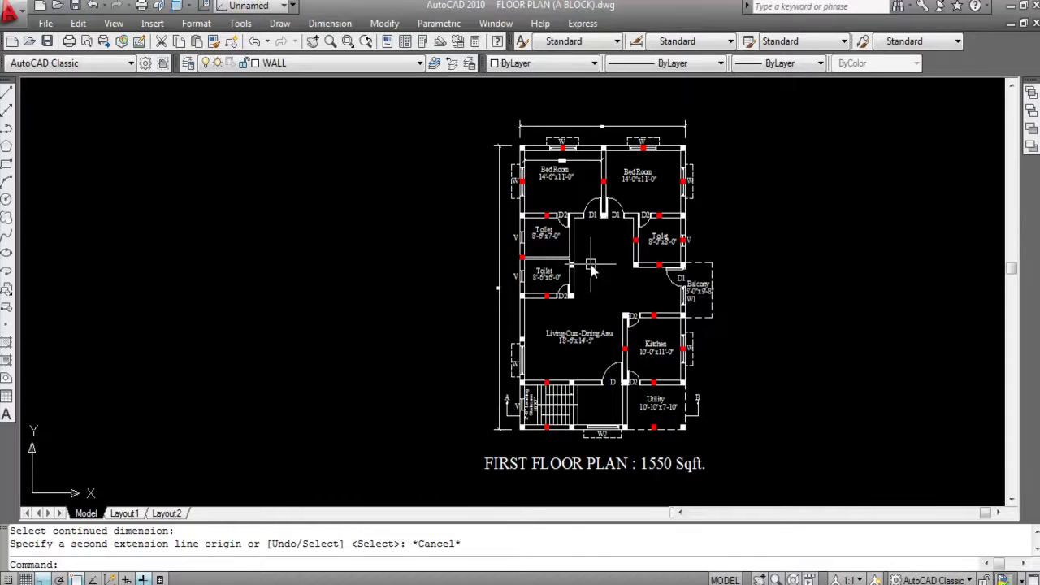
left_click(495, 22)
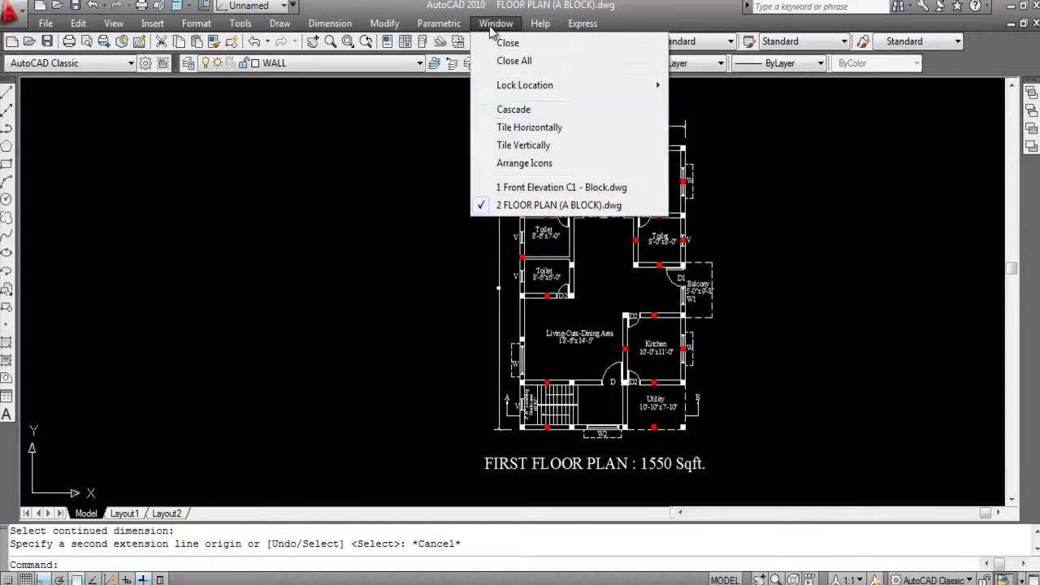
left_click(519, 189)
scroll(492, 146, "down", 5)
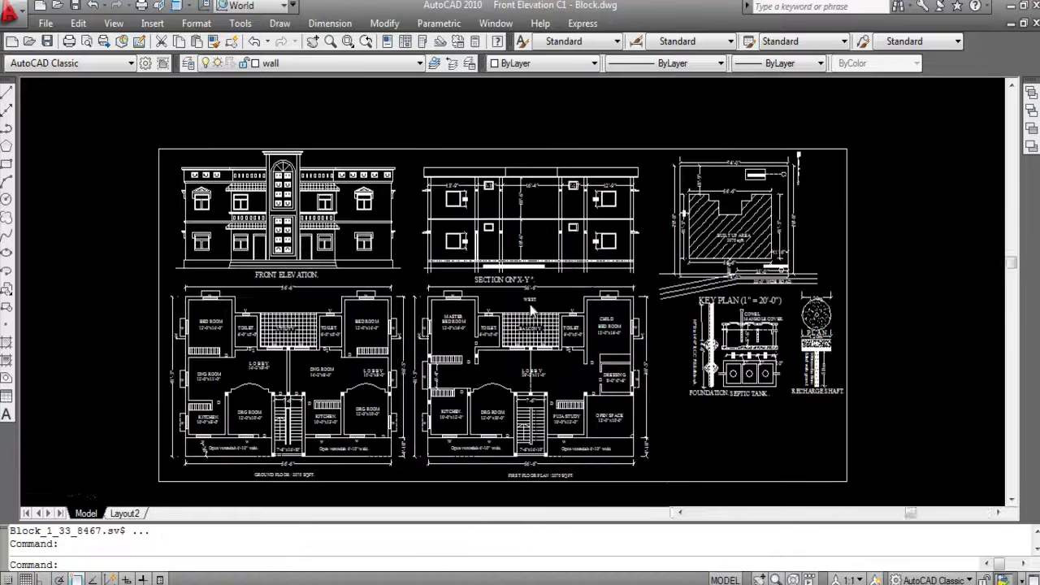
scroll(531, 305, "up", 3)
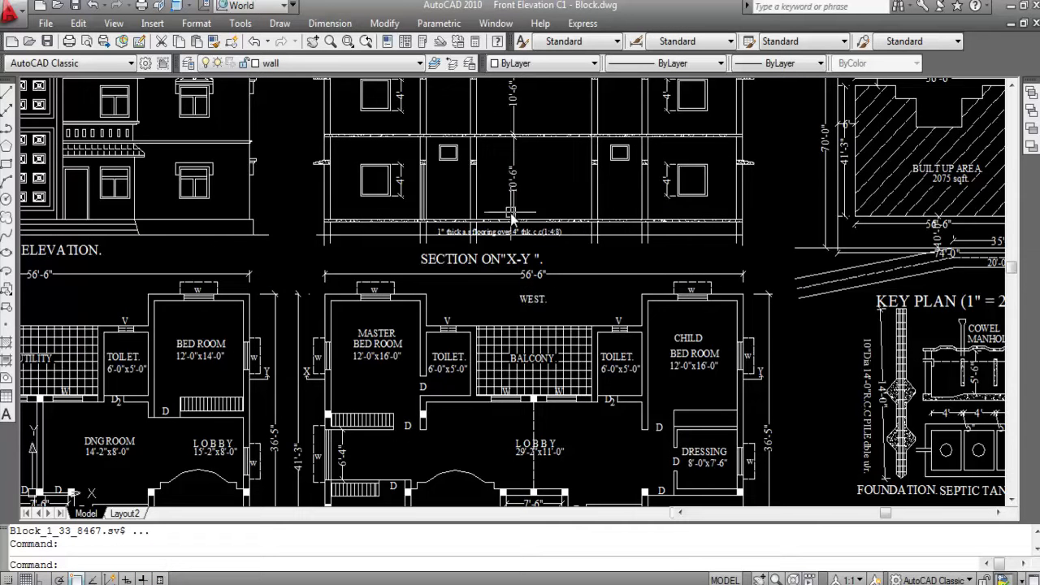
scroll(510, 216, "down", 2)
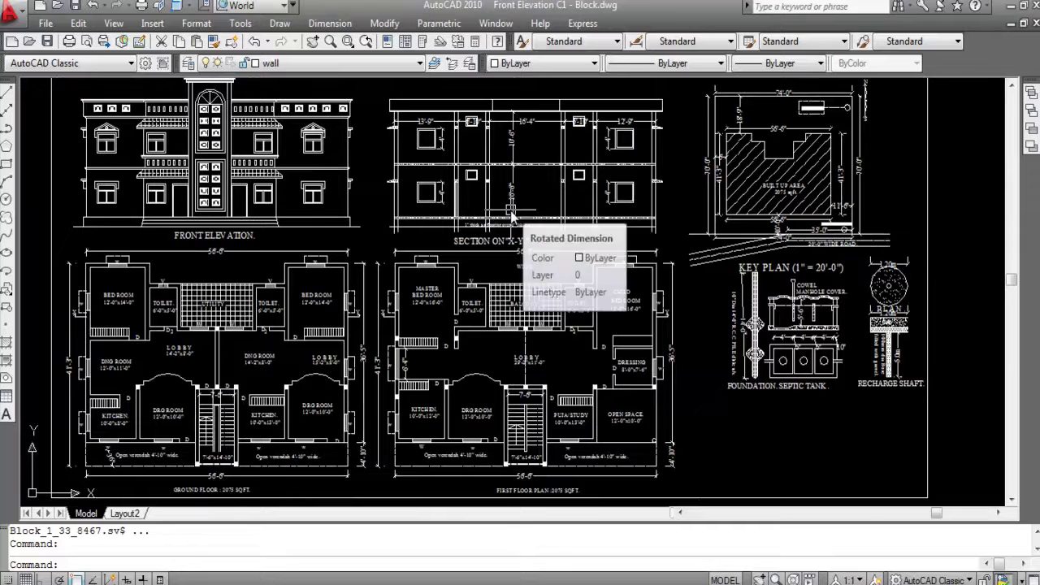
Measure the ground floor plan diagonally with DIST, from its upper-left outer corner to the verandah's lower-right corner.
scroll(510, 216, "down", 4)
scroll(395, 274, "up", 2)
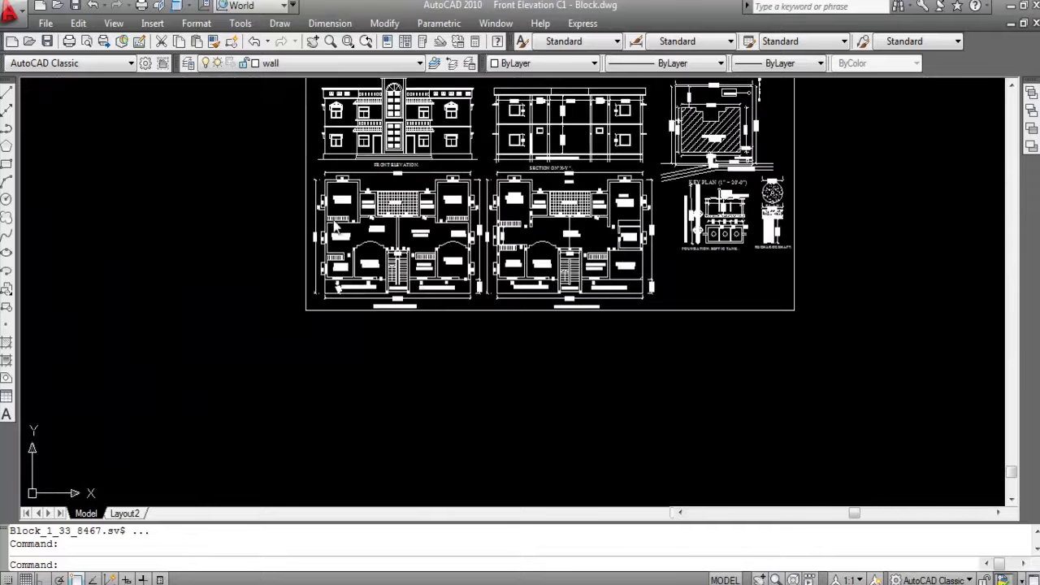
scroll(337, 219, "up", 2)
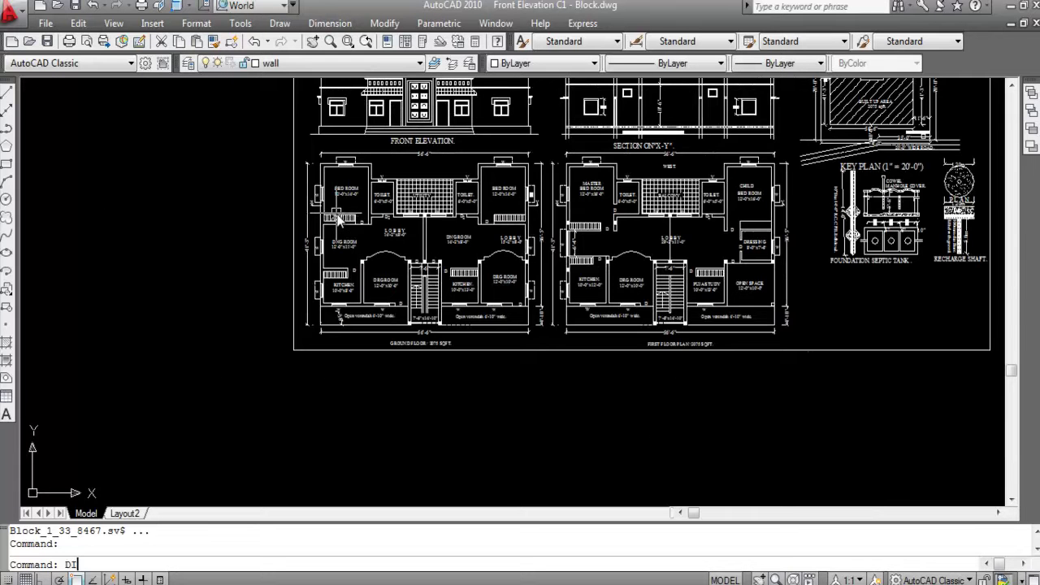
key("Return")
scroll(323, 154, "up", 3)
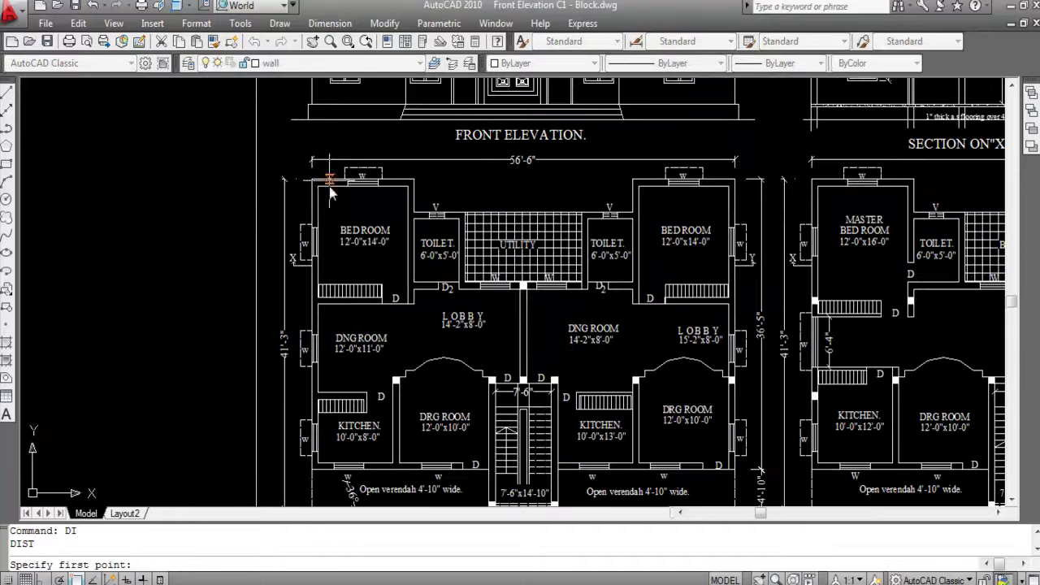
left_click(318, 186)
scroll(439, 203, "down", 5)
scroll(609, 376, "up", 8)
left_click(608, 375)
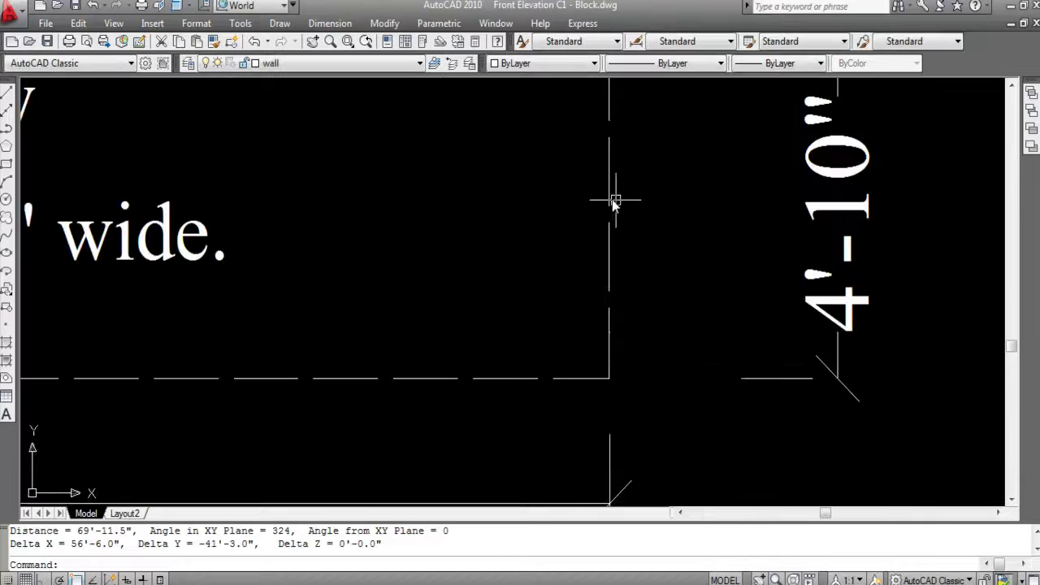
scroll(488, 274, "down", 2)
scroll(585, 290, "down", 3)
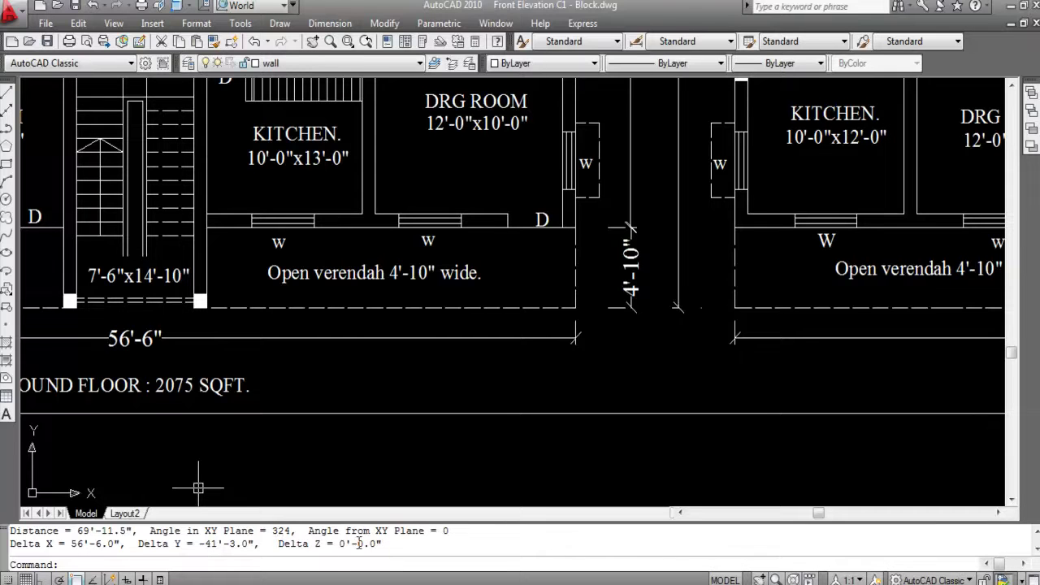
Examine the DIST read-out against the ground floor plan's outer corners and overall dimensions.
scroll(406, 476, "down", 6)
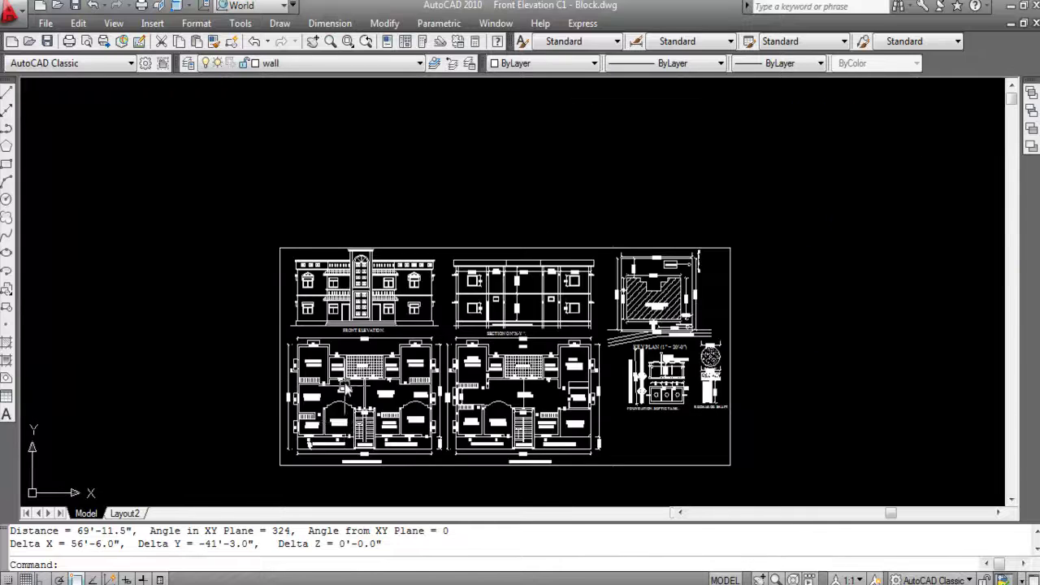
scroll(345, 431, "up", 4)
scroll(224, 196, "down", 4)
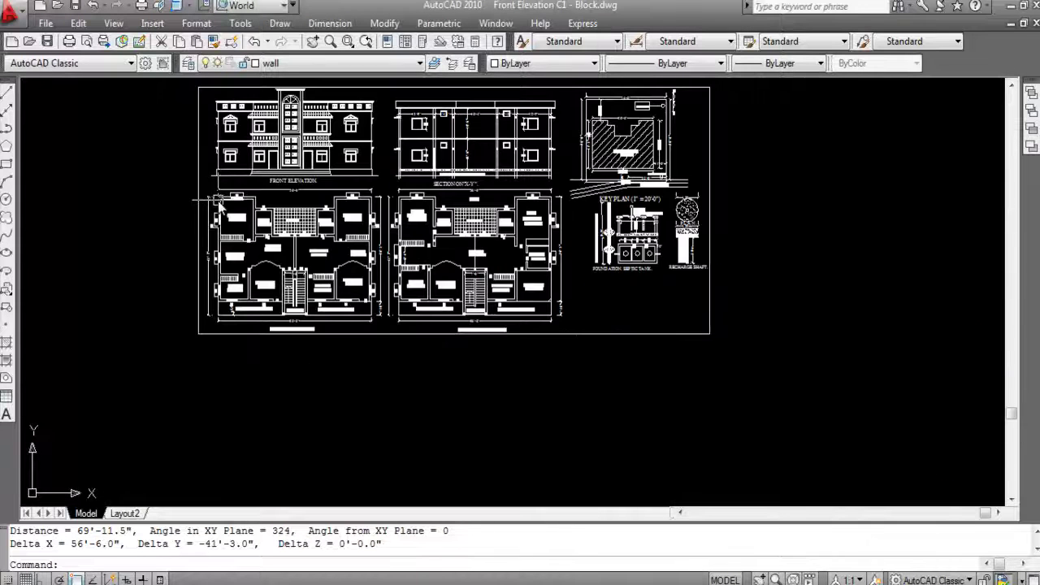
scroll(368, 318, "up", 4)
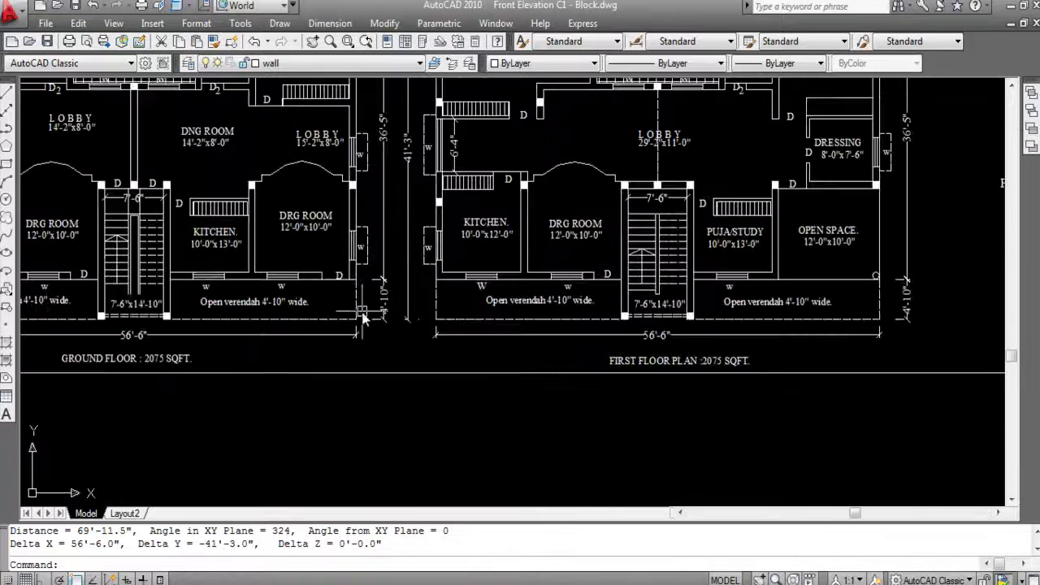
scroll(365, 325, "down", 4)
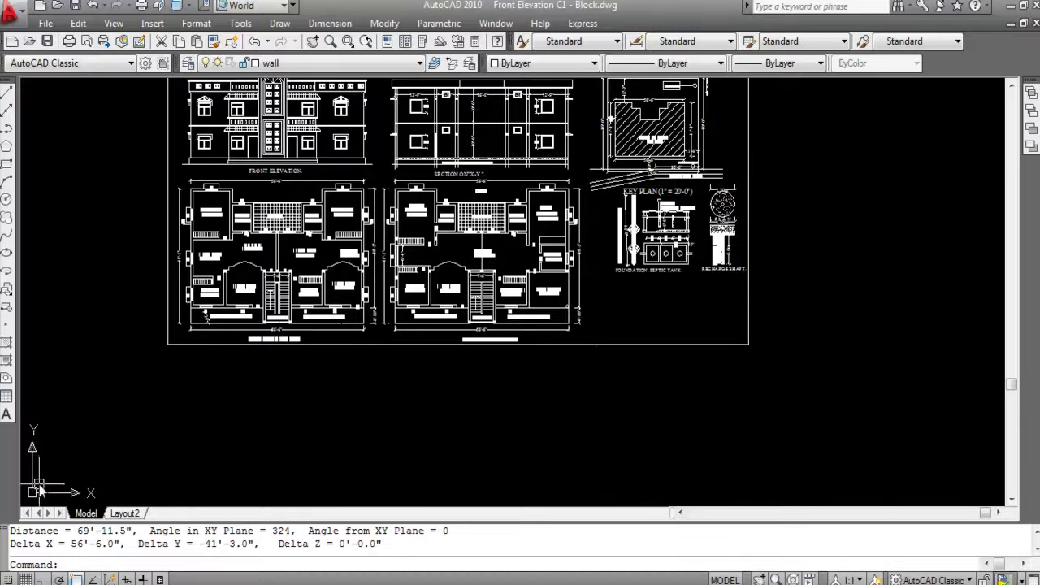
scroll(190, 321, "up", 3)
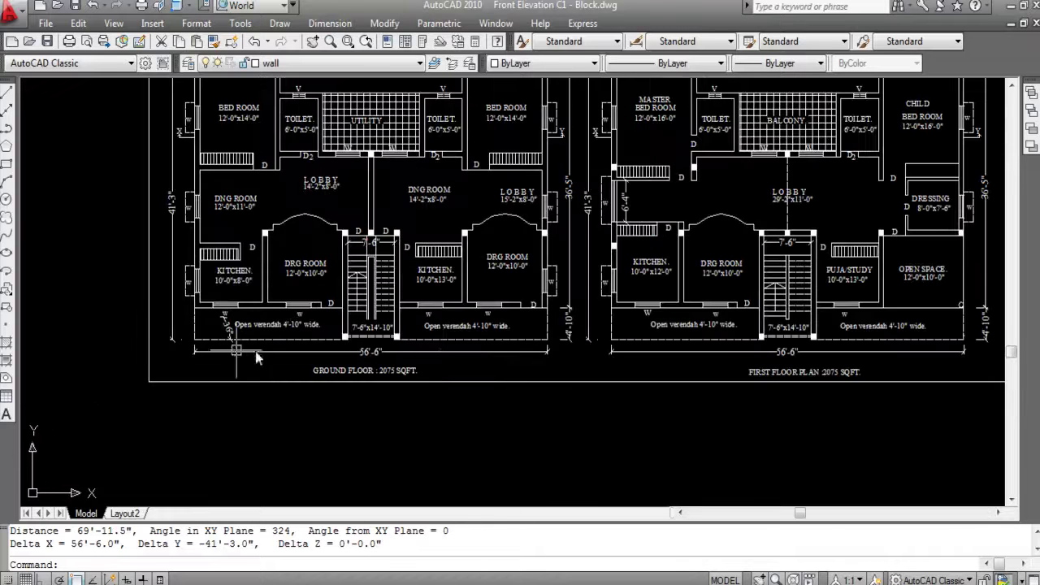
scroll(414, 354, "down", 2)
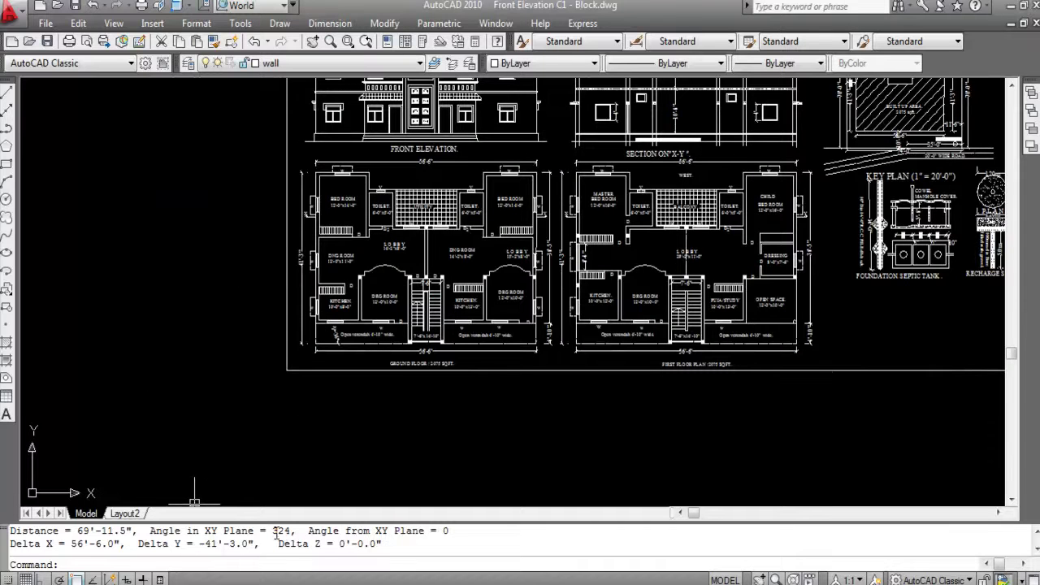
Delete the 36° angular dimension in the ground floor plan's verandah below the 10'-0"x8'-0" kitchen.
scroll(327, 346, "up", 6)
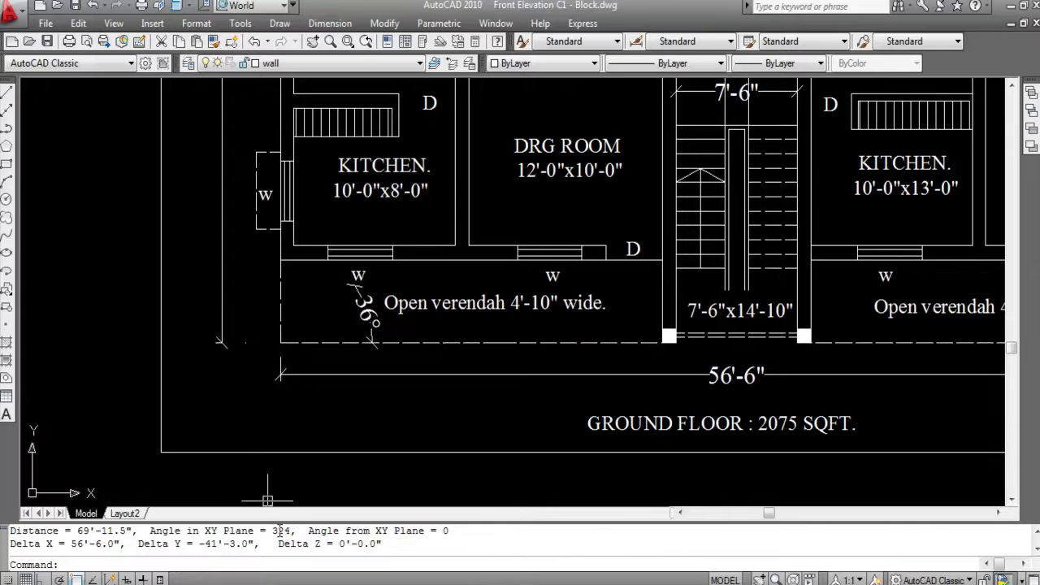
left_click(366, 307)
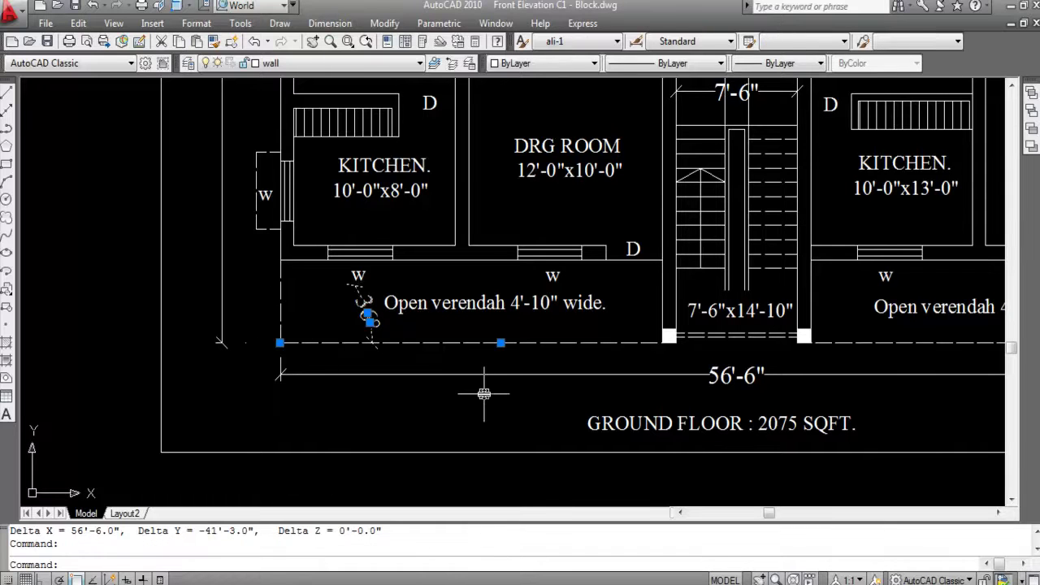
key("Delete")
scroll(418, 417, "down", 4)
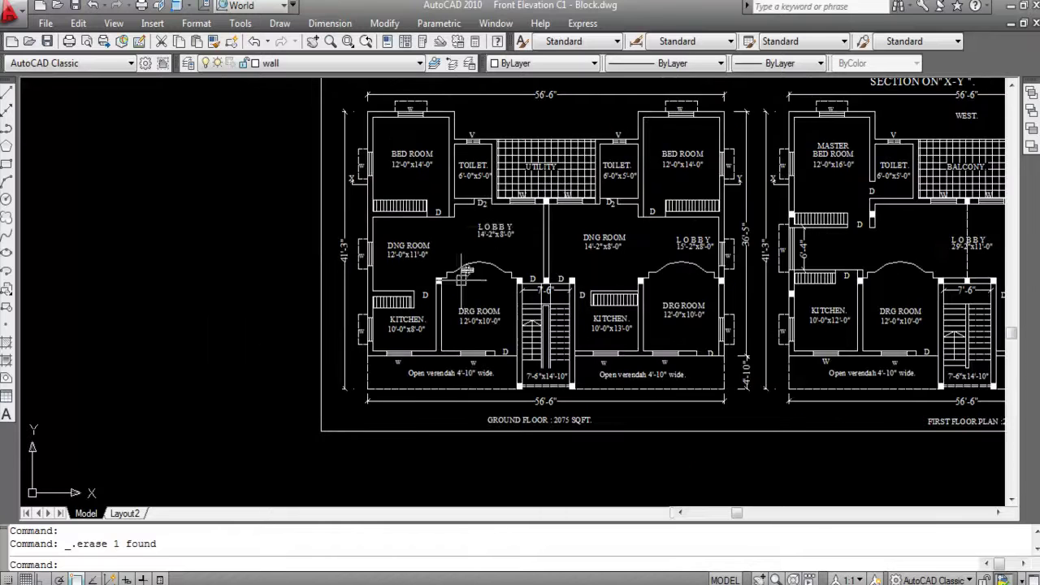
scroll(425, 357, "down", 3)
key("Escape")
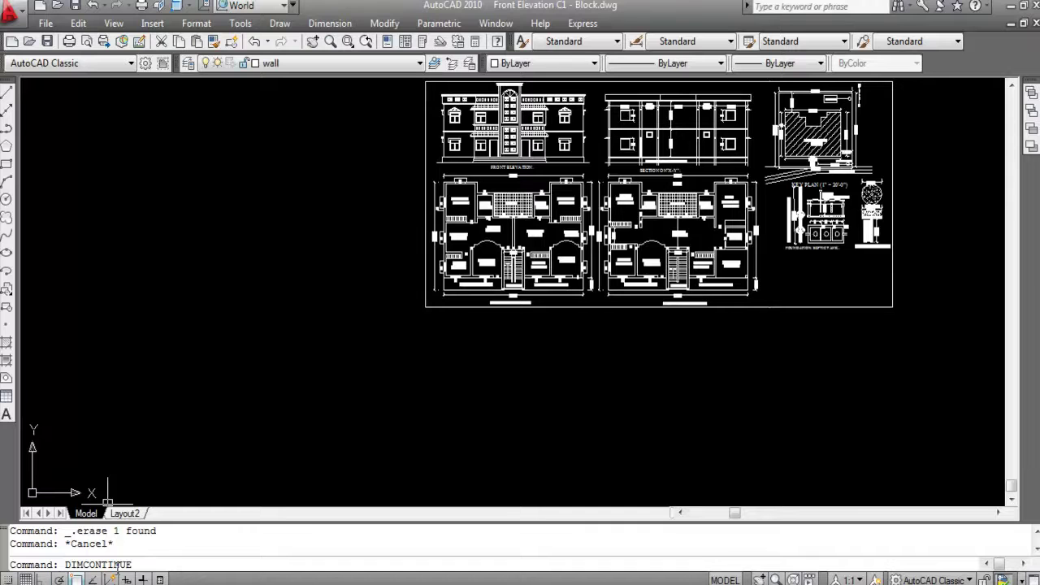
Review the chained dimensions on Section X-Y, view the whole sheet and cancel the pending DIMCONTINUE entry.
scroll(288, 398, "down", 3)
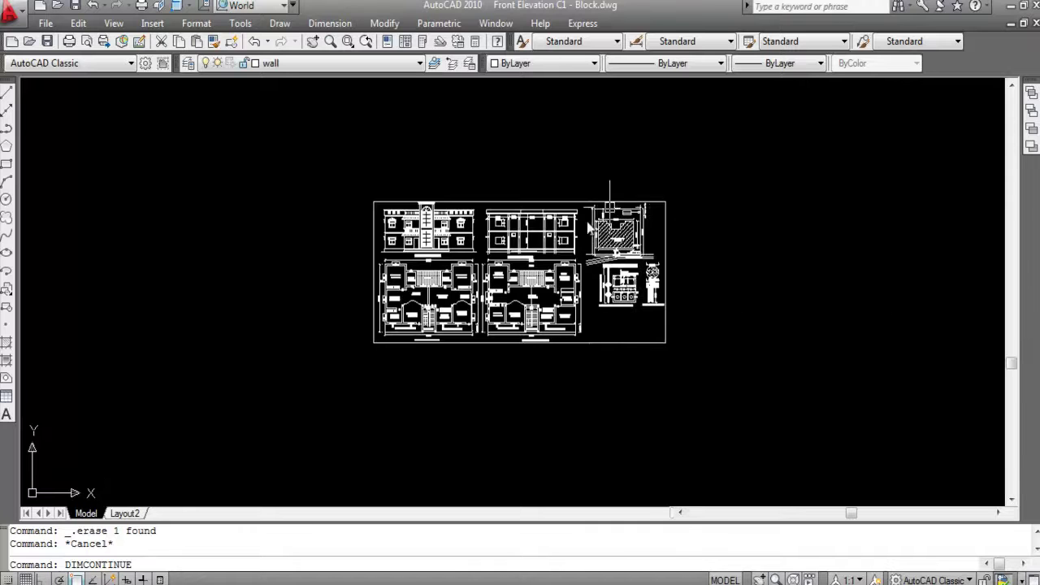
scroll(575, 240, "up", 2)
scroll(516, 219, "up", 4)
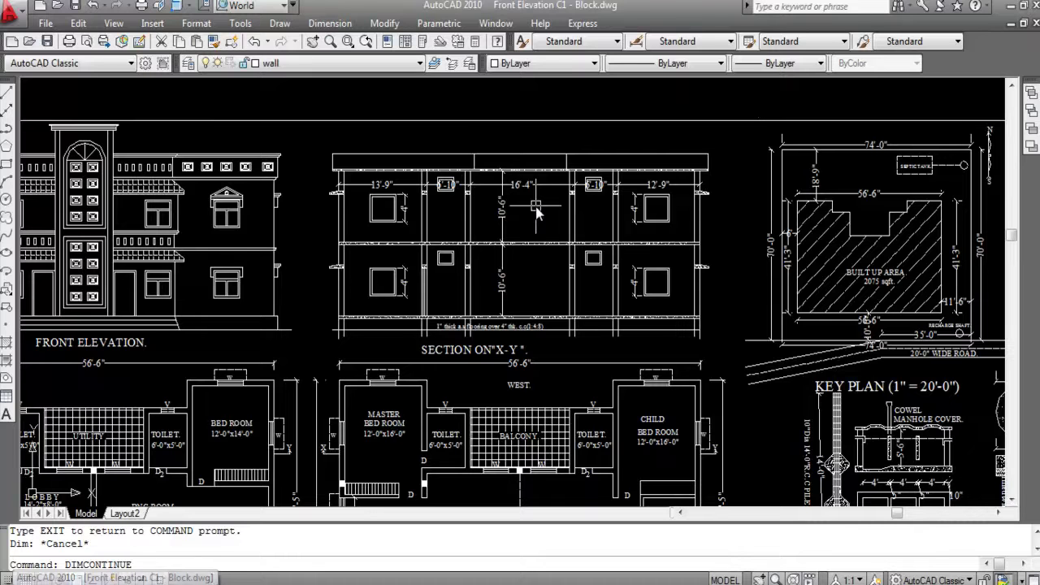
scroll(536, 209, "down", 5)
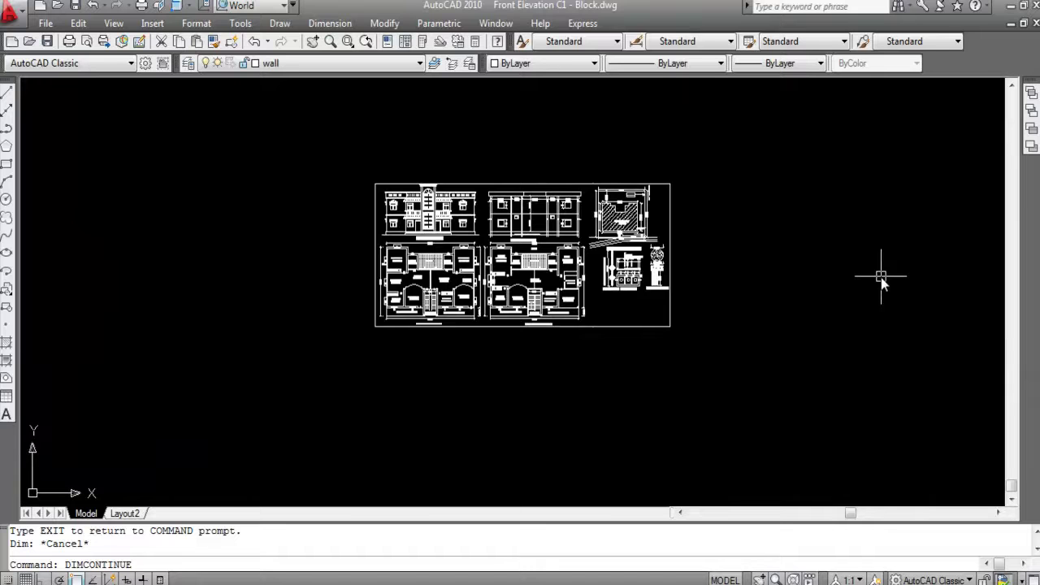
key("Escape")
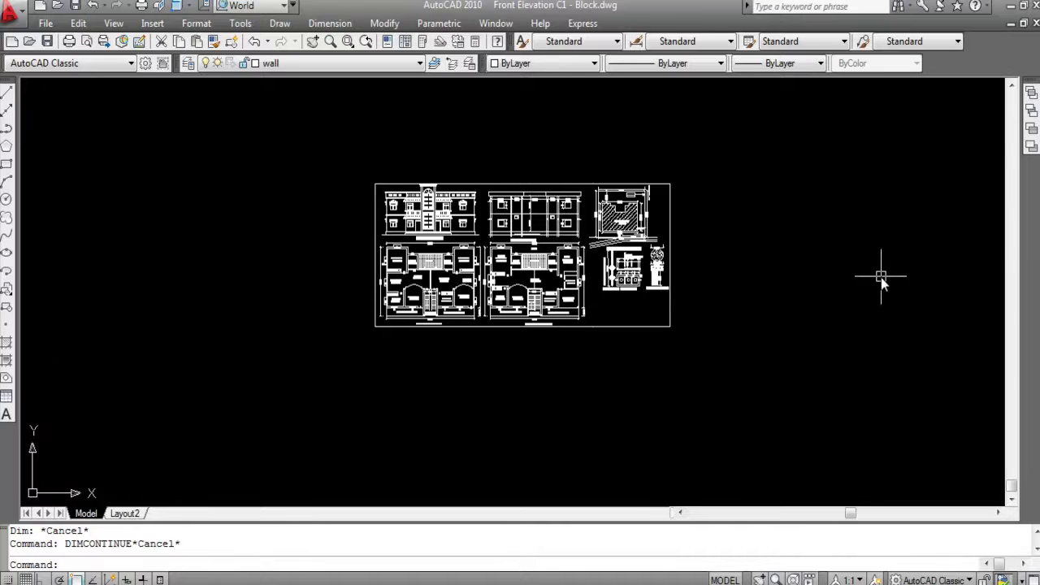
key("Escape")
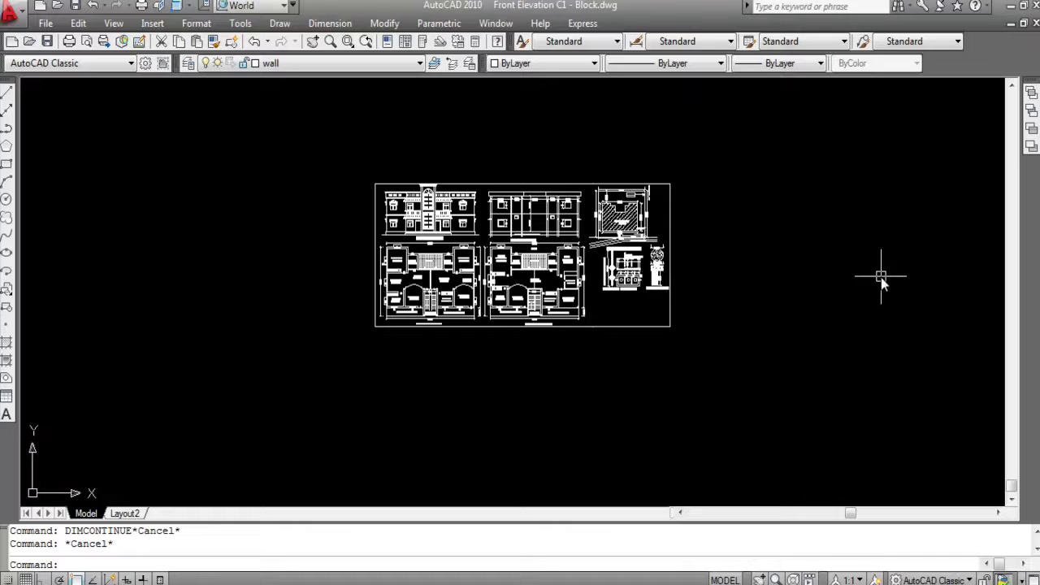